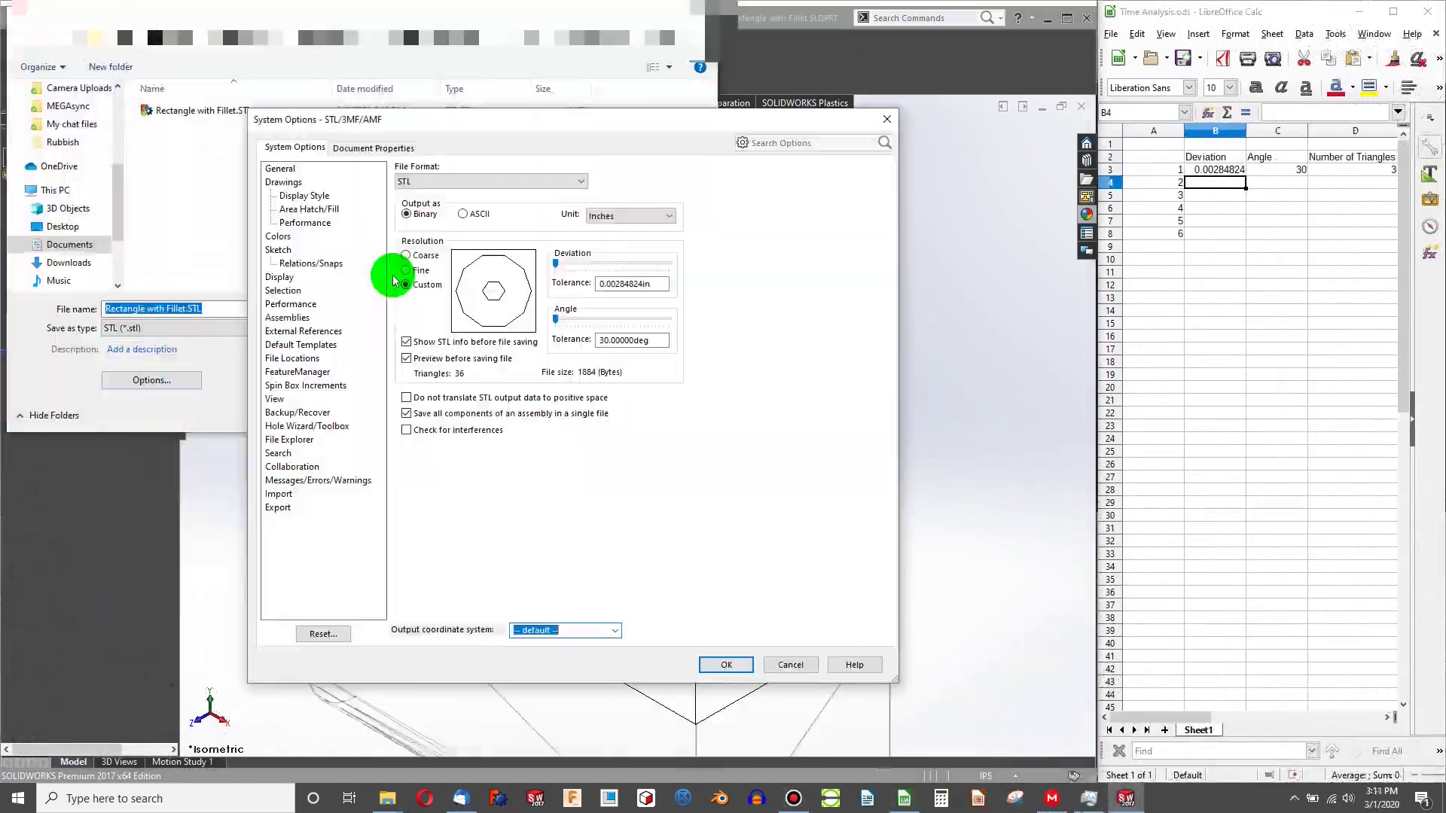
- Save the STL export and log its triangle count of 64 in the Calc table
left_click(1194, 151)
left_click(1264, 183)
key("Tab")
left_click(726, 664)
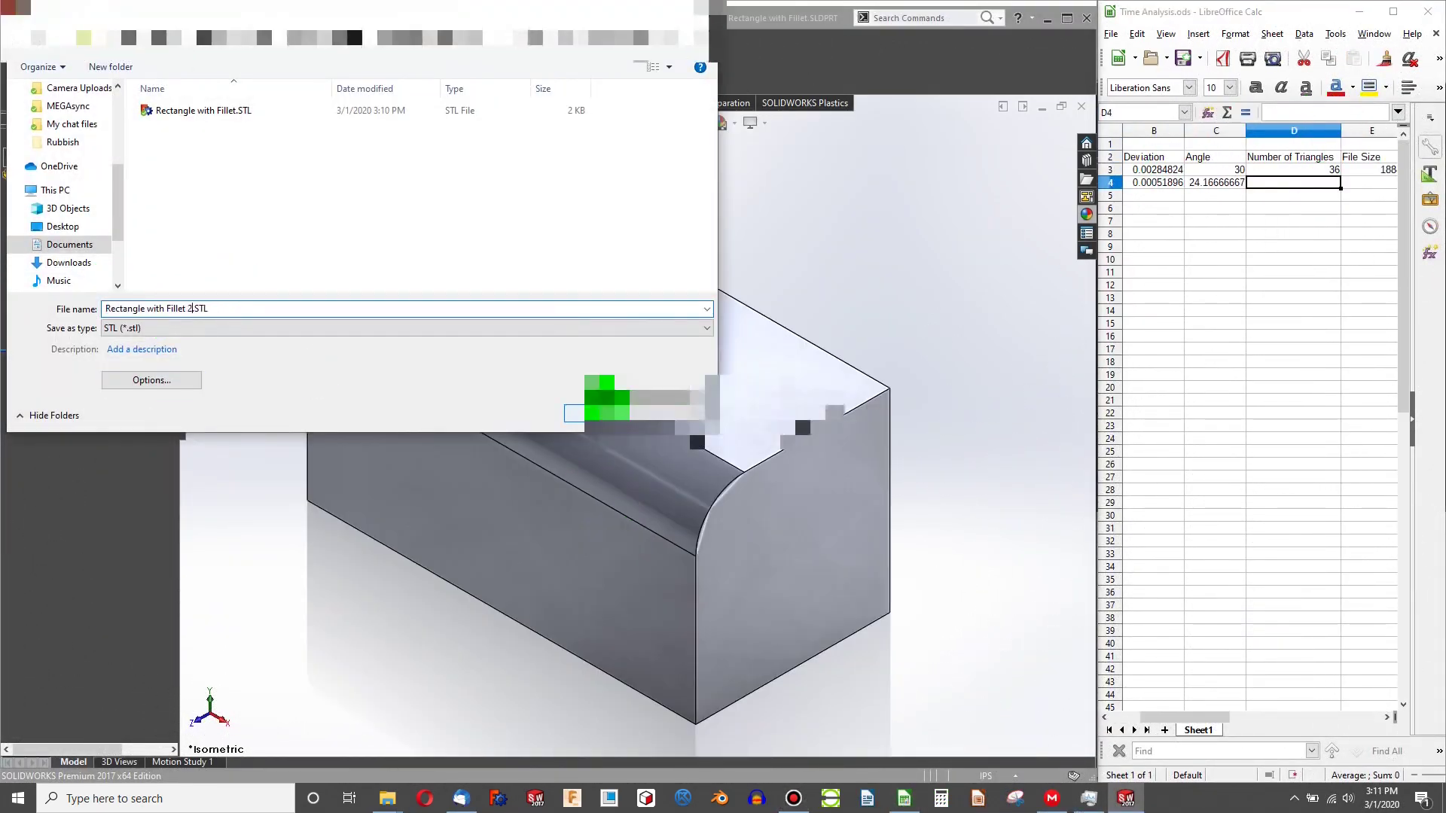
left_click(594, 414)
type("64")
key("Return")
left_click(810, 430)
- Export the STL at the next finer tolerance and log the 18.33333333 angle
left_click(268, 426)
left_click(601, 377)
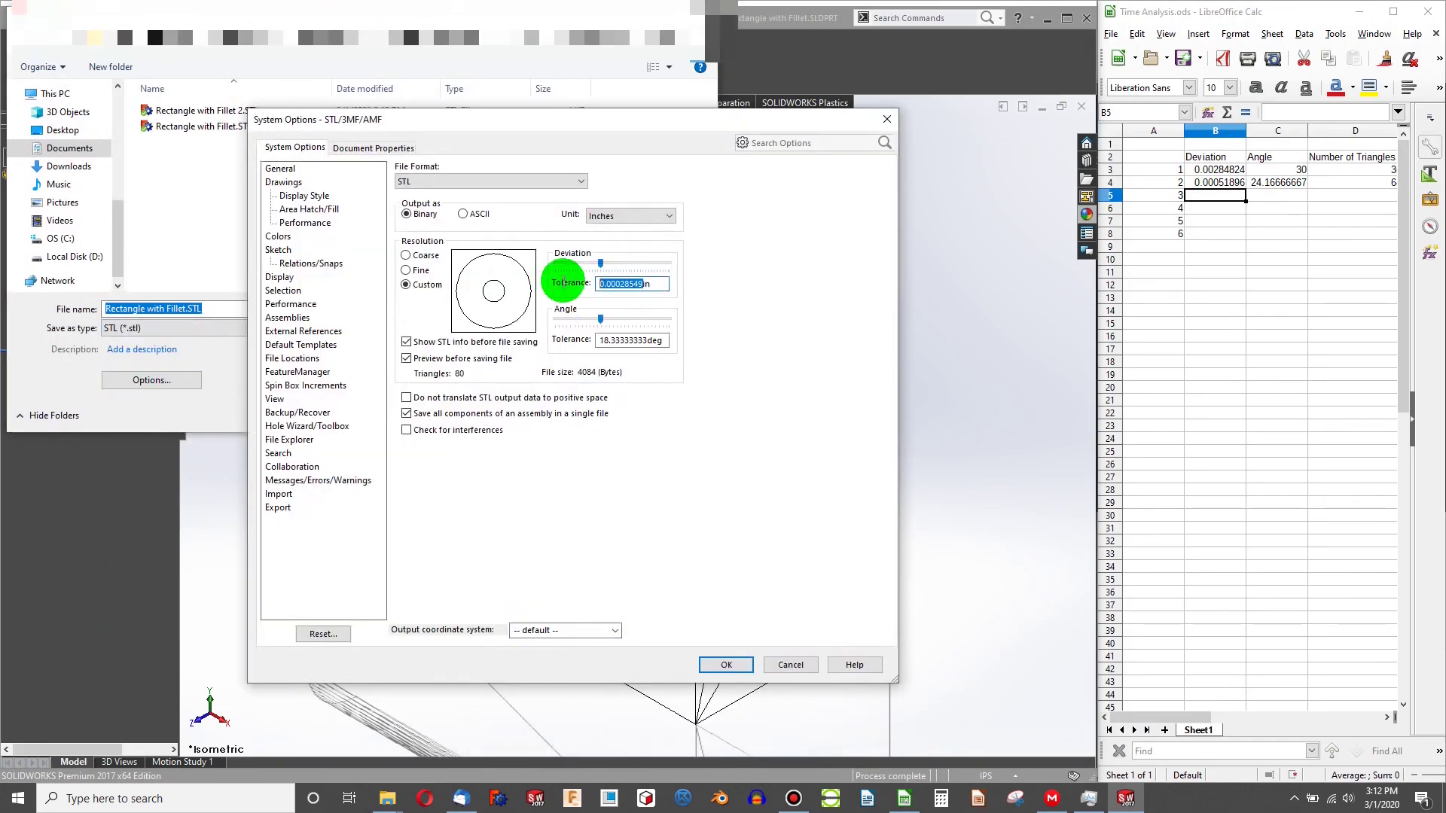
left_click(1378, 202)
type("18.33333333")
key("Tab")
left_click(595, 414)
left_click(1291, 187)
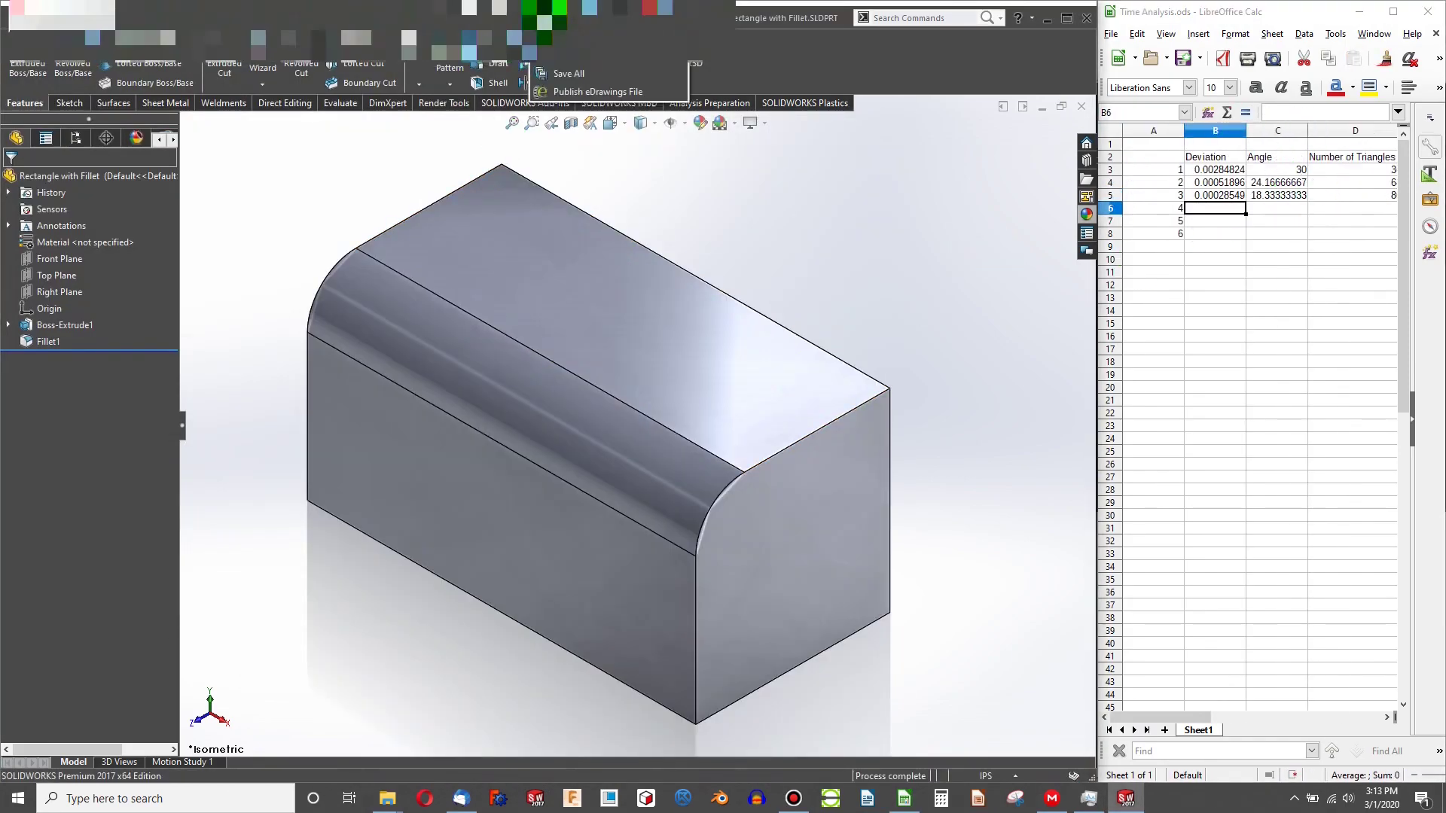
left_click(194, 309)
key("Escape")
- Export at 0.0001969 deviation, logging angle 12.5, 96 triangles and file size 488
left_click(1204, 206)
type("0.0001969")
key("Tab")
type("12.5")
key("Tab")
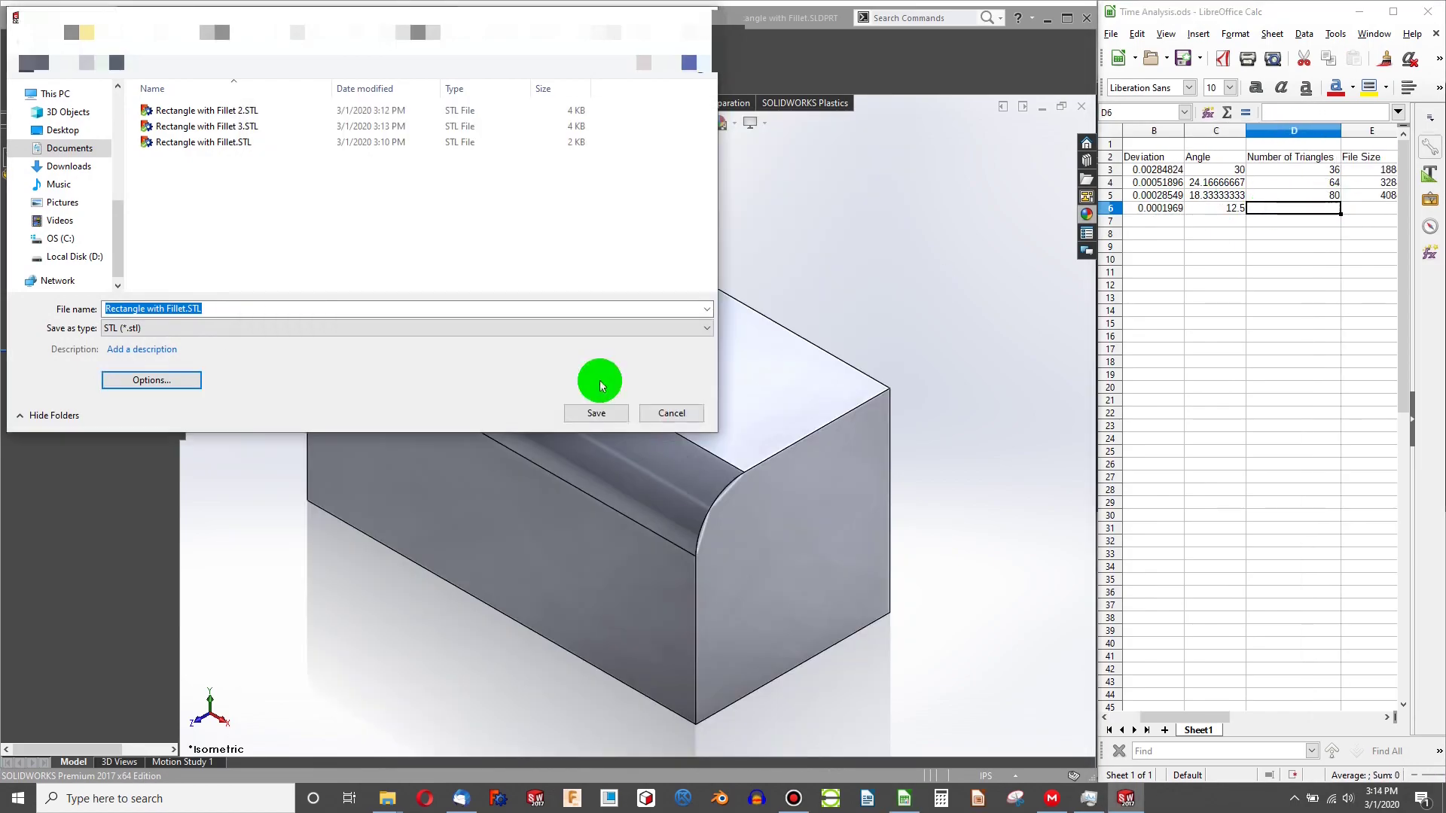
left_click(596, 414)
left_click(1290, 213)
type("96")
- Export the finest STL, logging deviation 0.00015028, angle 6.66666667, 104 triangles and size 5284
key("Tab")
type("488")
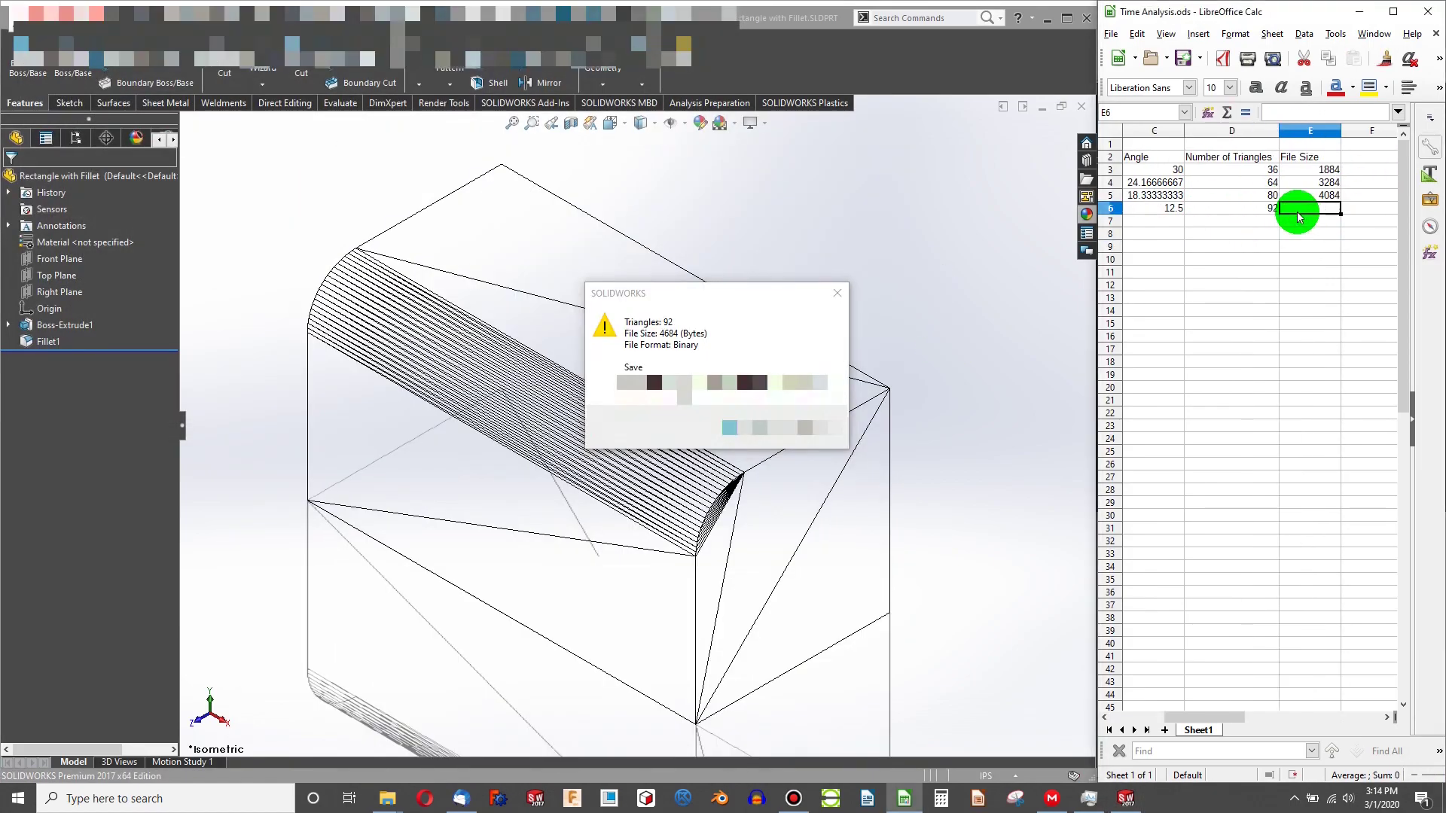
key("Return")
left_click(419, 287)
left_click(121, 460)
left_click(113, 316)
left_click(1215, 221)
type("0.00015028")
key("Tab")
type("6.66666667")
key("Tab")
left_click(596, 413)
type("104")
key("Tab")
type("5284")
key("Return")
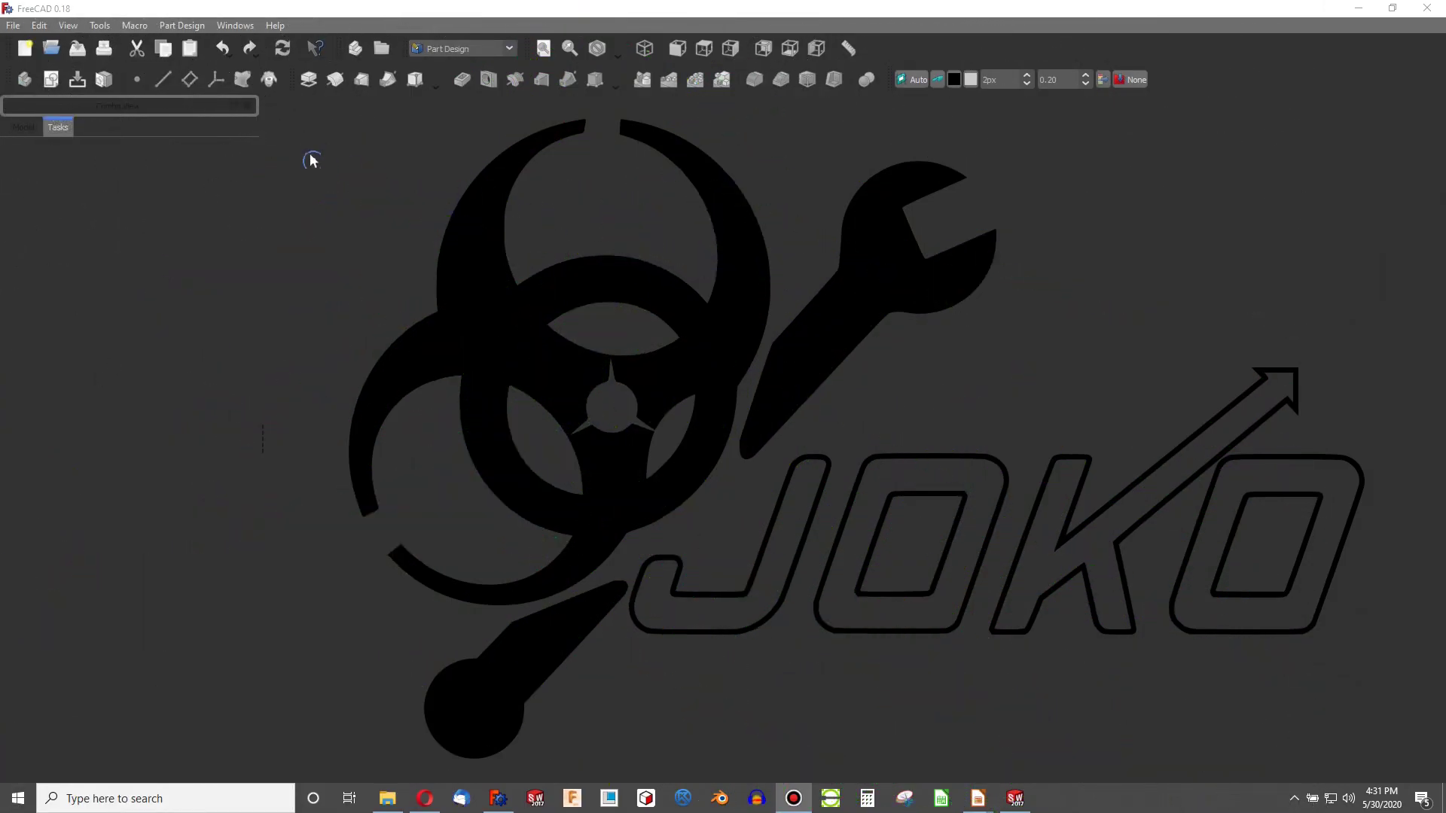
- Create a new document with a body and a sketch on the XY_Plane
left_click(22, 50)
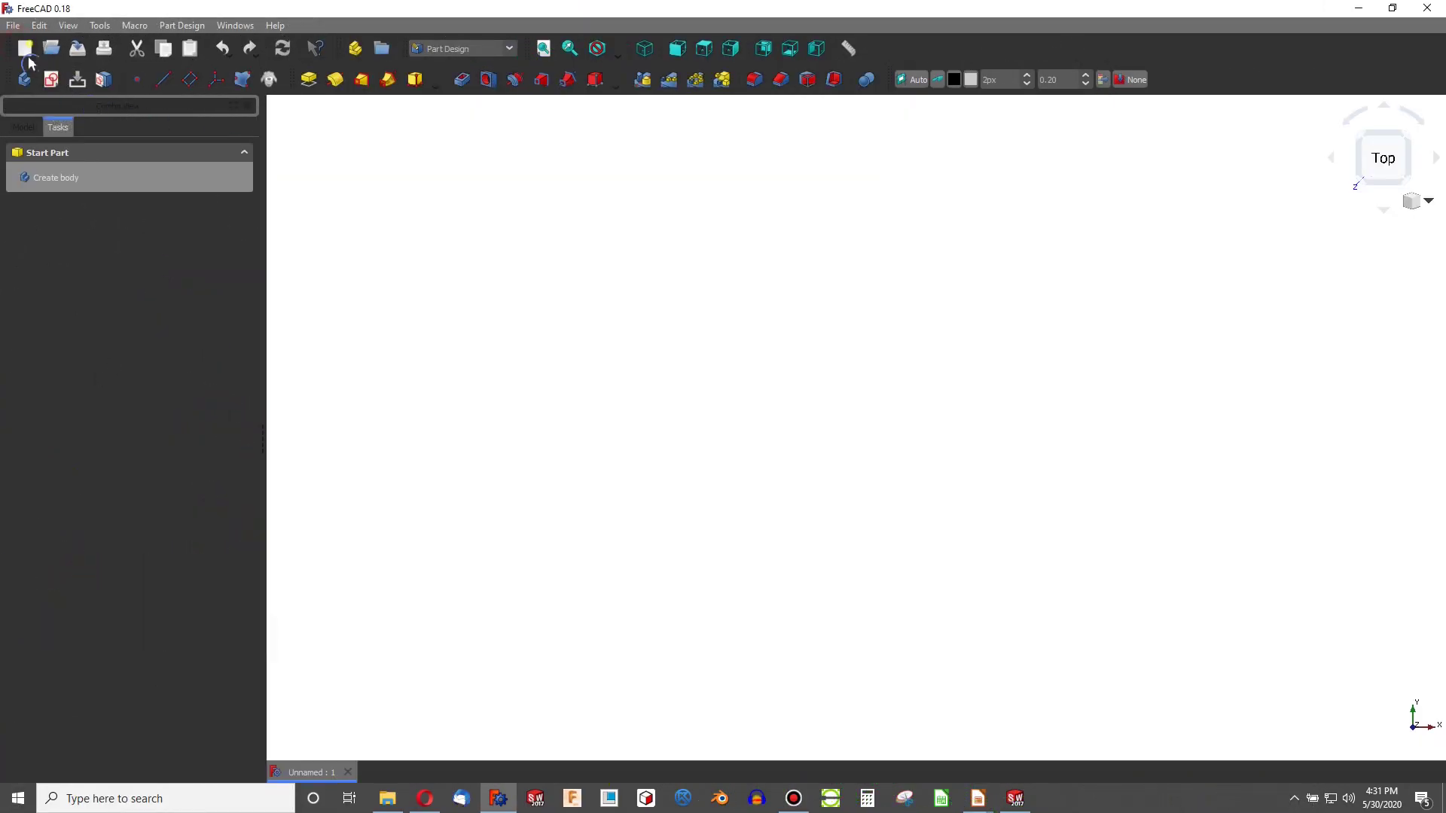
left_click(80, 178)
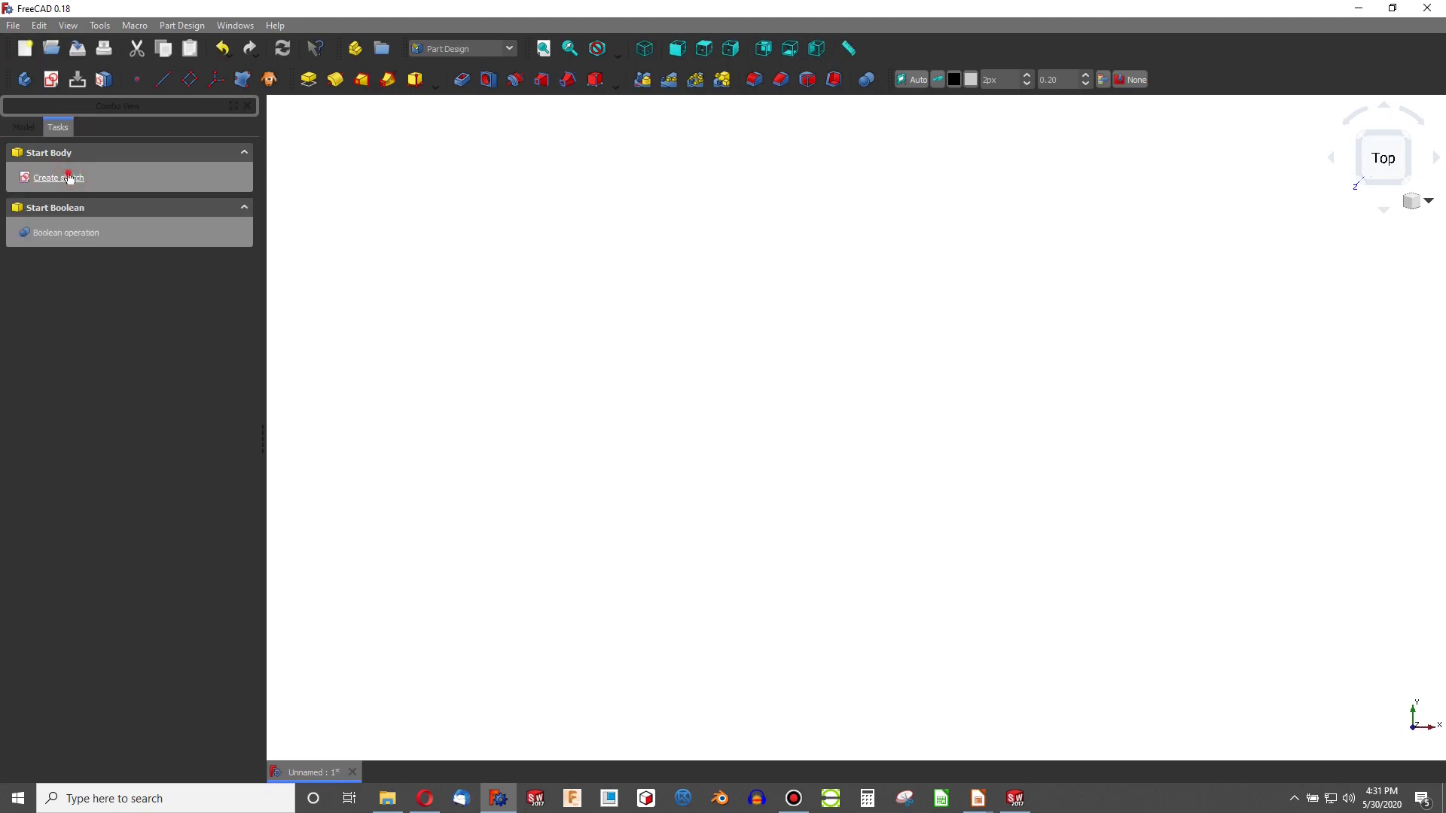
left_click(74, 178)
left_click(709, 243)
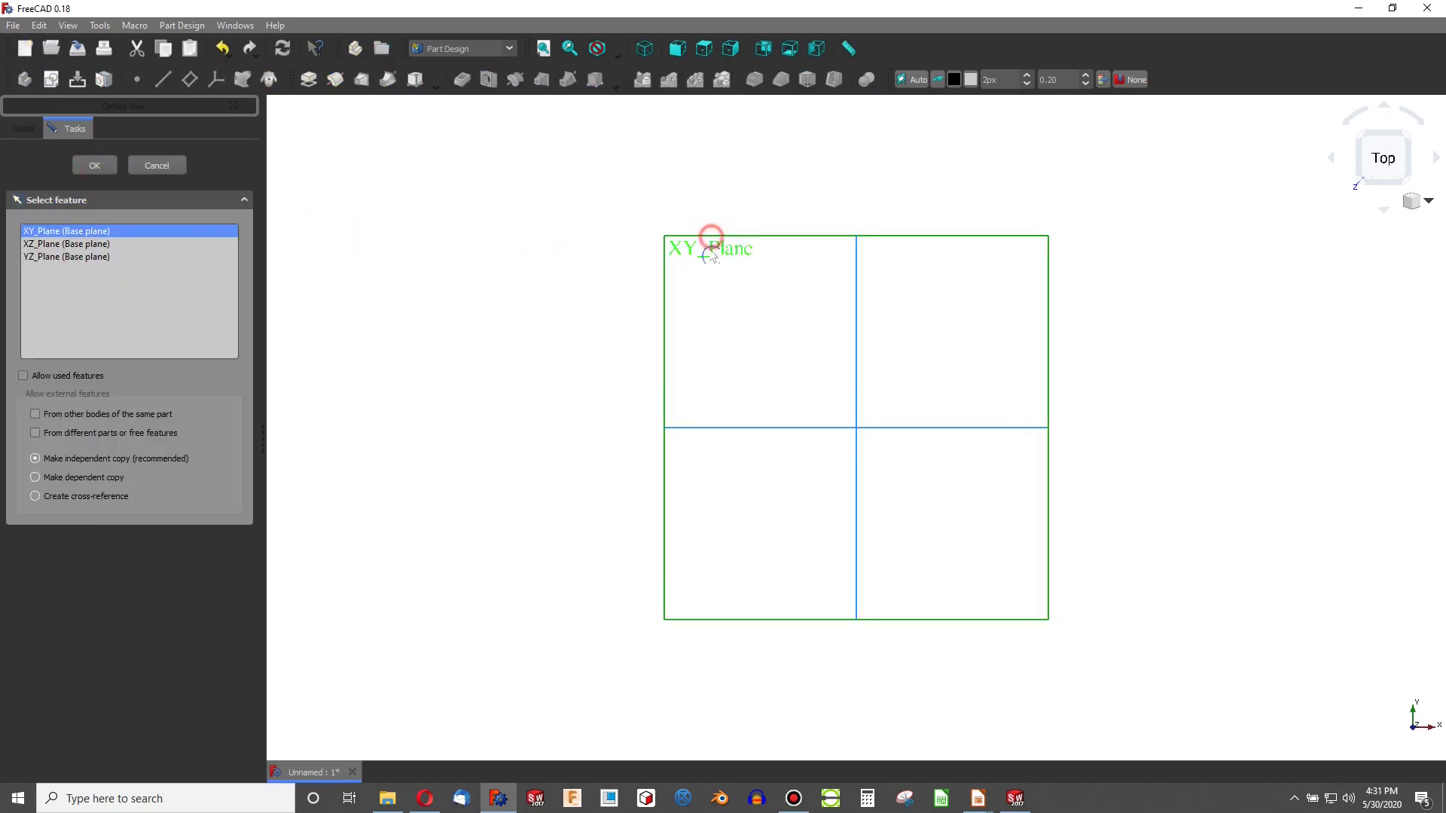
left_click(94, 165)
- Draw a rough rectangle in the sketch with the rectangle tool
left_click(274, 81)
left_click(439, 153)
left_click(1091, 571)
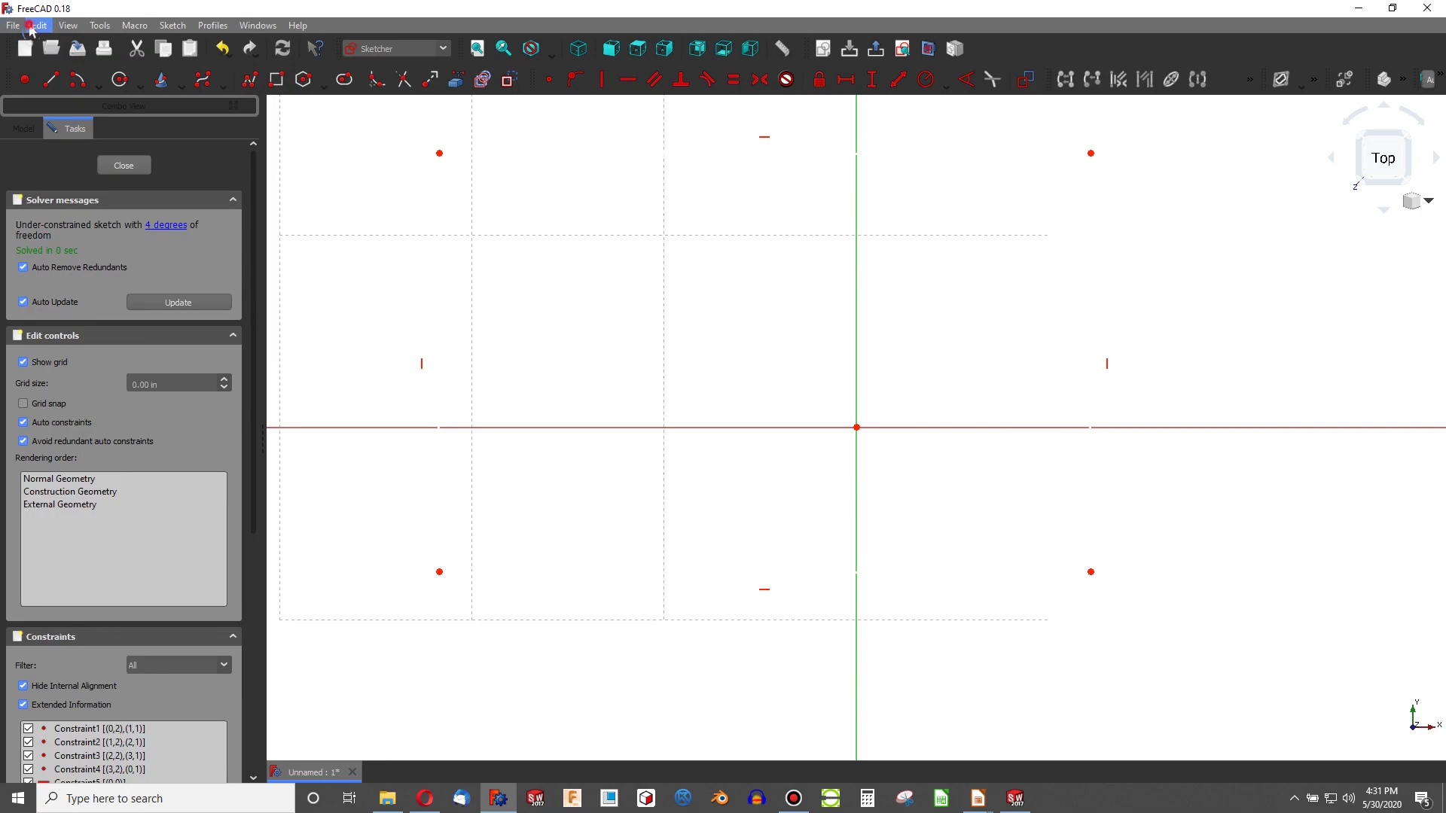
- Set the 3D view background to Color gradient in Display > Colors preferences
left_click(39, 25)
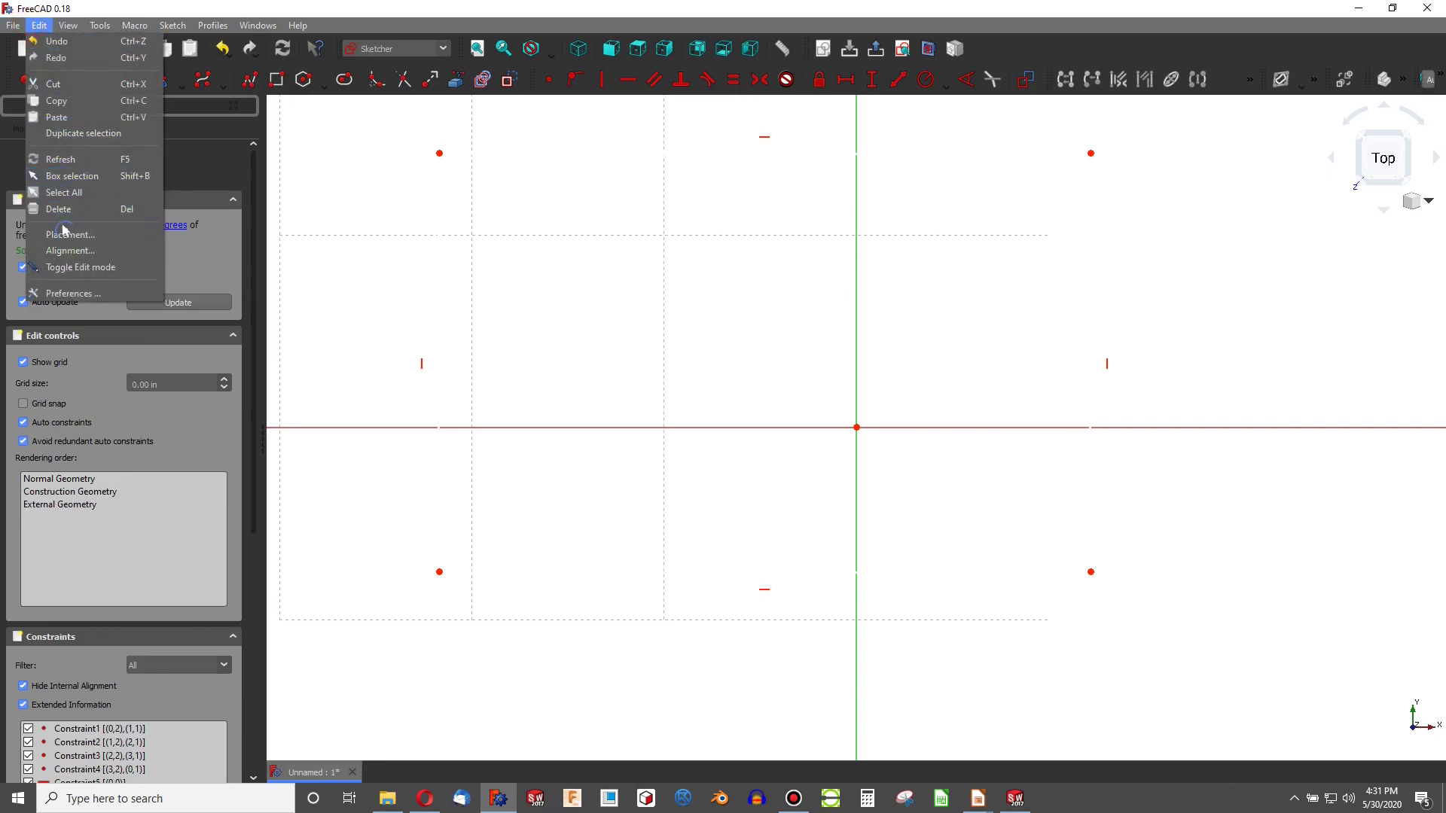
left_click(71, 293)
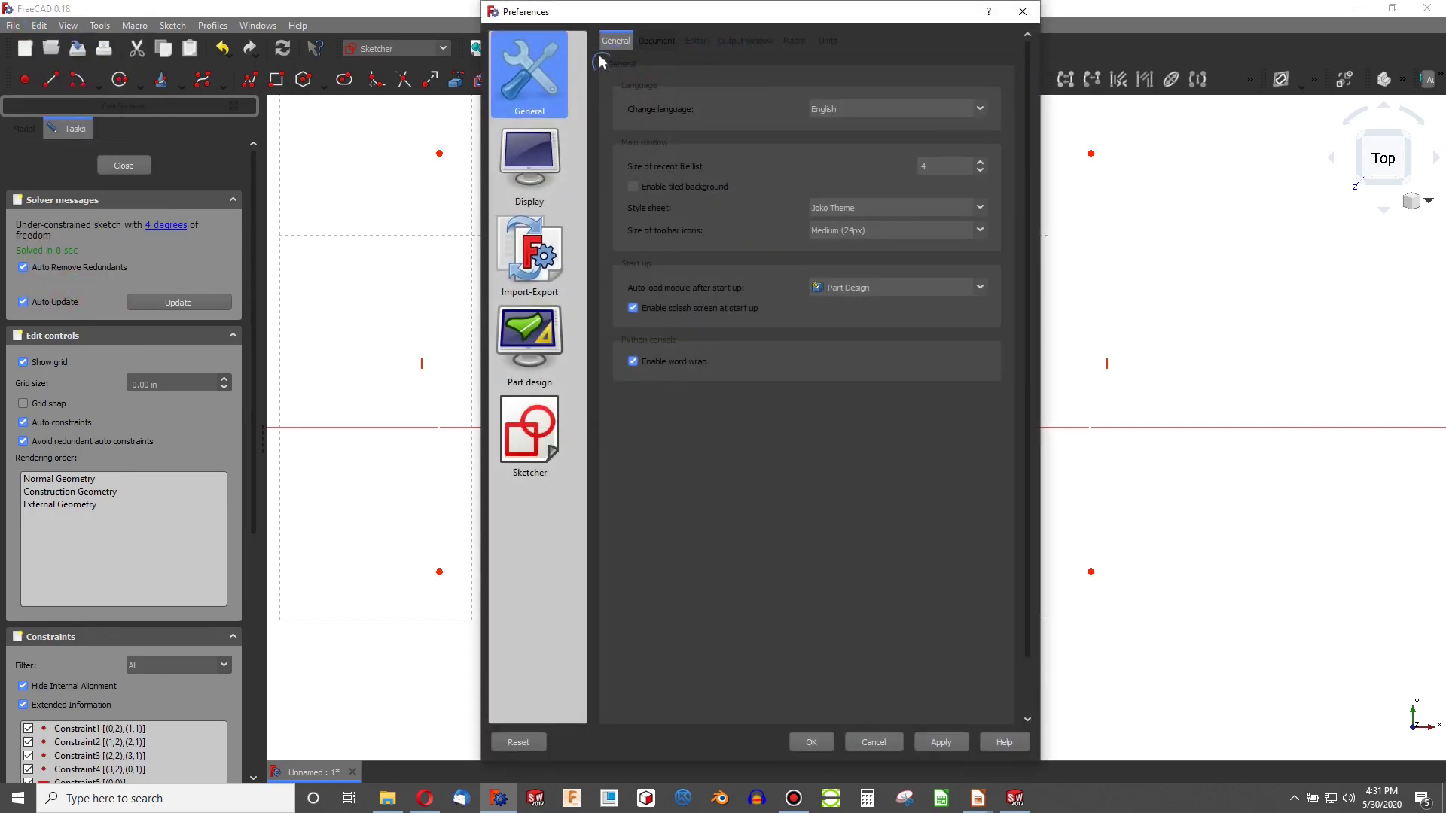
left_click(529, 162)
left_click(652, 40)
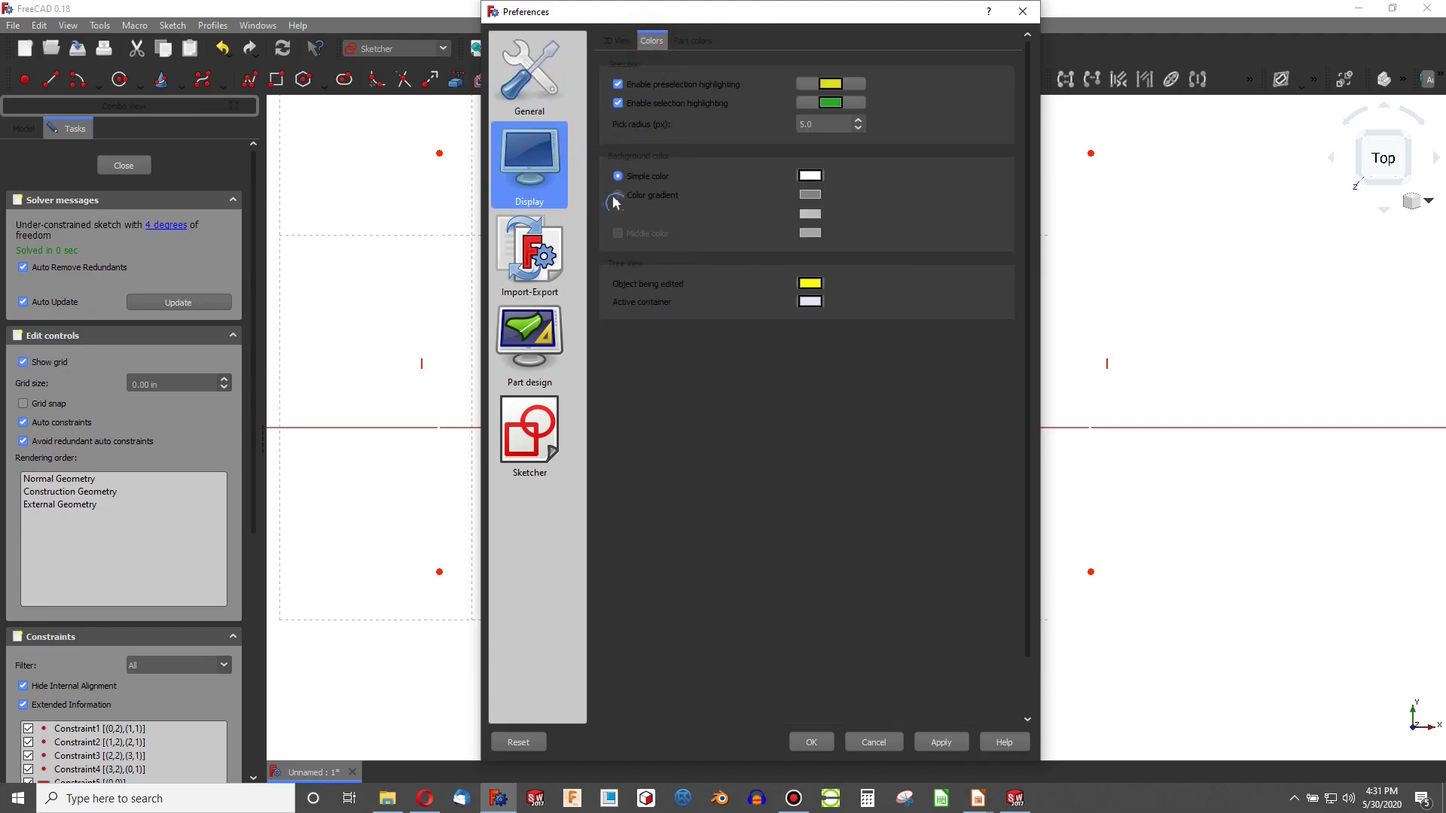
left_click(619, 197)
left_click(941, 742)
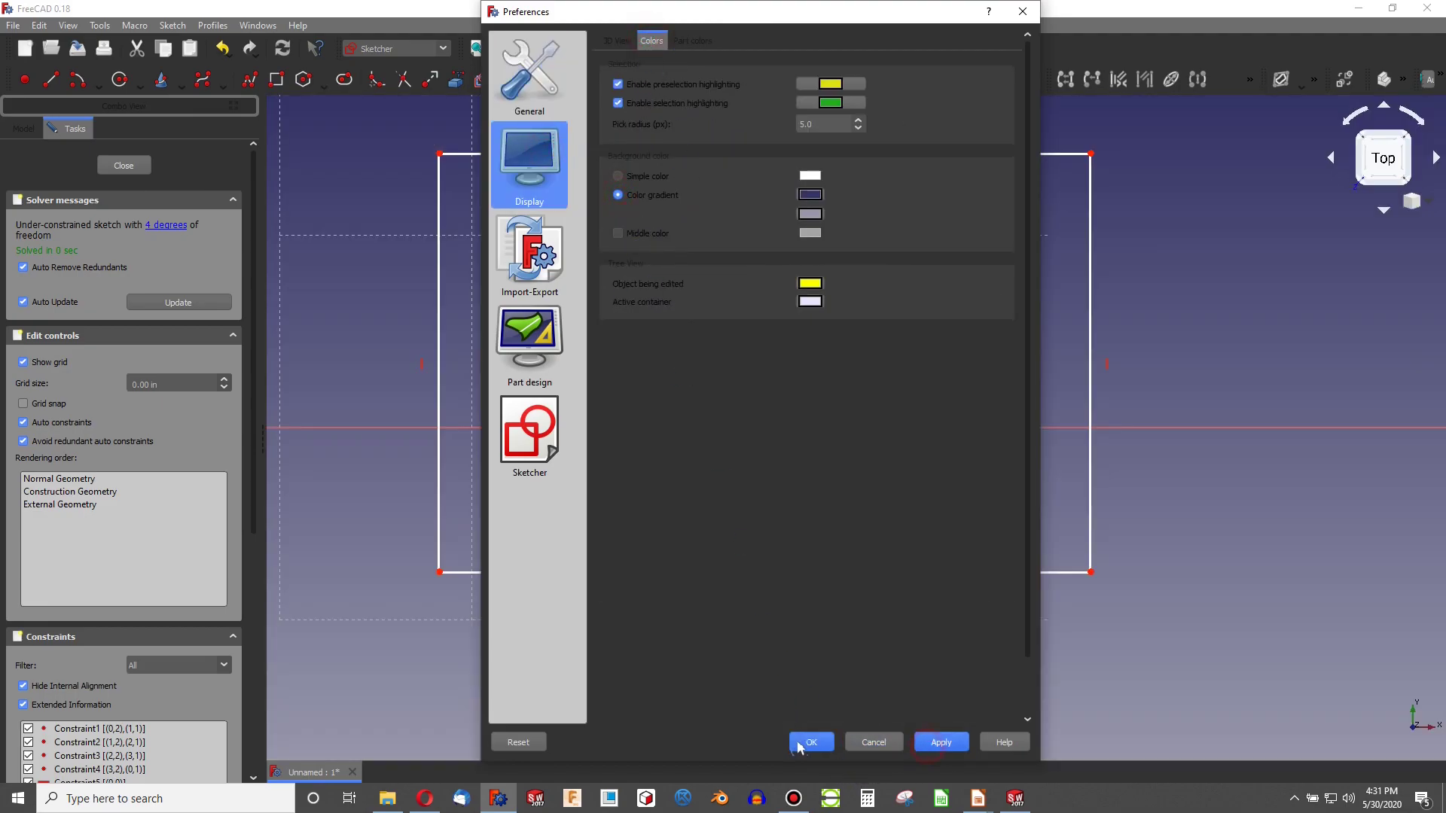
left_click(811, 742)
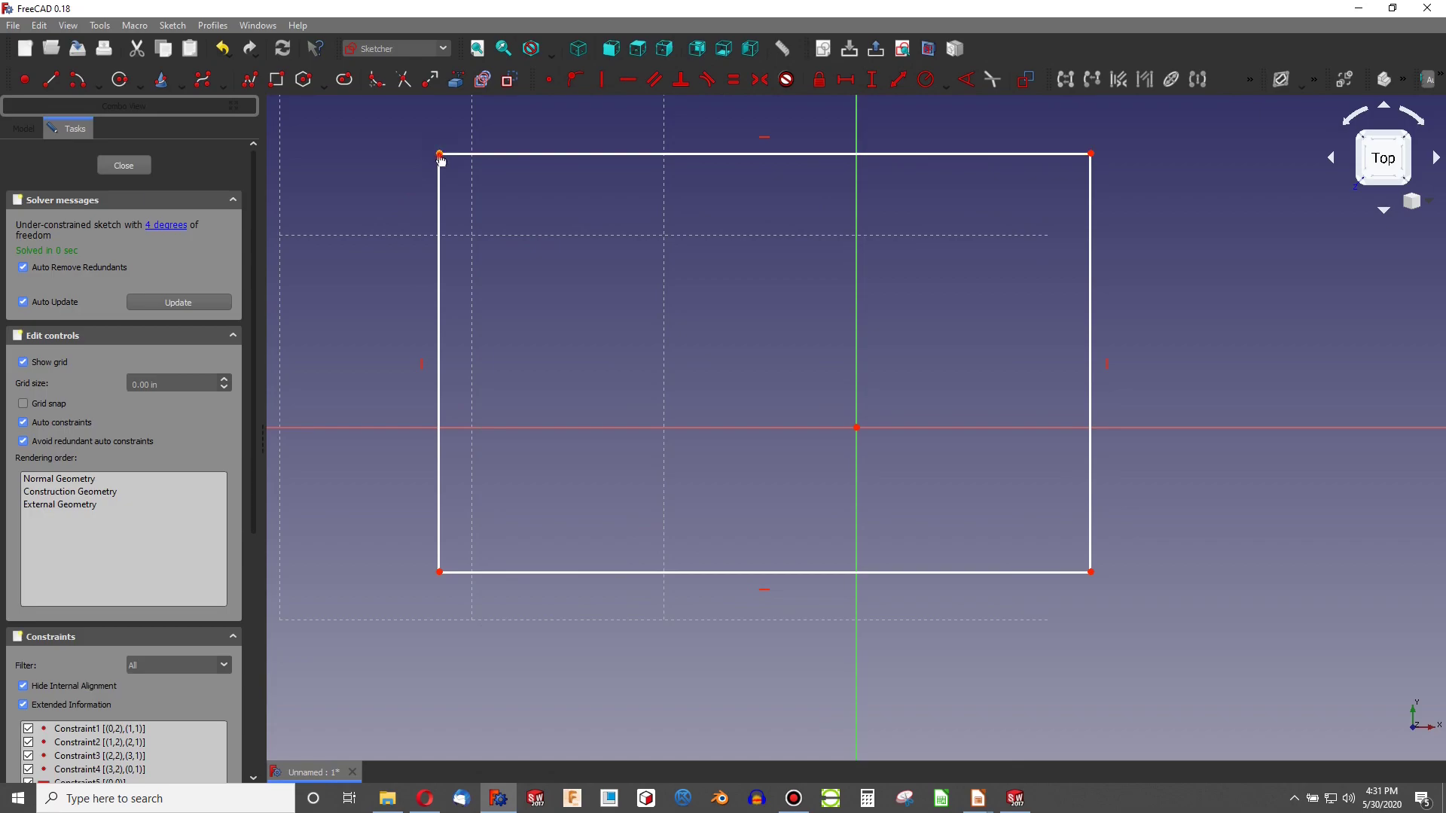
- Centre the rectangle symmetrically on the origin and constrain it to 3" wide, 2" high
left_click(856, 428)
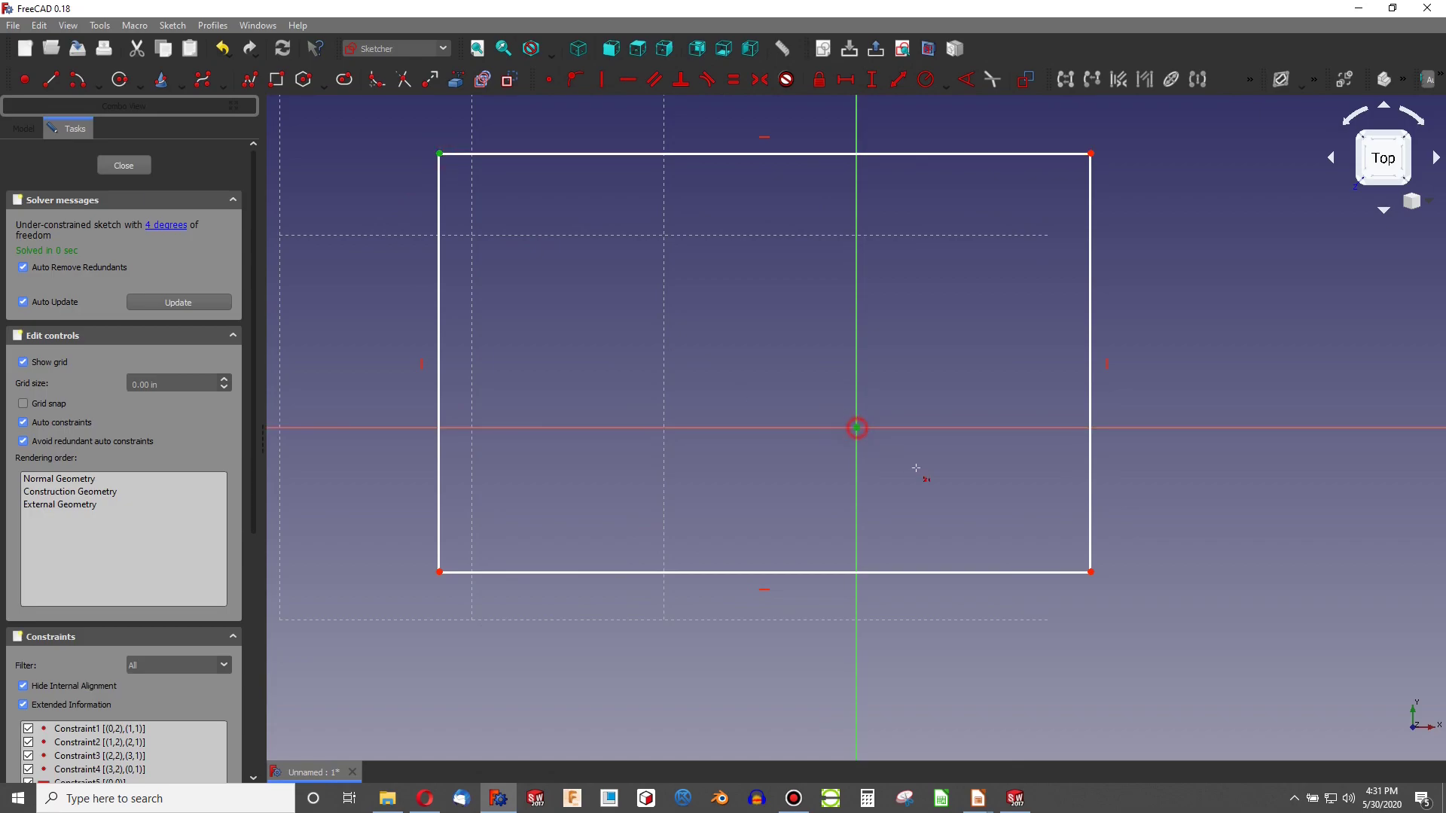
left_click(1091, 572)
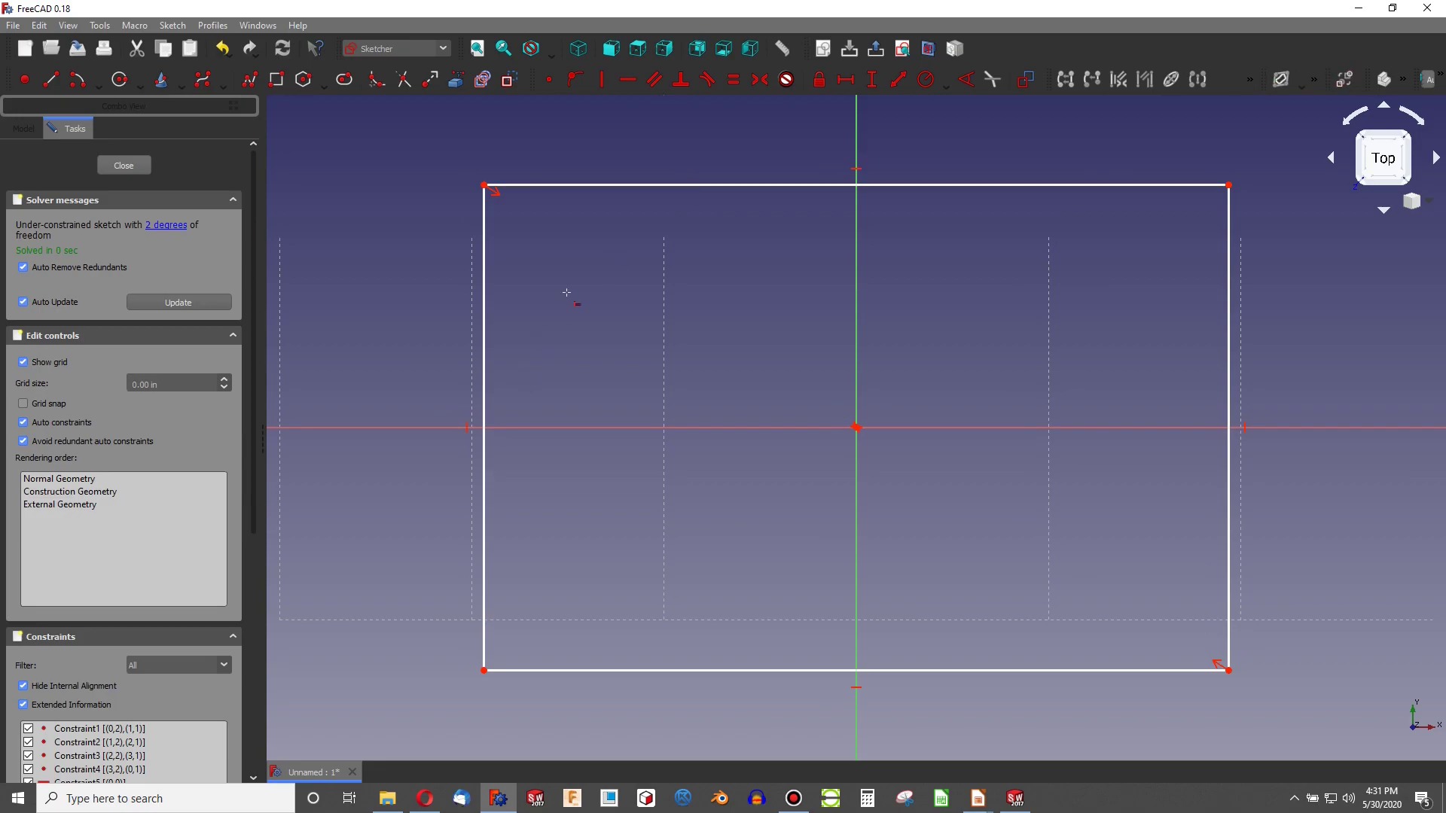
left_click(619, 186)
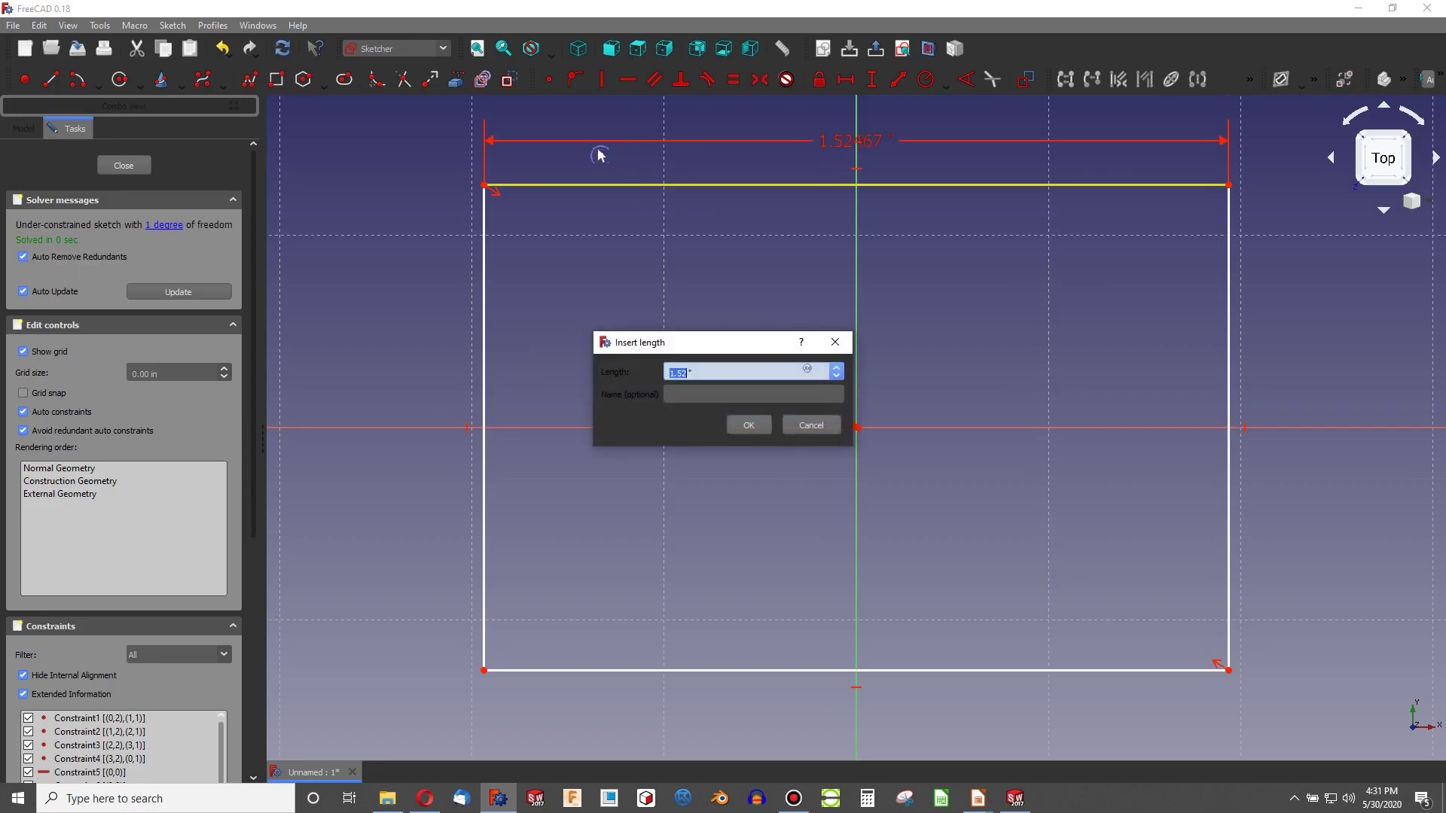
key("Return")
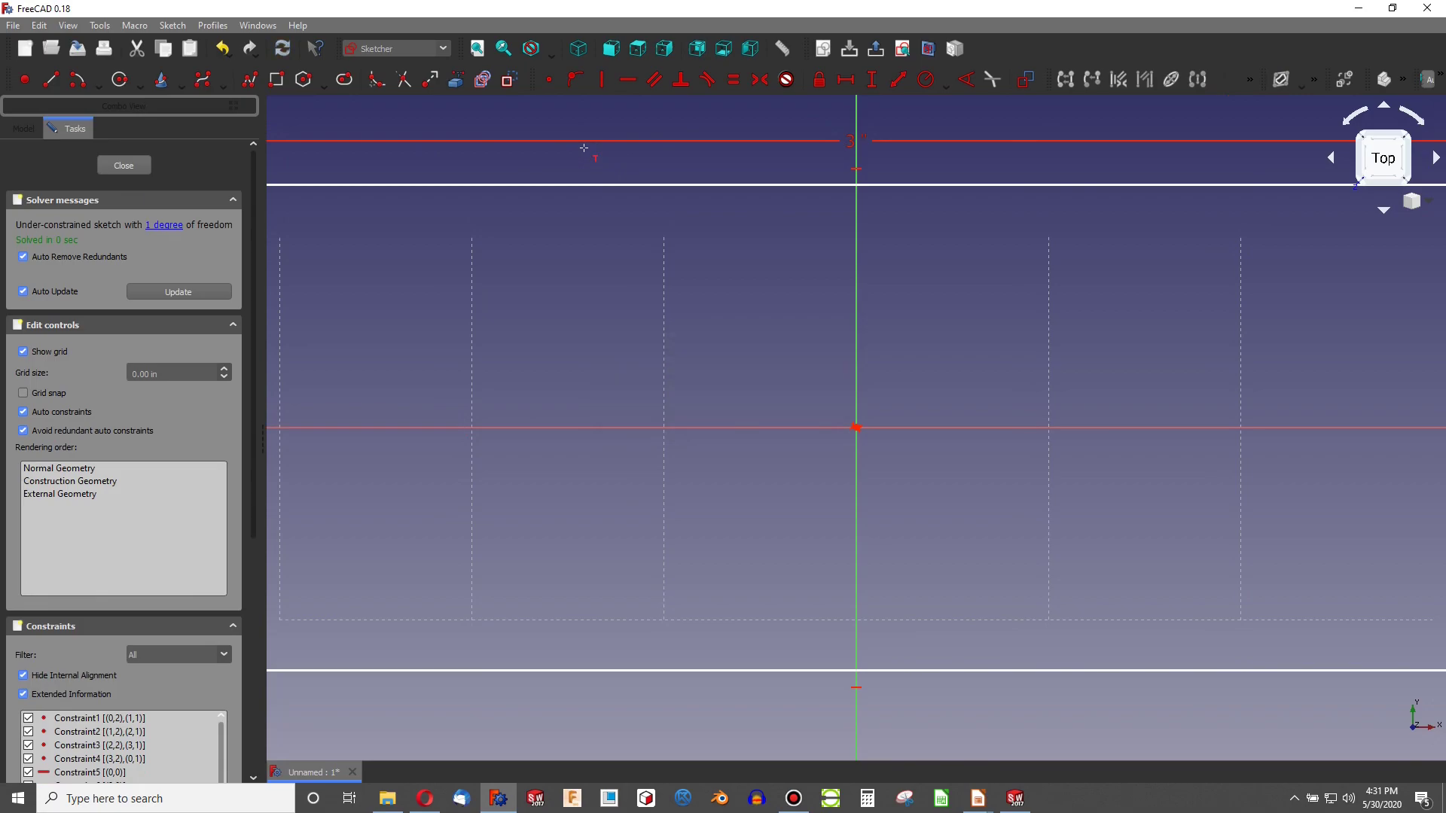
scroll(597, 188, "down", 6)
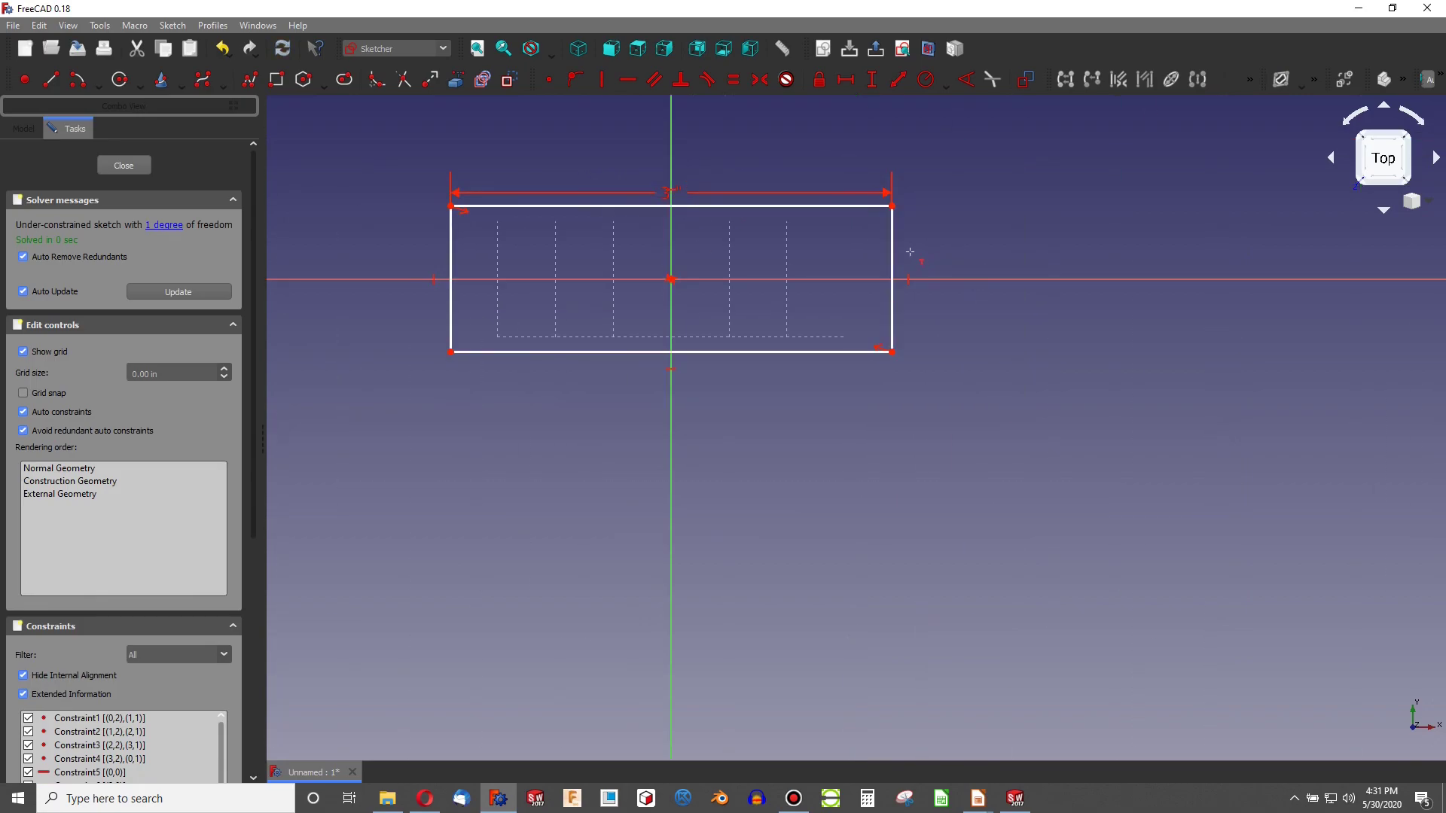
left_click(892, 251)
type("2")
key("Return")
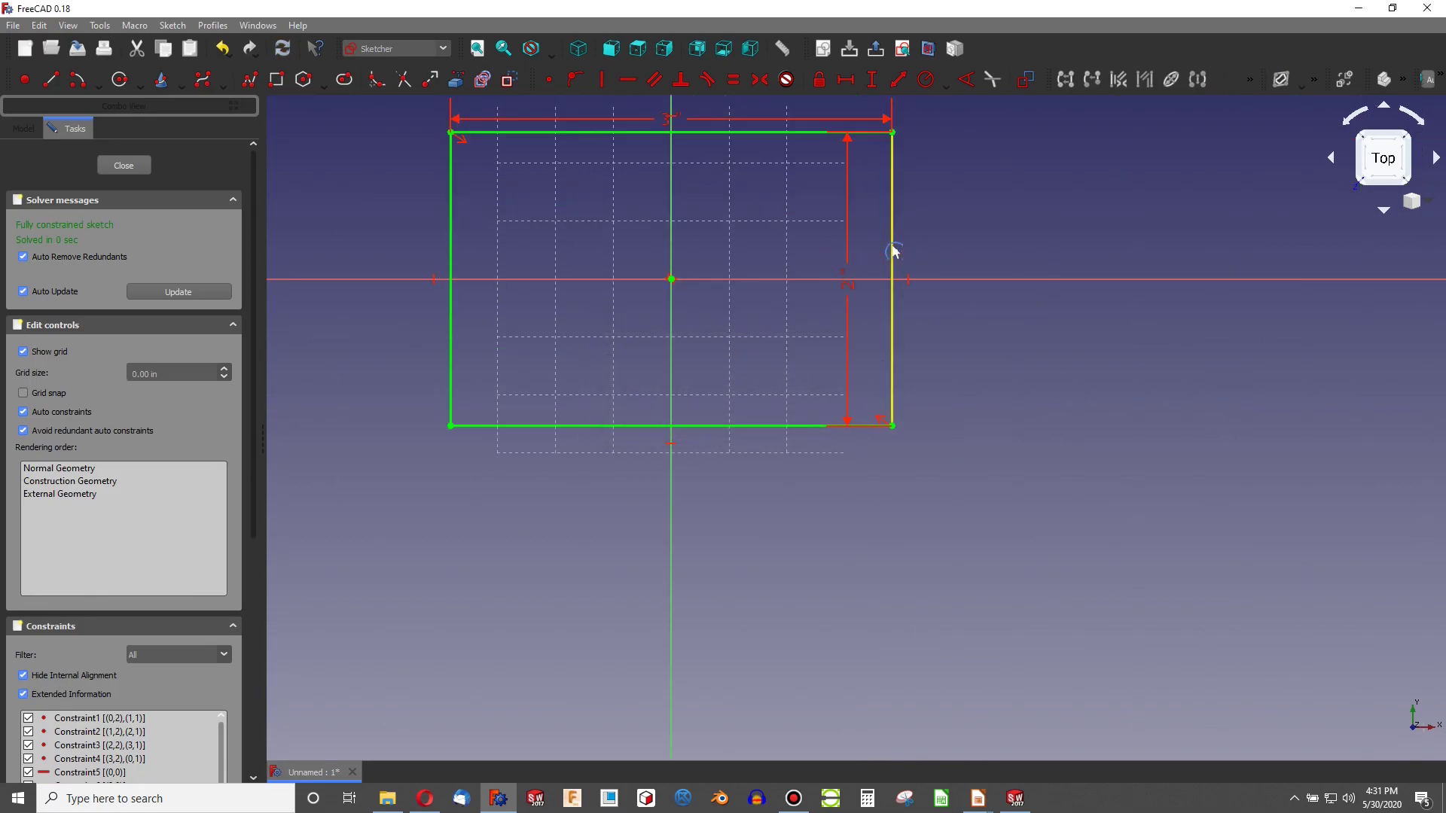
- Add a circle locked to the origin with a 0.75" radius constraint
left_click(121, 79)
left_click(672, 279)
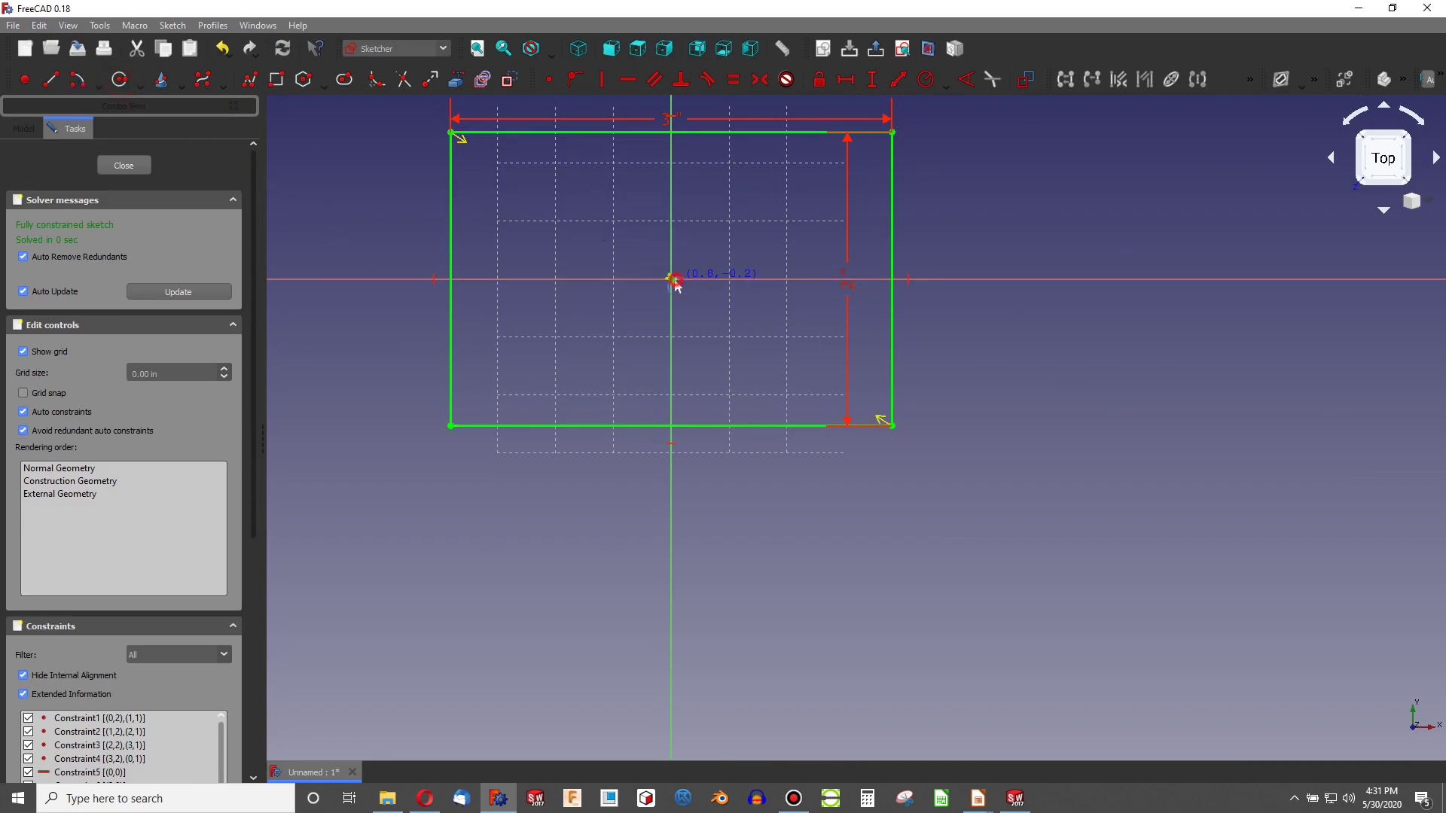
left_click(749, 246)
scroll(691, 294, "up", 4)
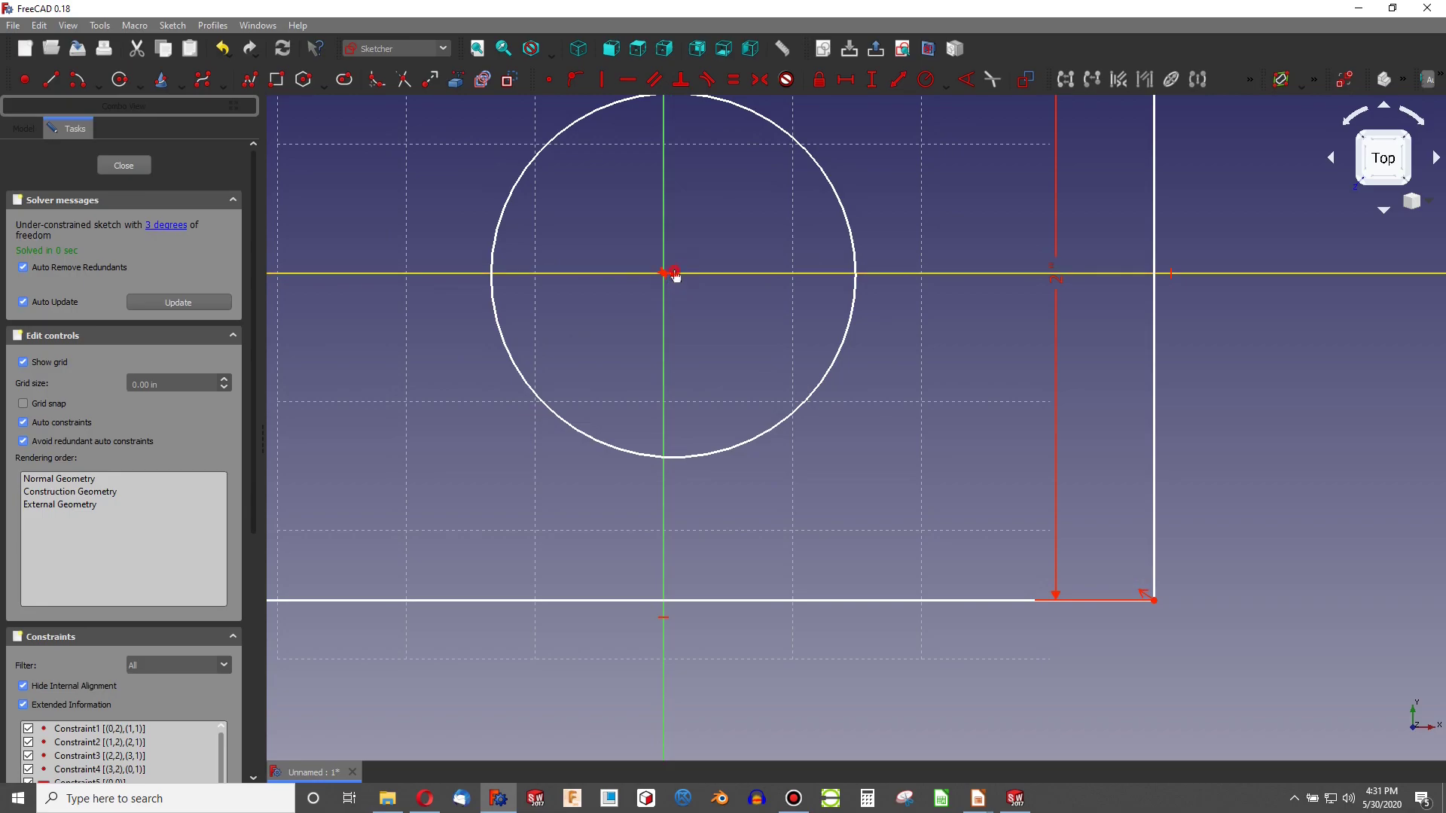
key("Escape")
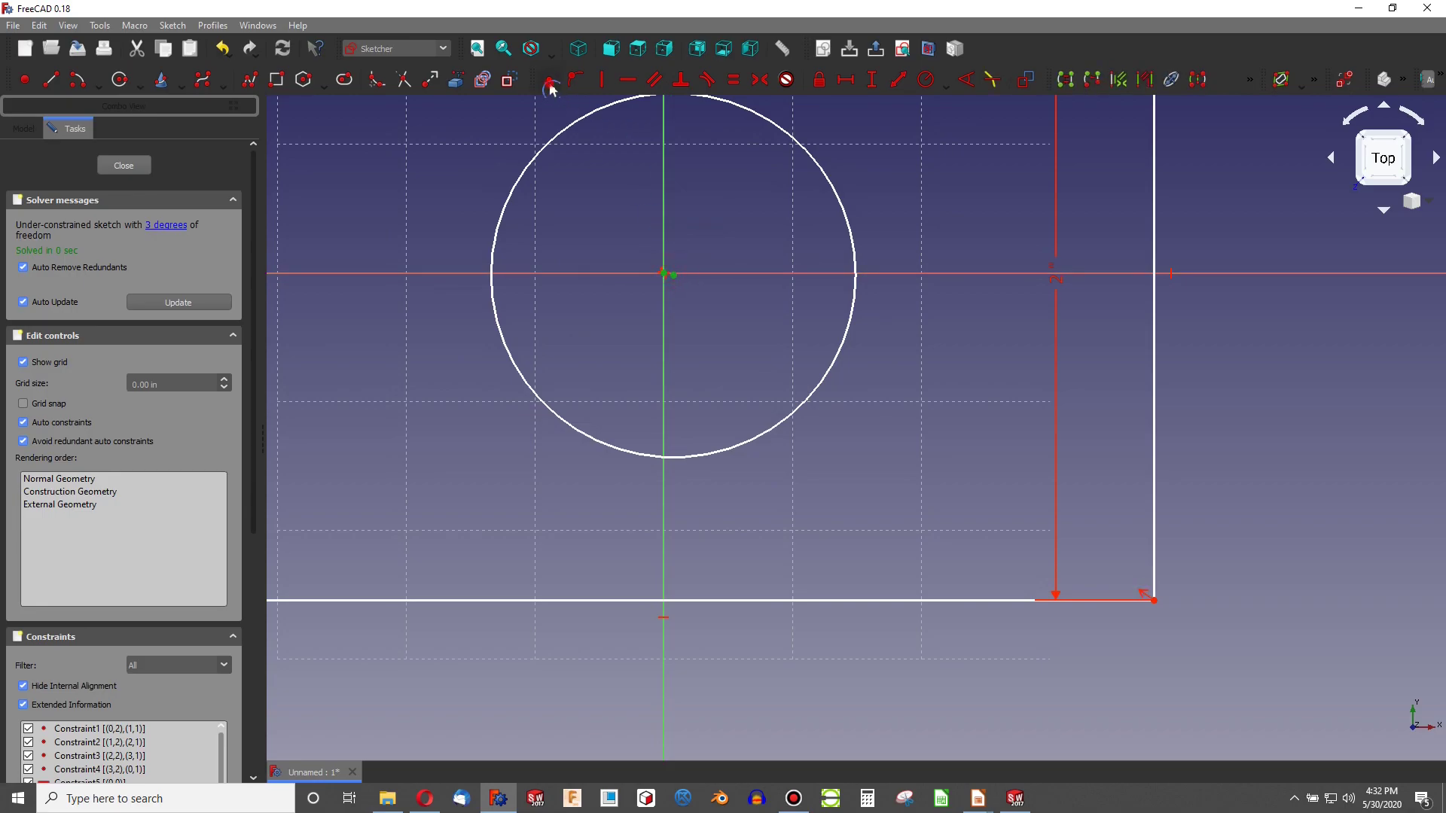
left_click(549, 81)
scroll(682, 276, "down", 4)
scroll(625, 156, "up", 2)
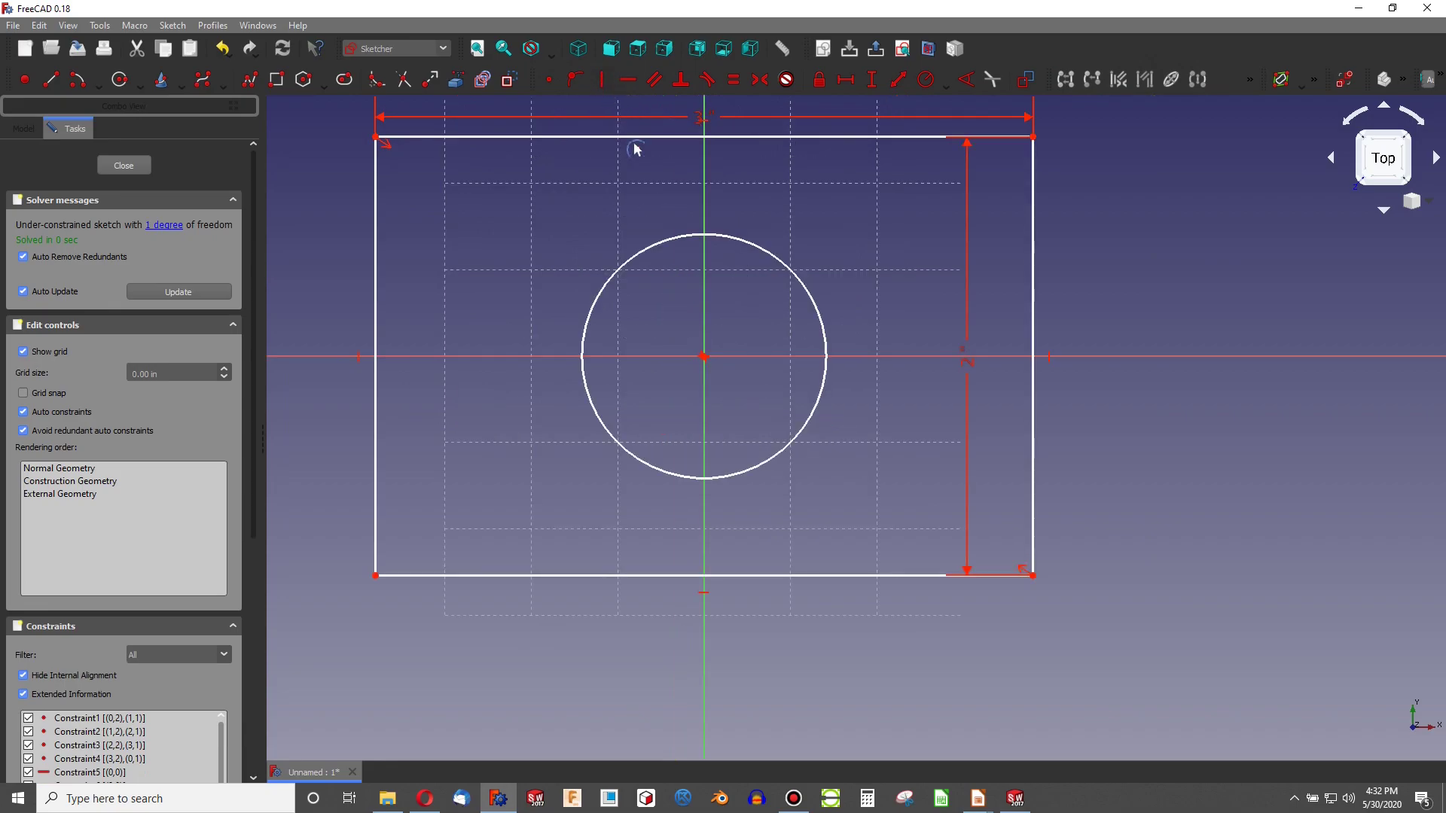
left_click(781, 261)
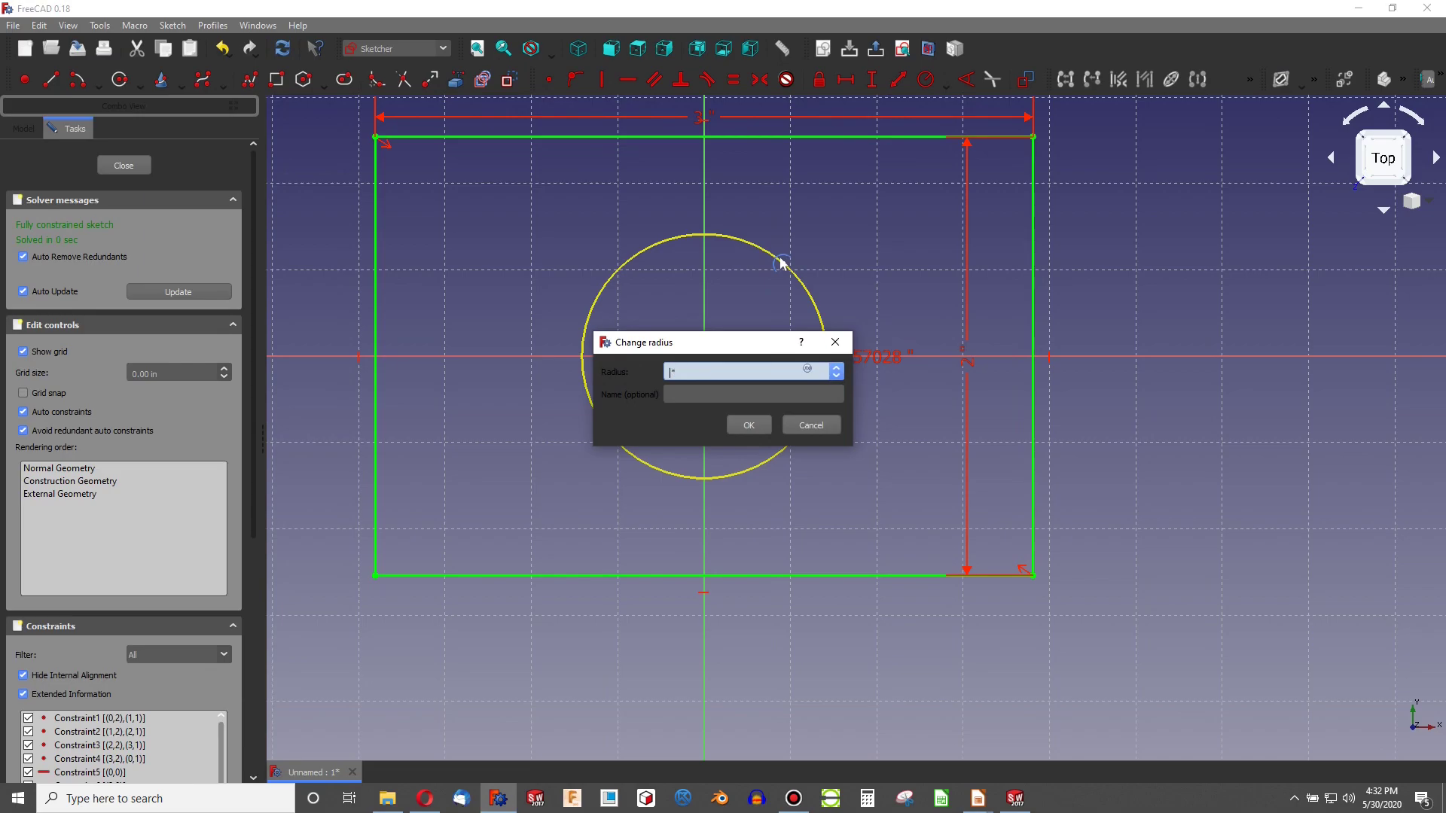
type(".75")
key("Return")
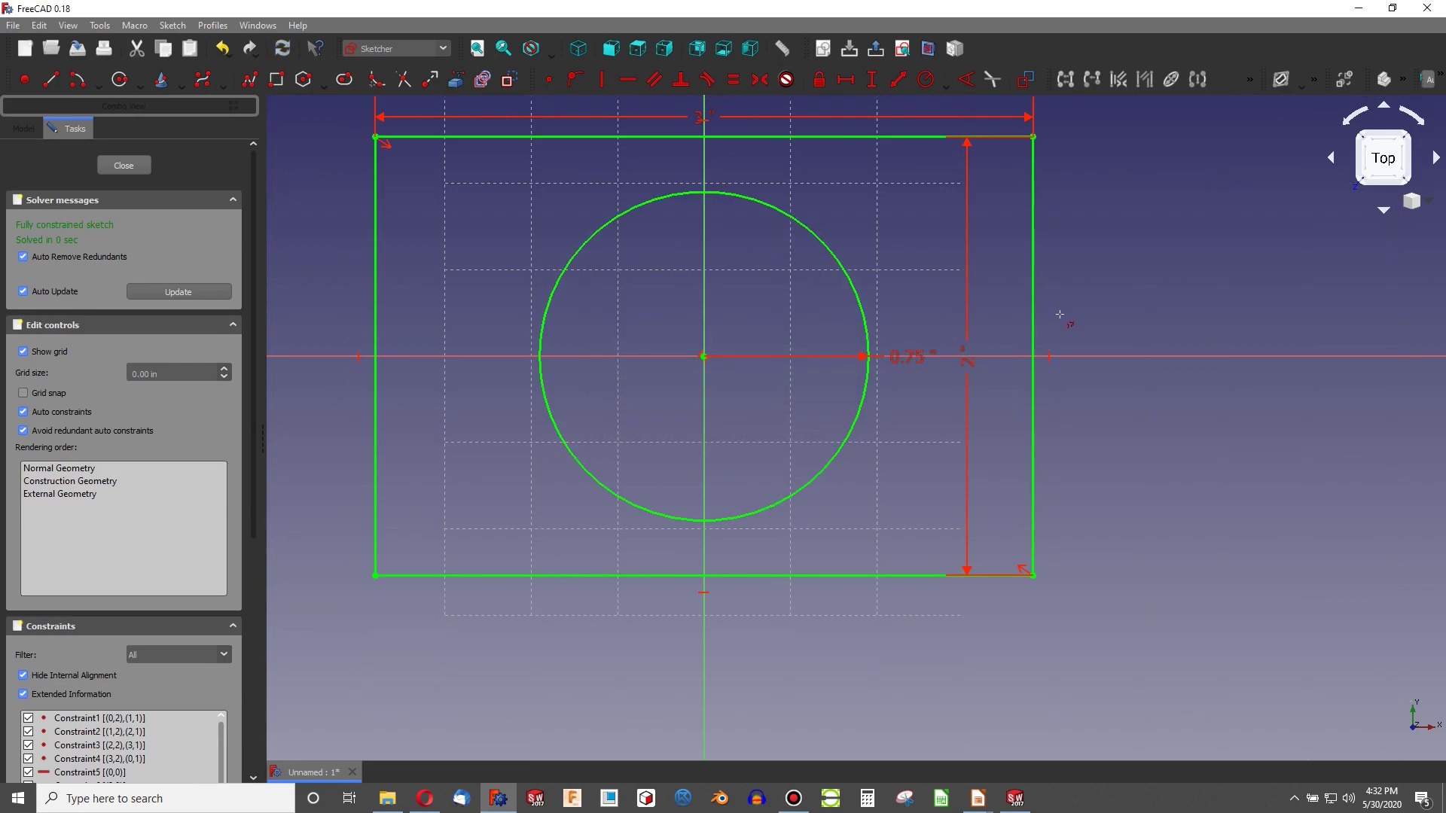
scroll(1061, 318, "down", 4)
left_click(129, 158)
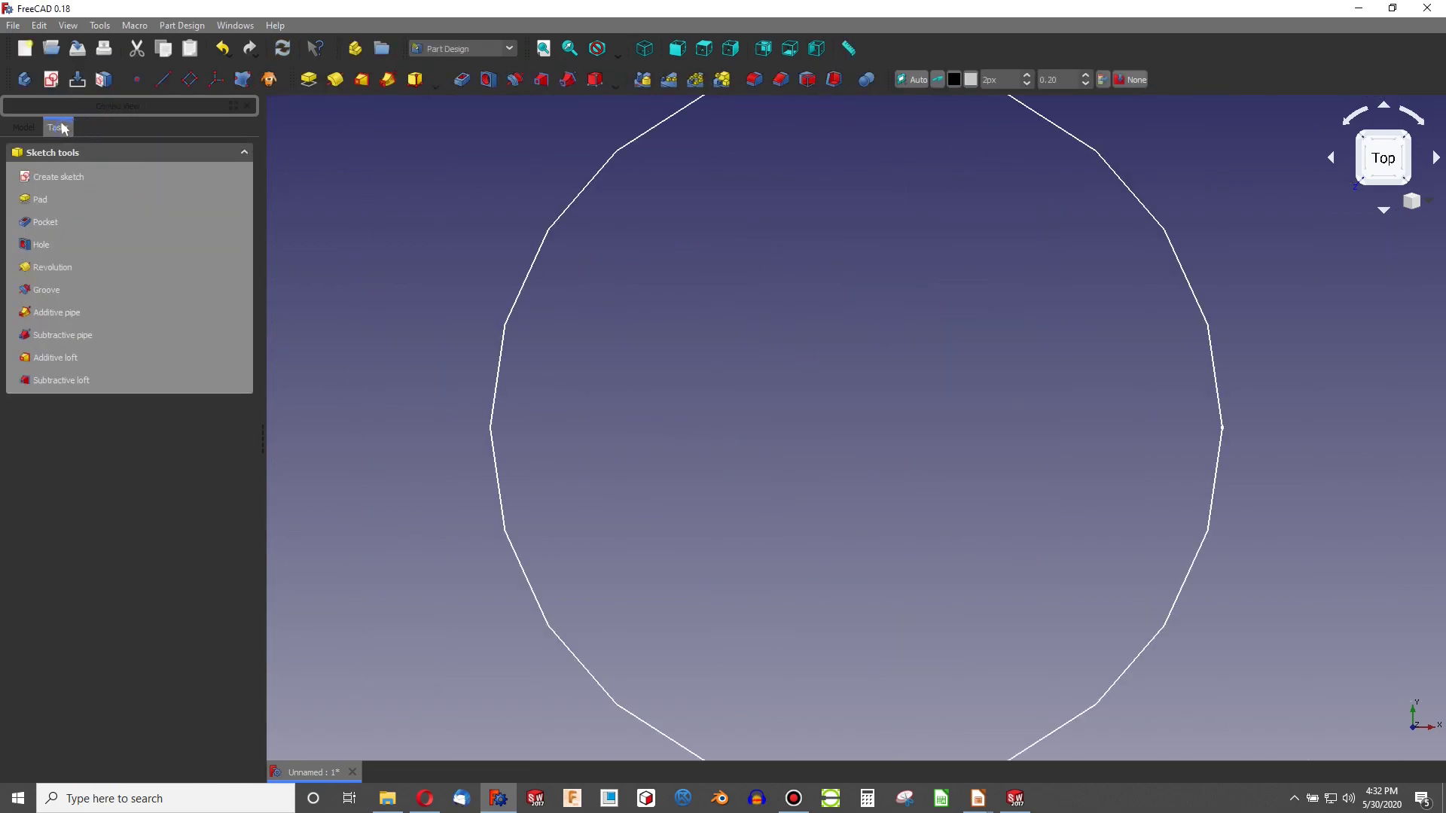
left_click(44, 201)
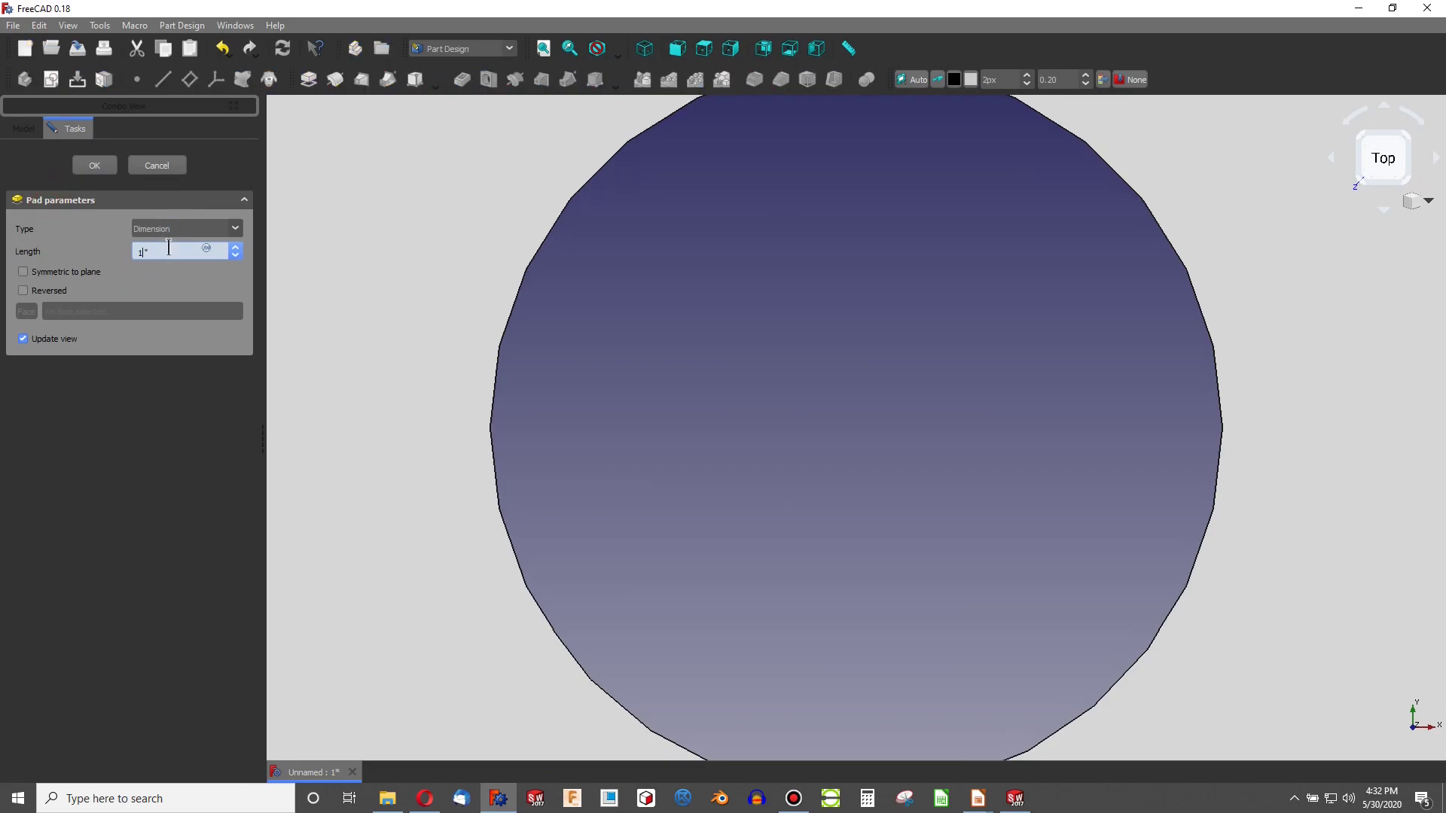
left_click(95, 165)
key("0")
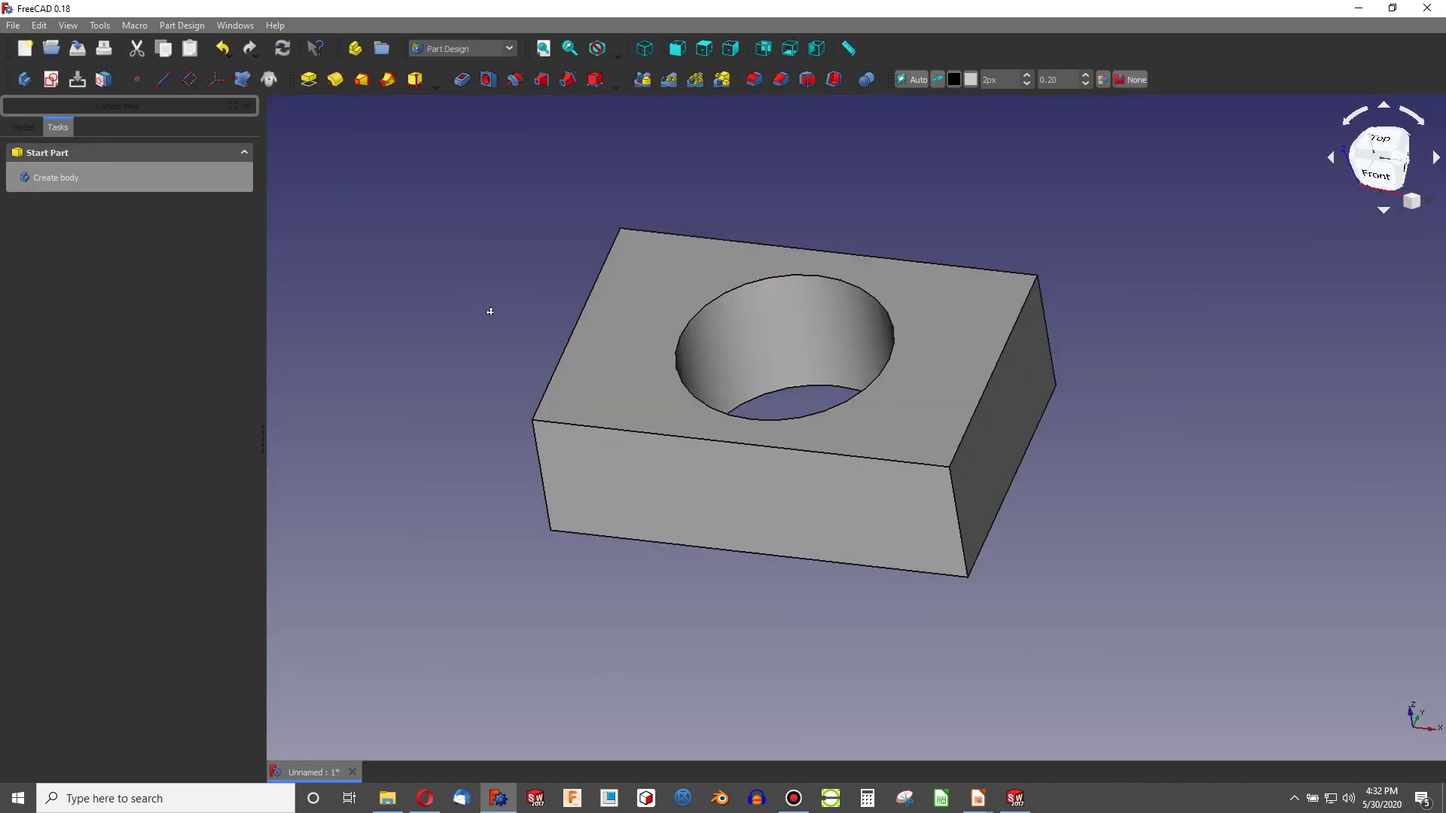
middle_click_drag(490, 311, 530, 286)
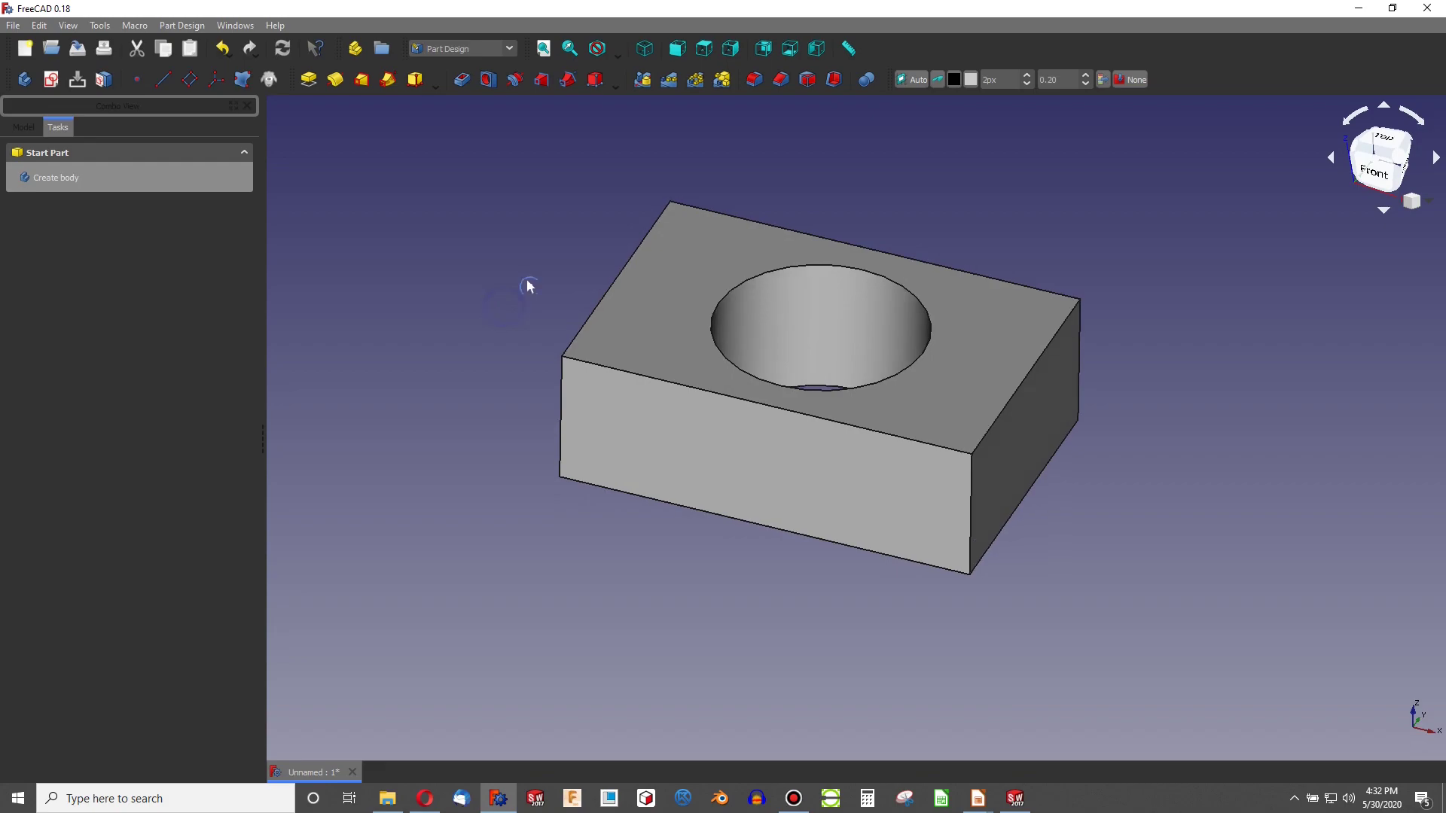
left_click(1421, 317)
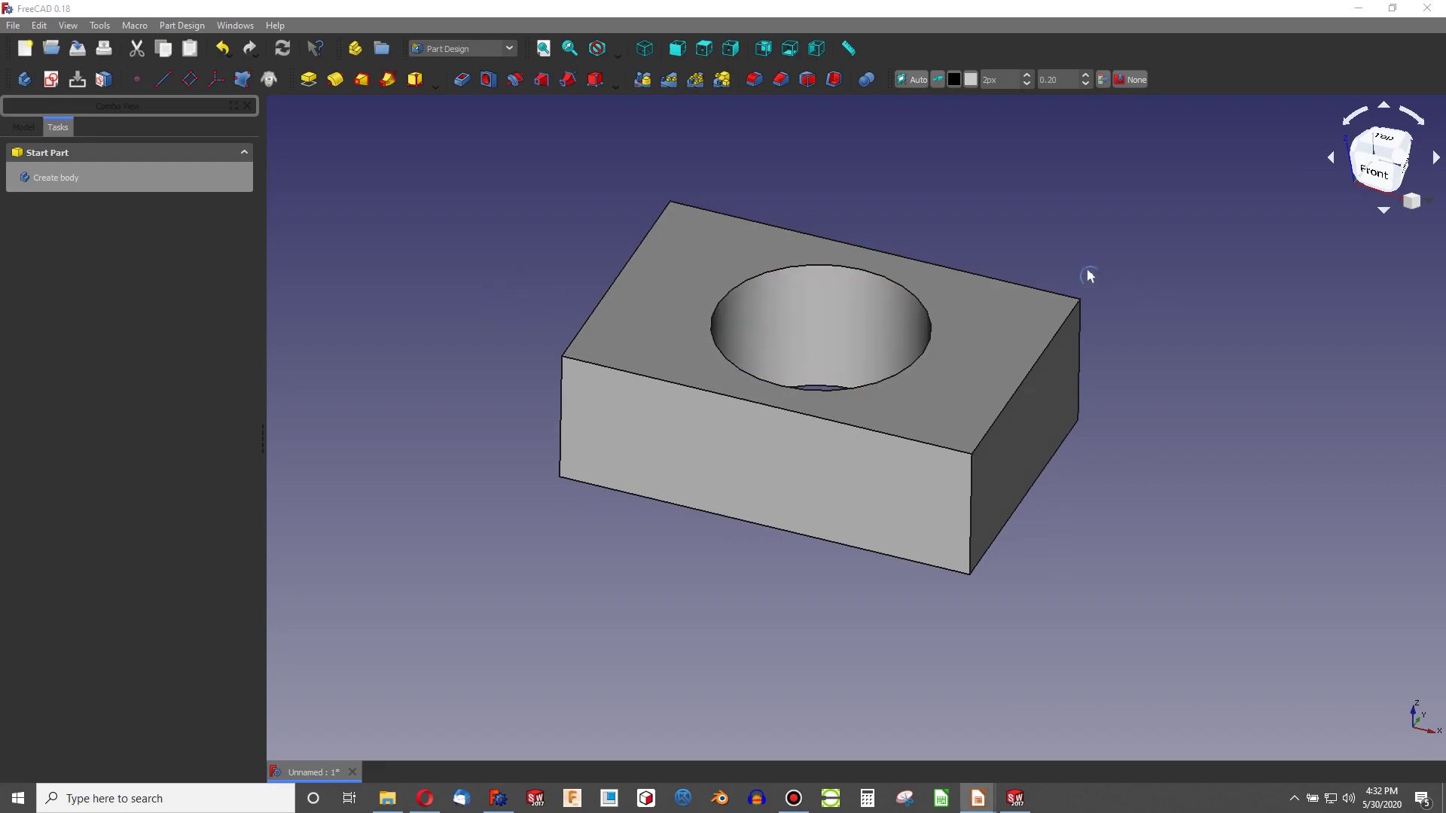
left_click(445, 120)
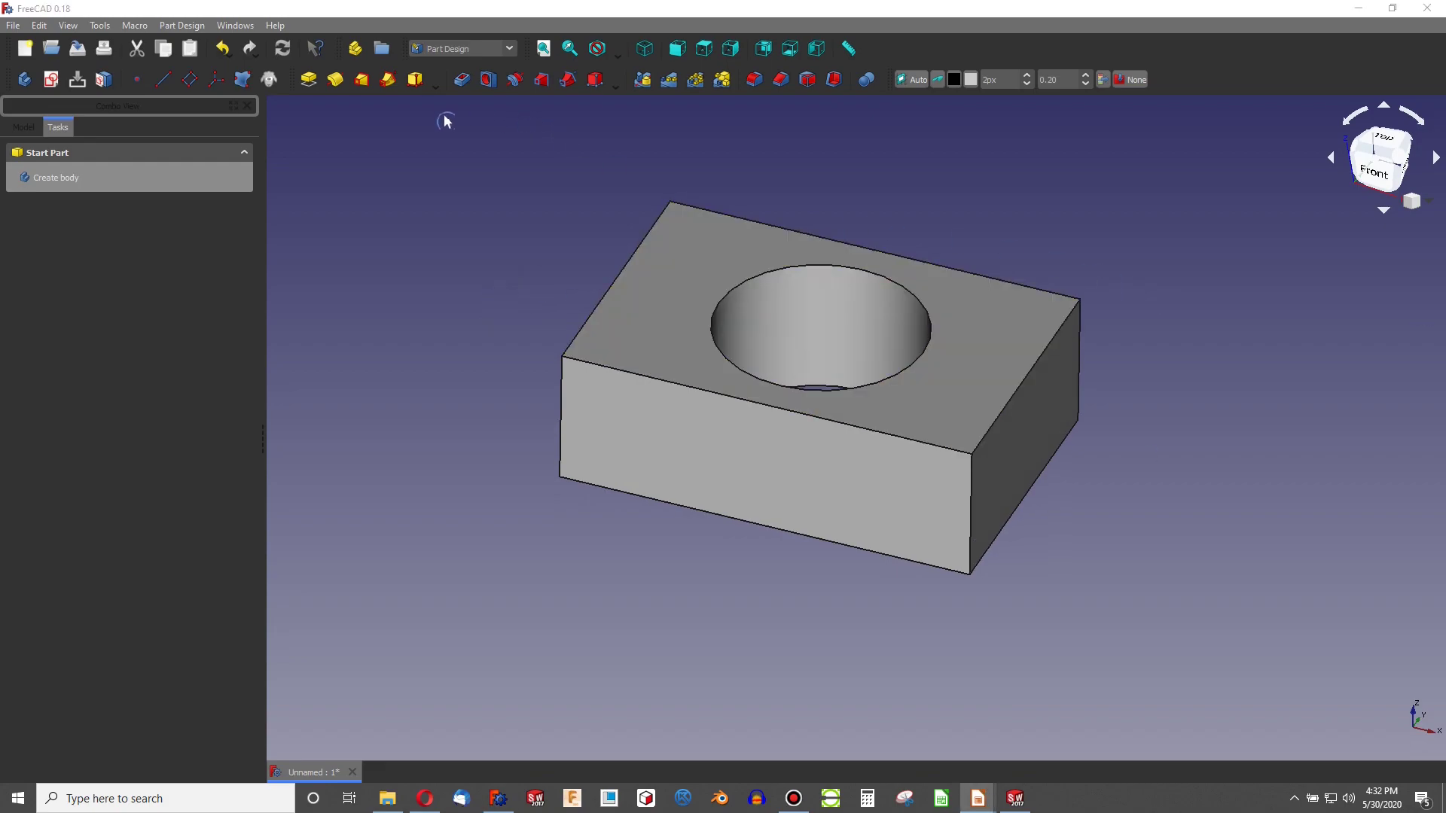
- Create a datum plane through the block's far top corner and two front-right corners
left_click(188, 80)
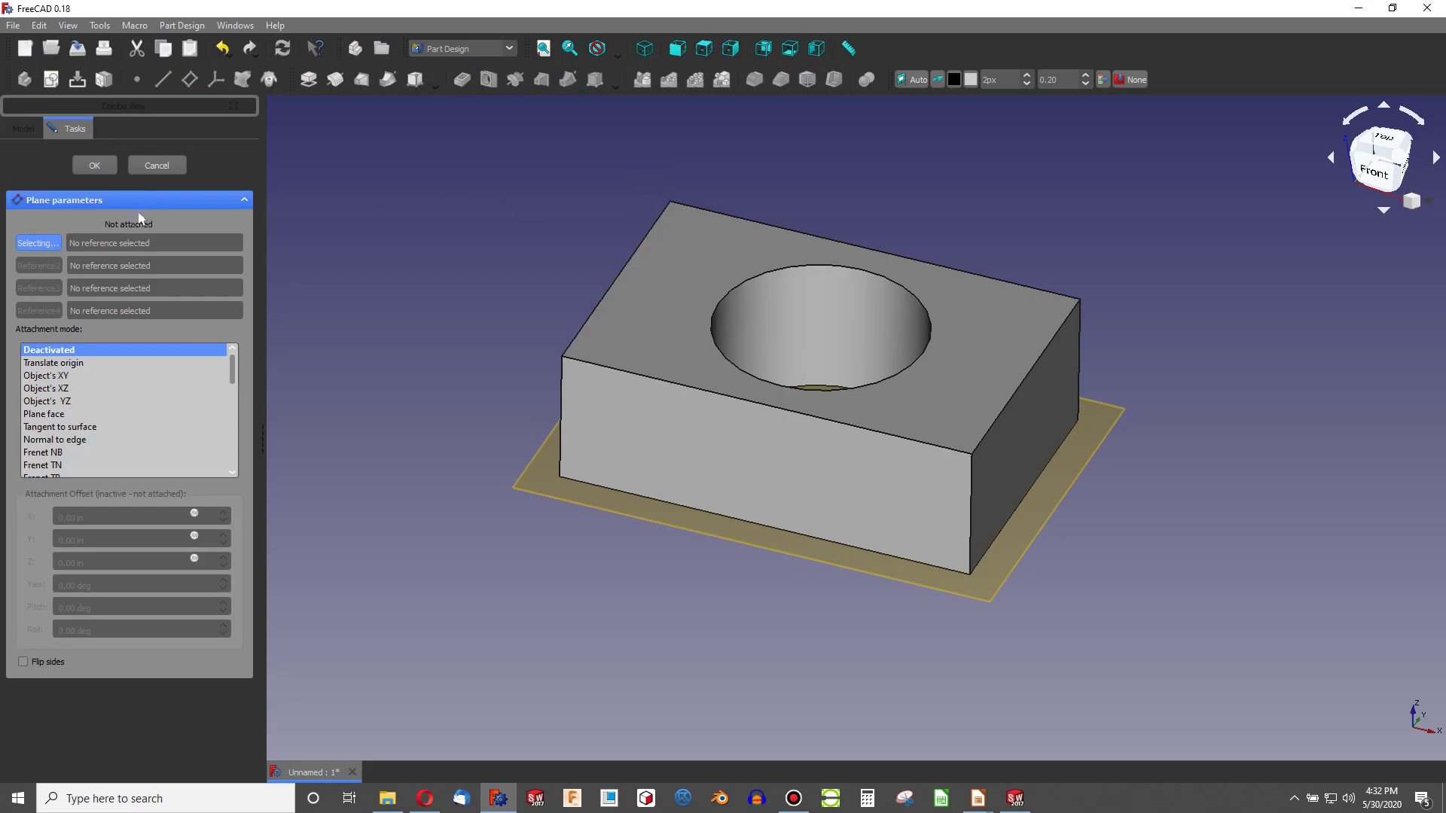
left_click(670, 204)
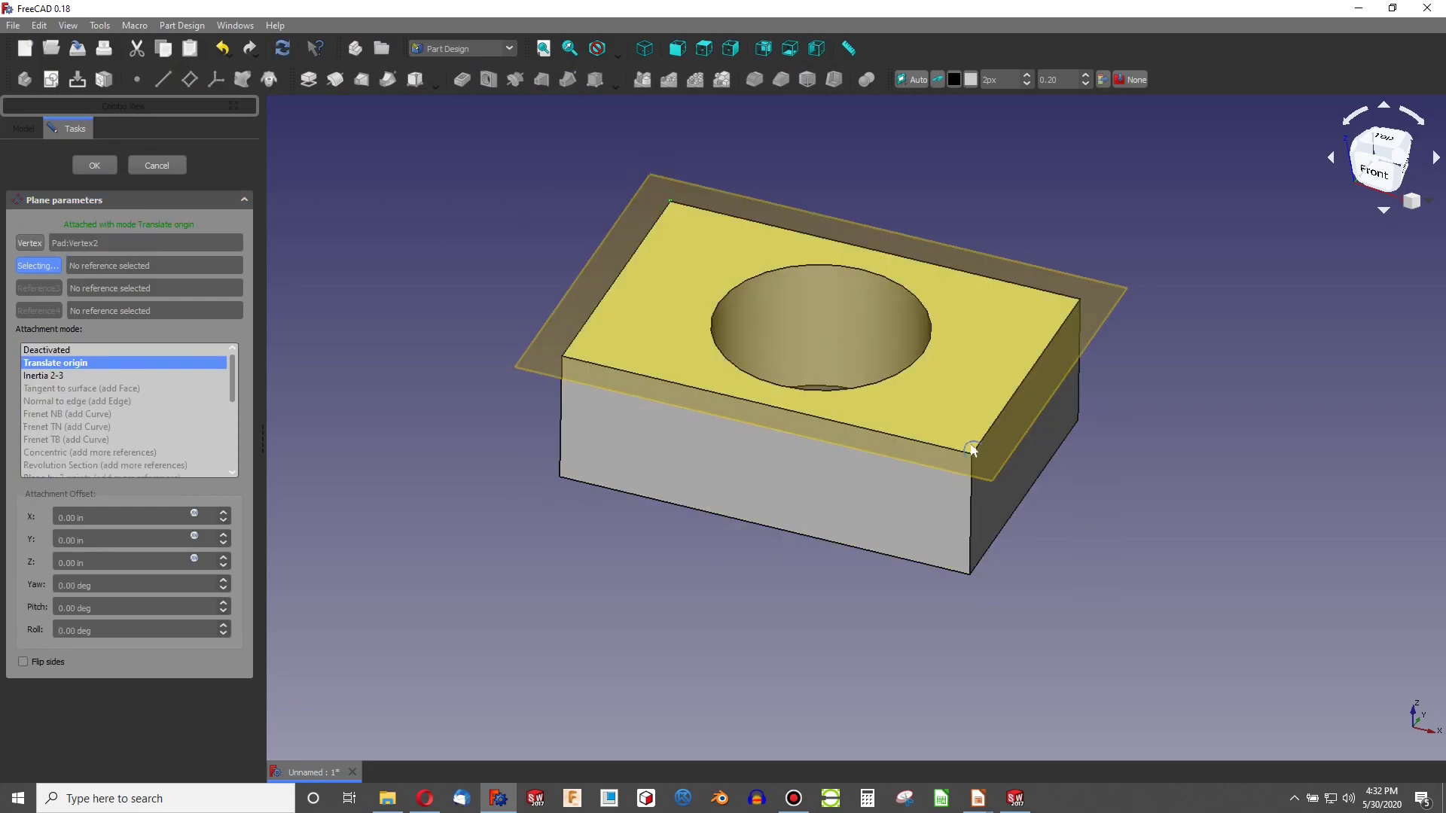
left_click(972, 456)
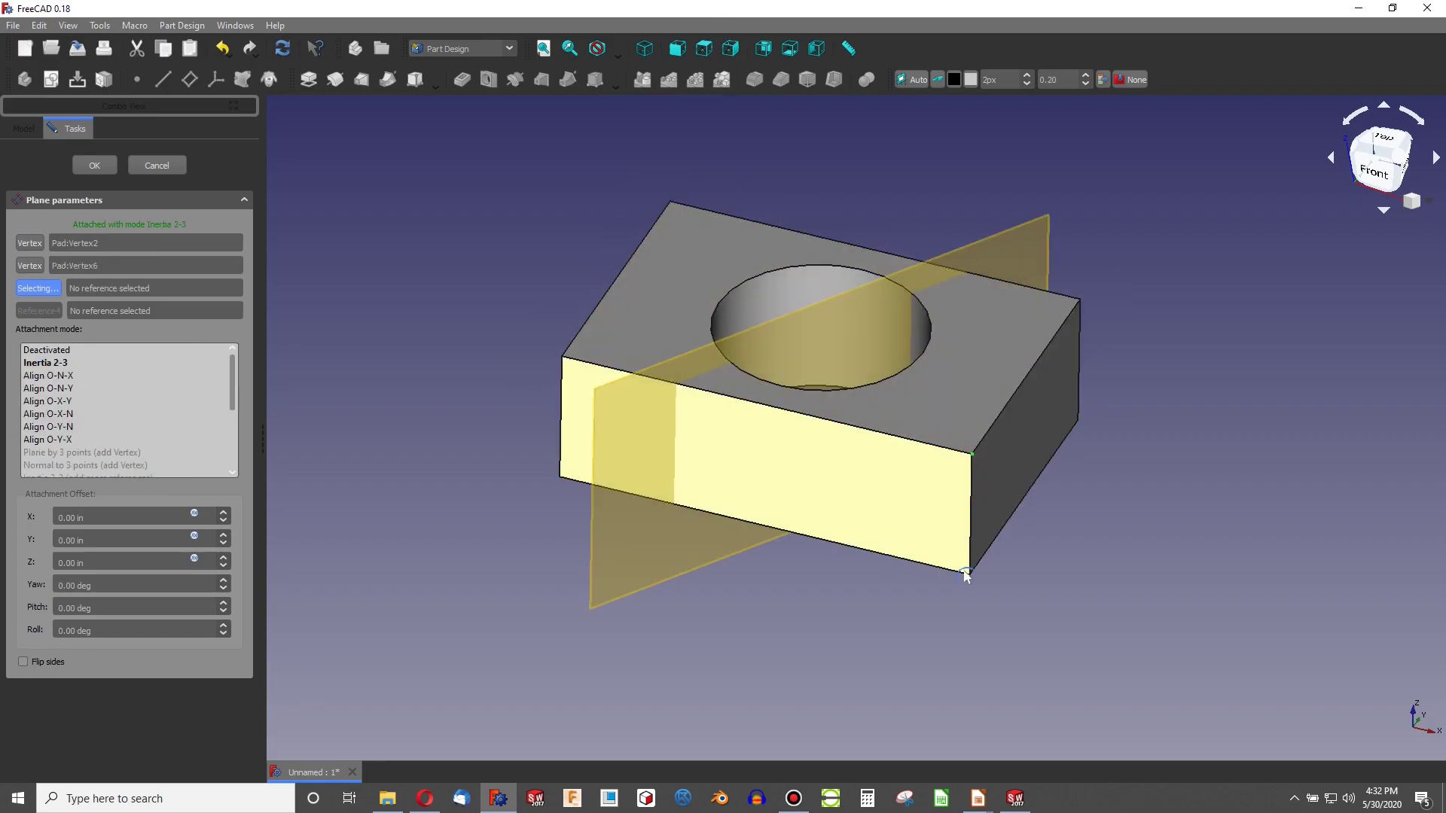
left_click(970, 574)
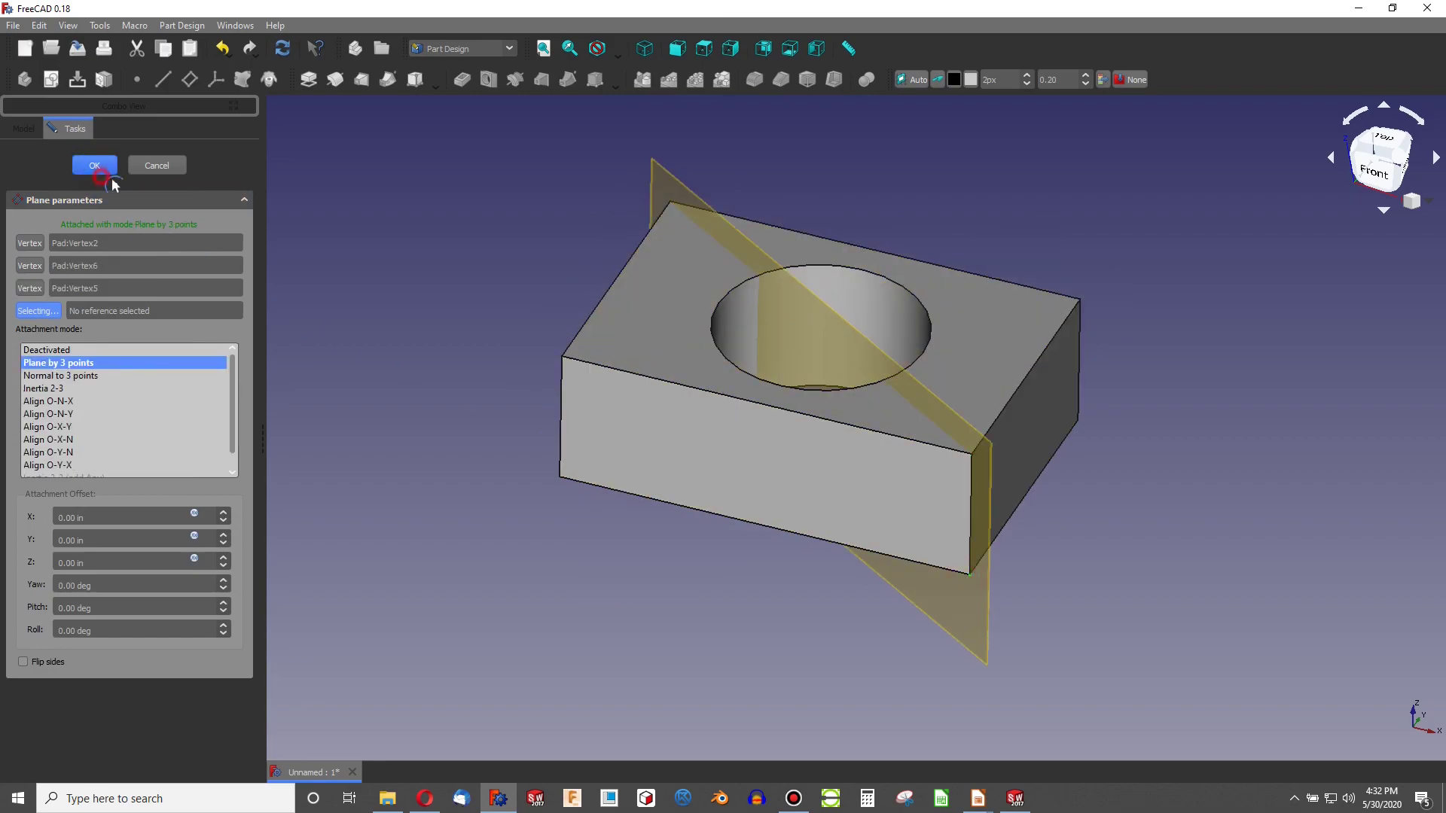
left_click(94, 166)
- Start a sketch on the datum plane and draw a line from the rectangle's corner
left_click(50, 80)
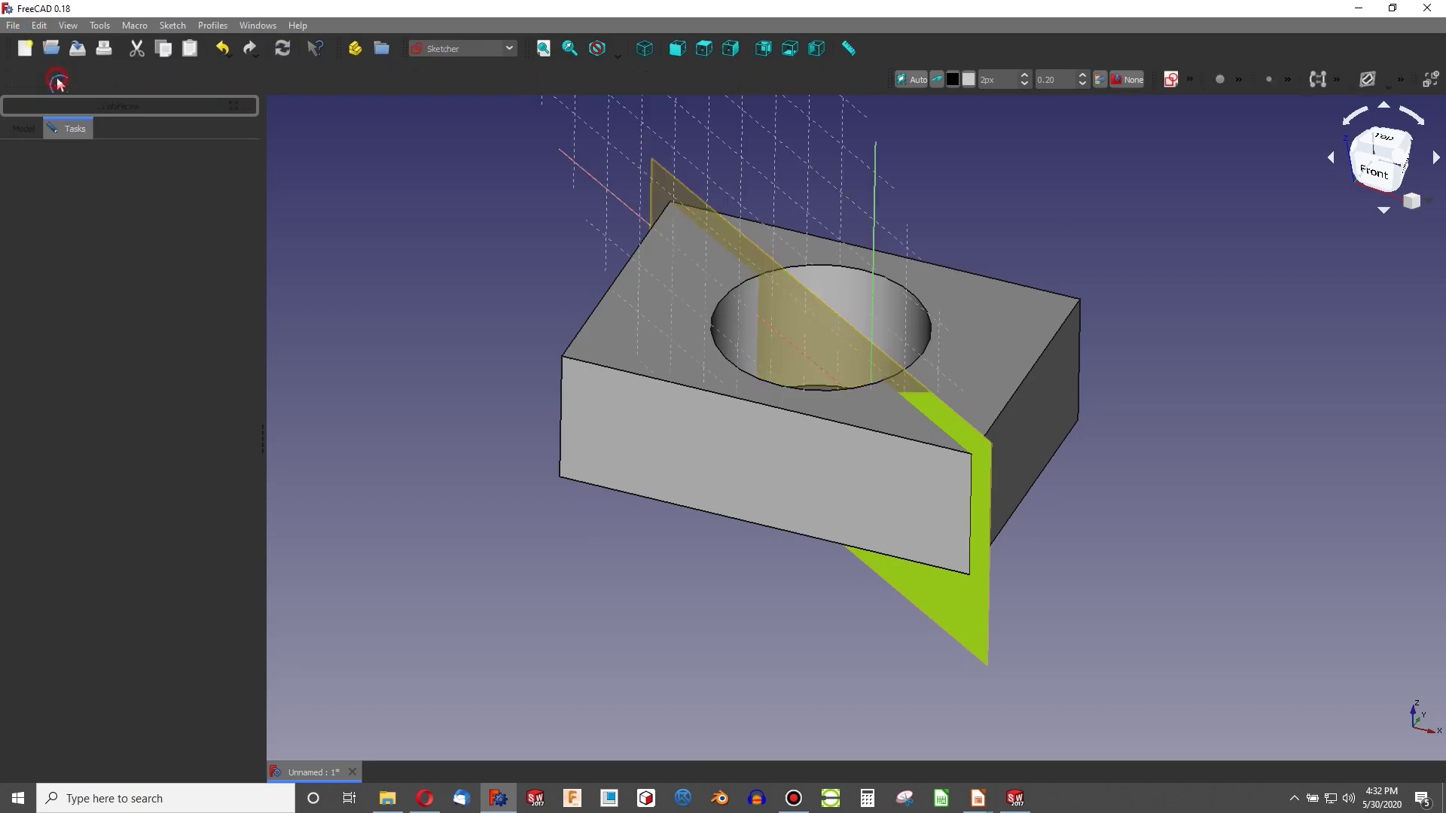
left_click(70, 81)
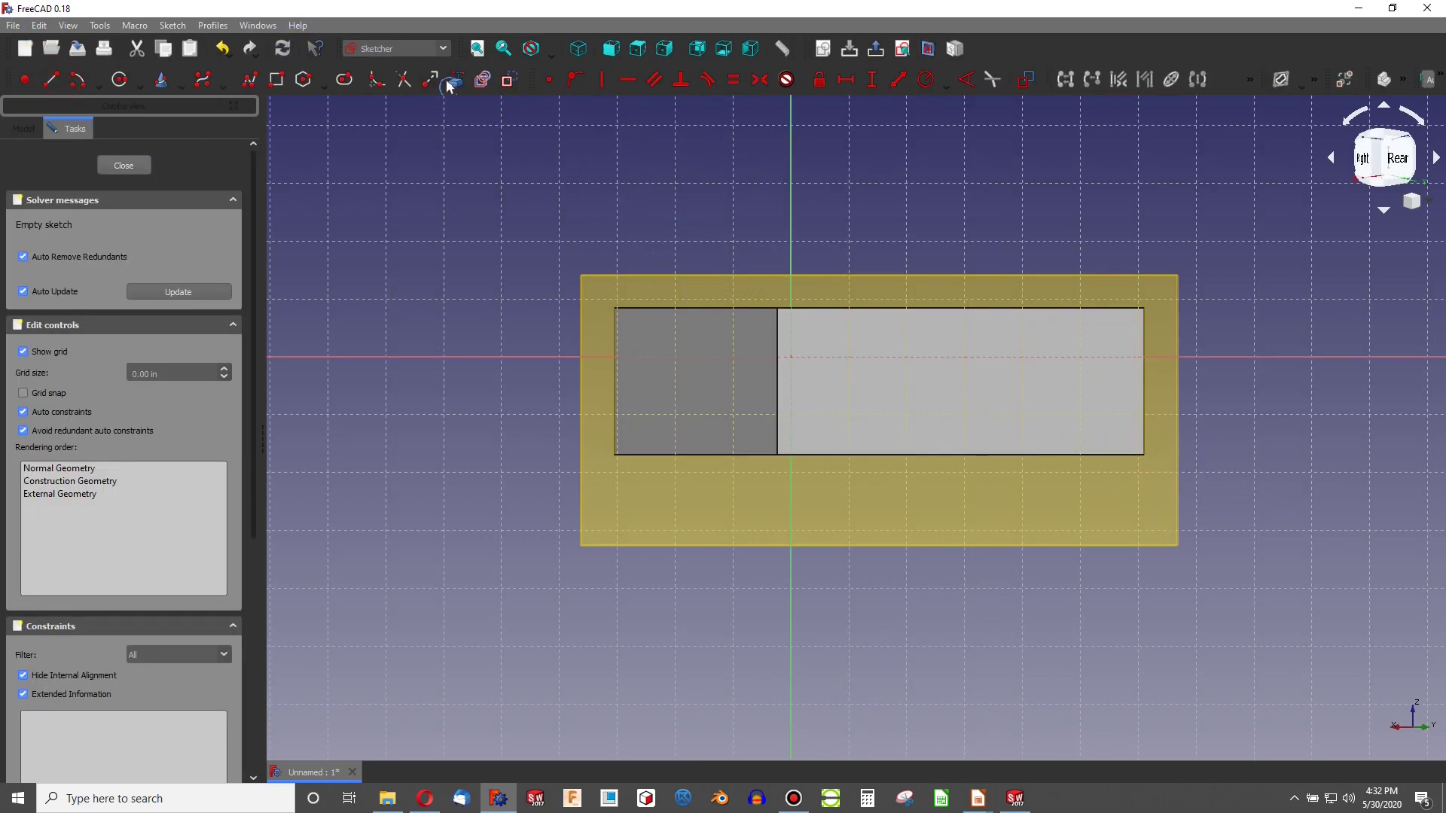
right_click(1145, 459)
key("g")
key("l")
left_click(1144, 455)
right_click(509, 209)
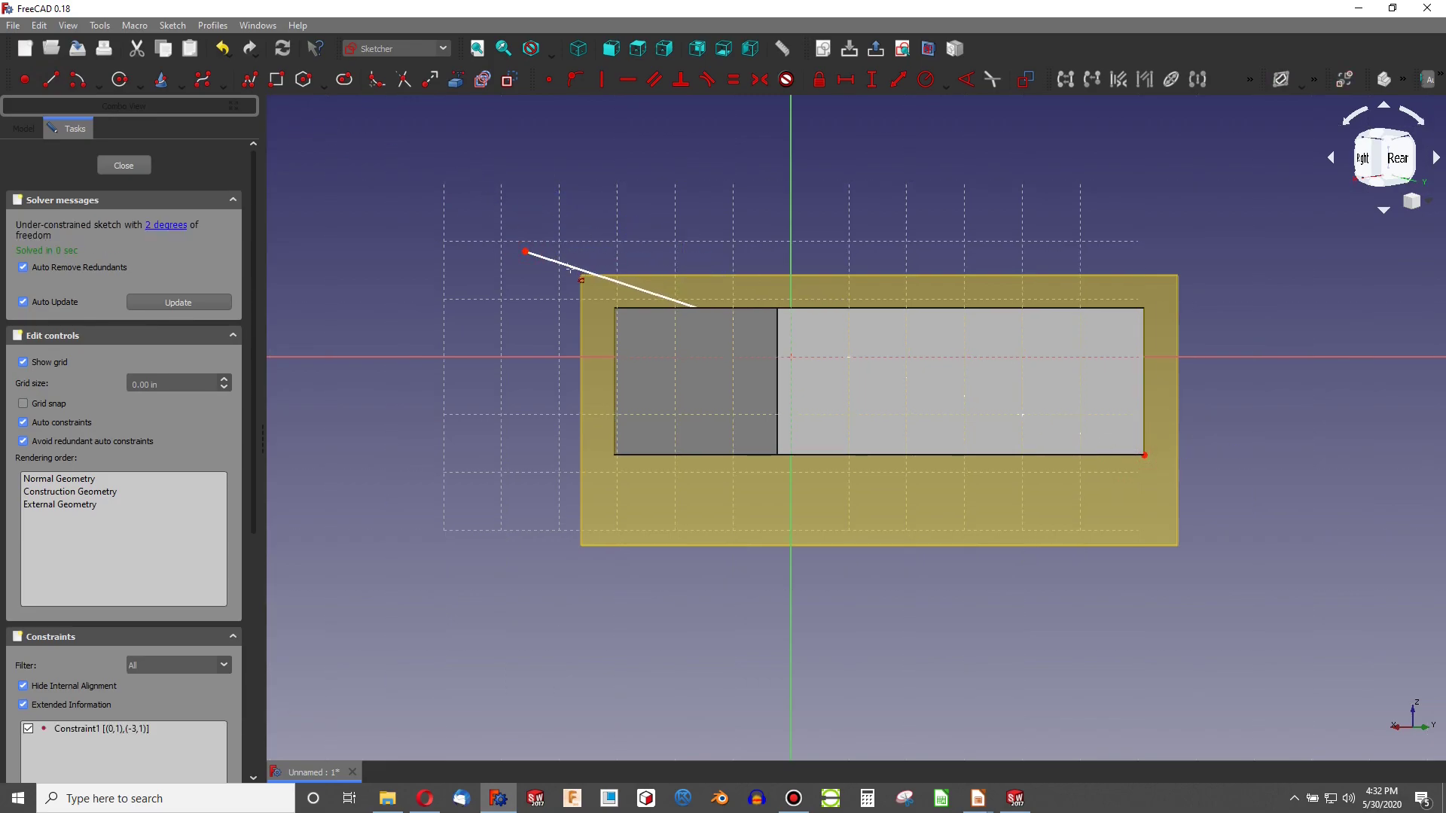
- Constrain the line to 25° from the horizontal axis and 4" long, then close the sketch
left_click(577, 269)
left_click(535, 354)
key("a")
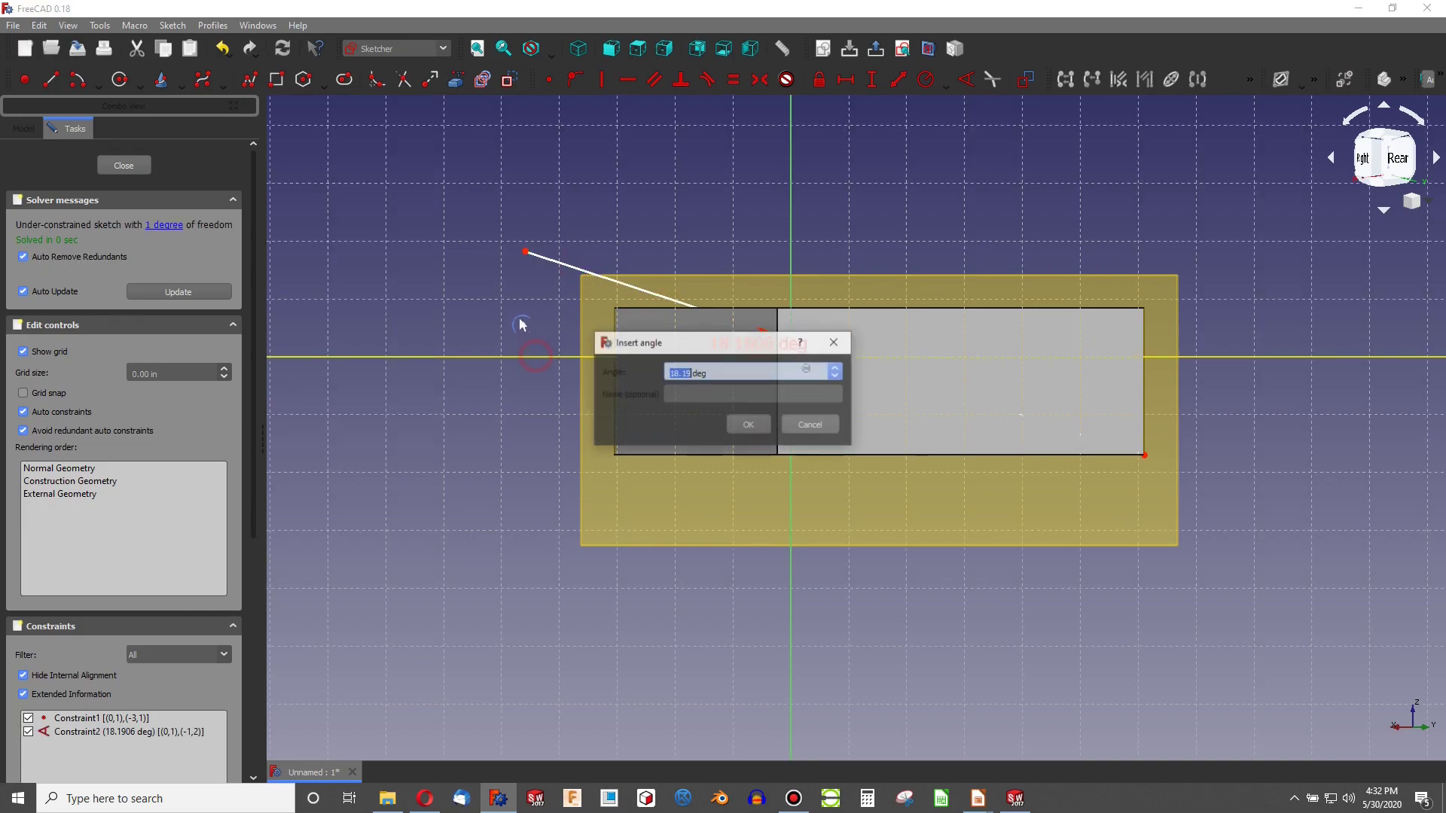
type("25")
key("Return")
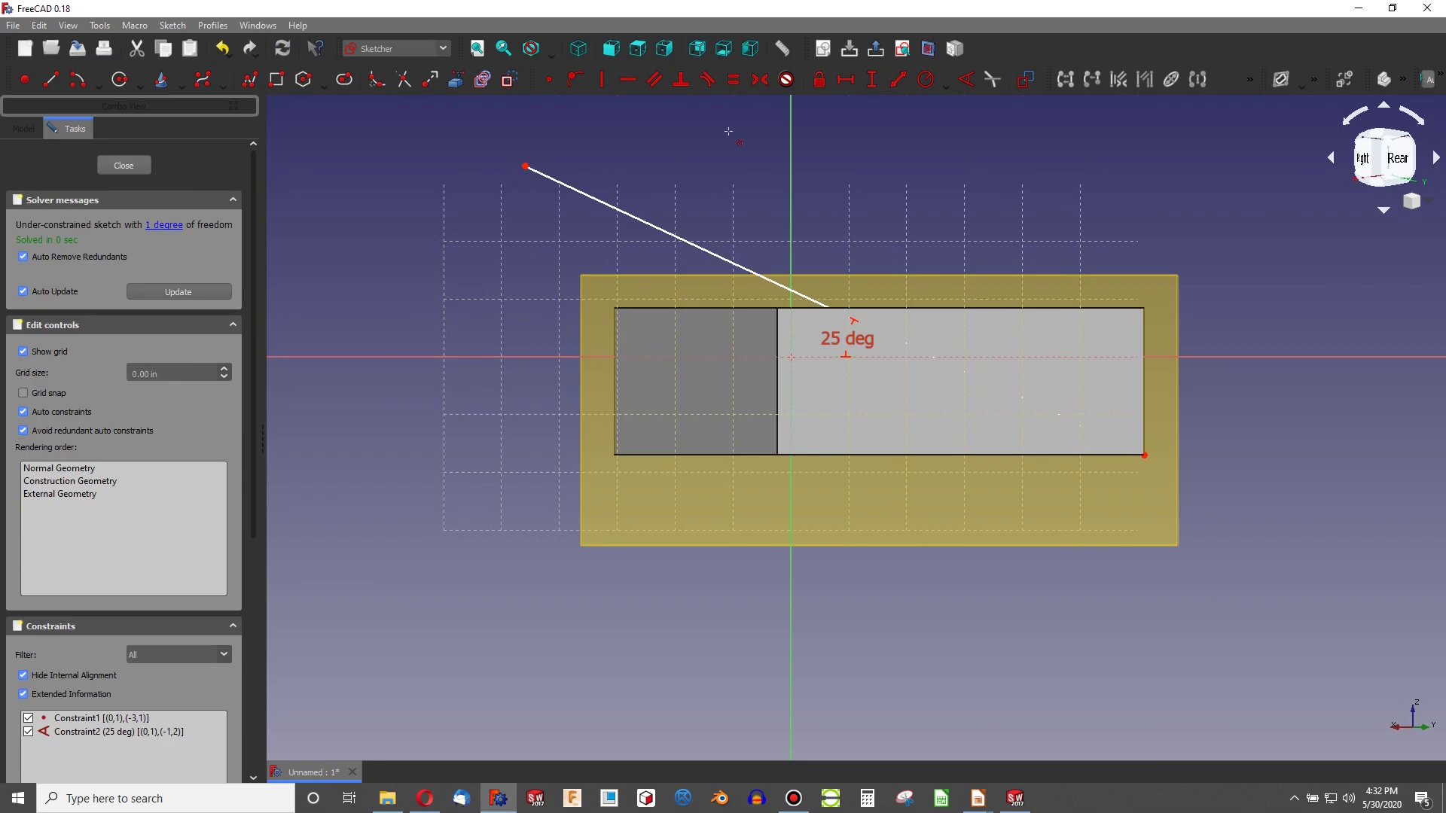
left_click(895, 86)
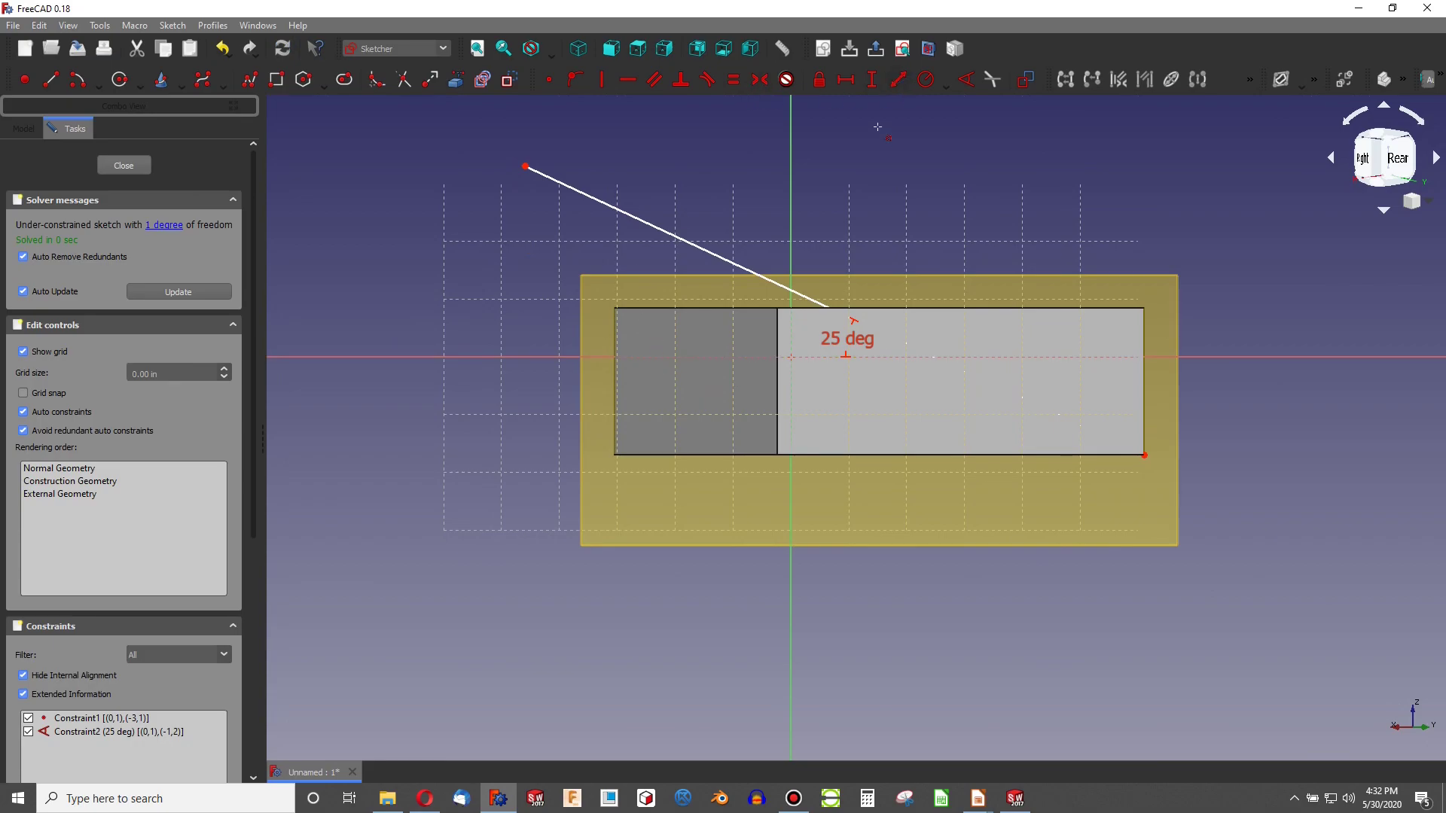
left_click(724, 260)
type("4.65 \"")
key("Return")
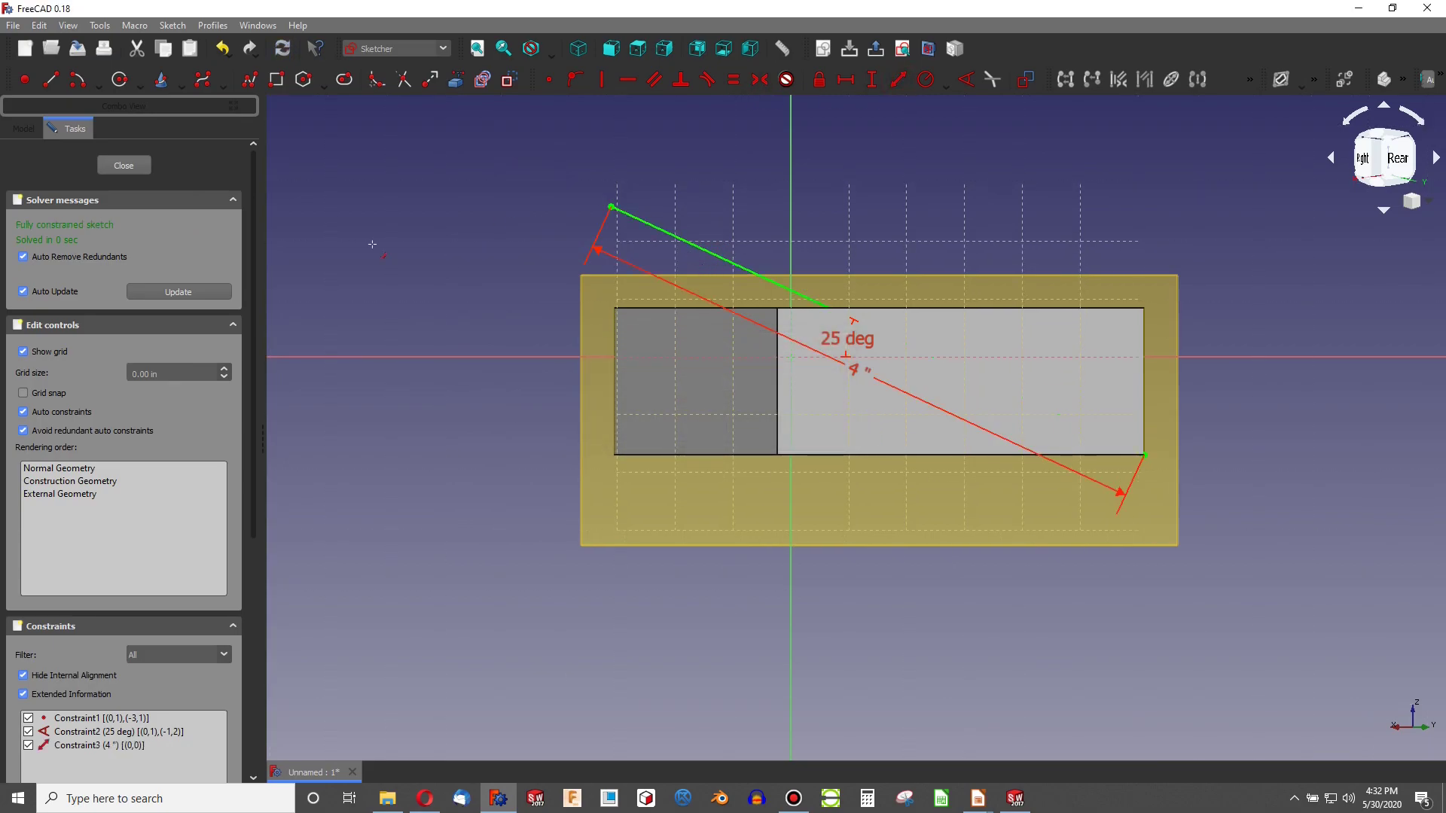
left_click(123, 165)
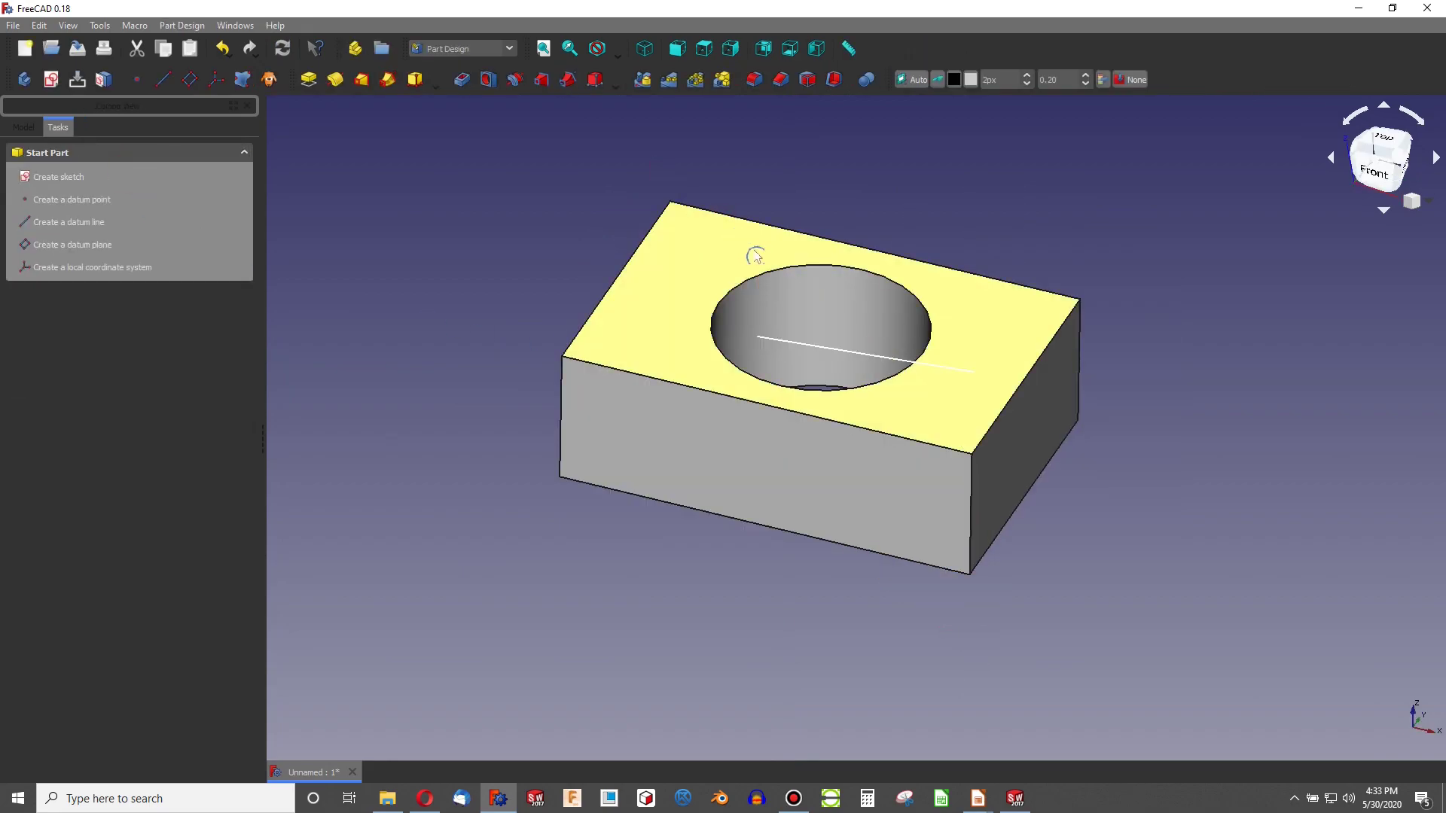
left_click(650, 50)
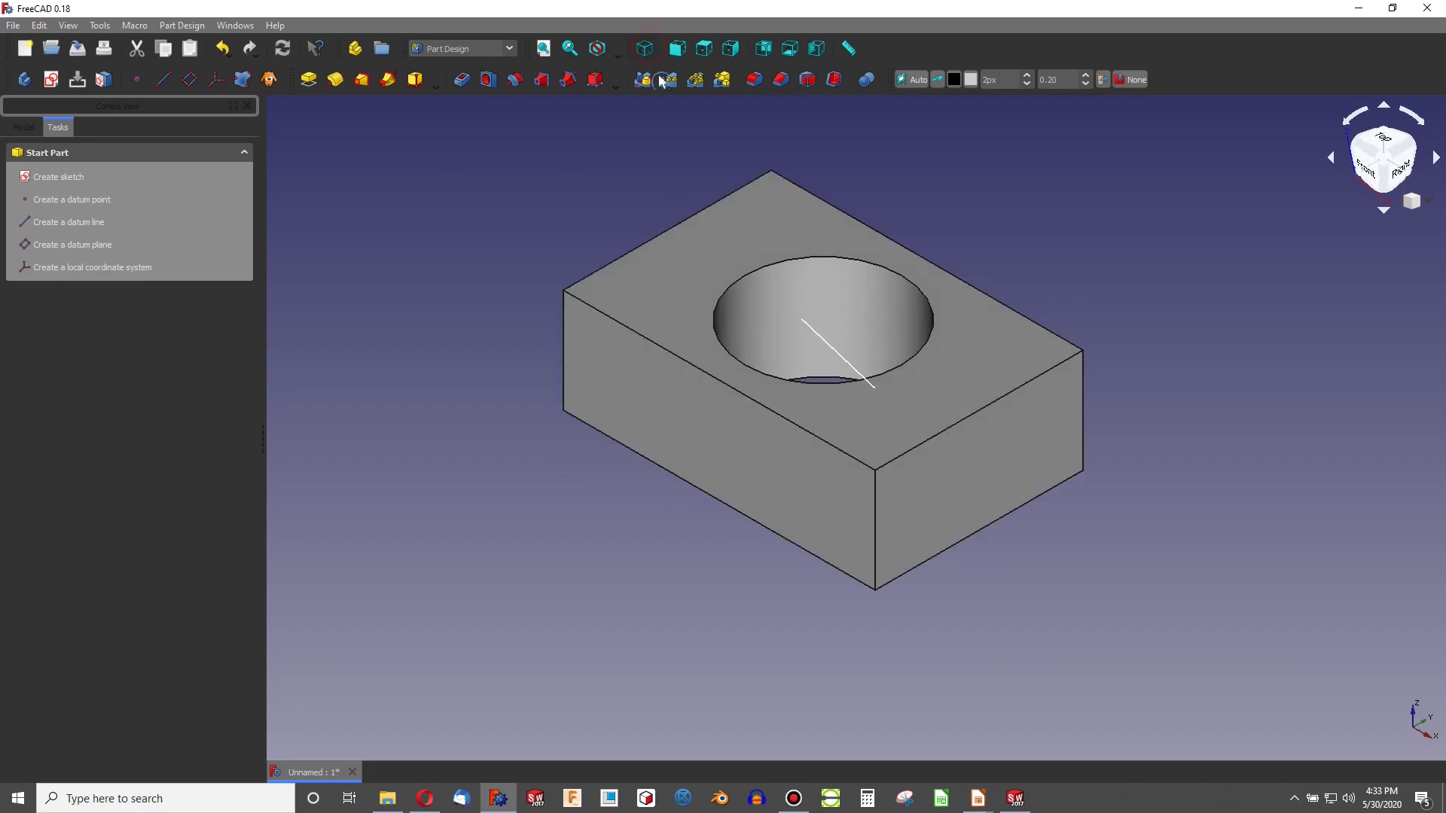
- Switch to the FEM workbench and create an analysis with the CalculiX solver
left_click(24, 127)
left_click(512, 49)
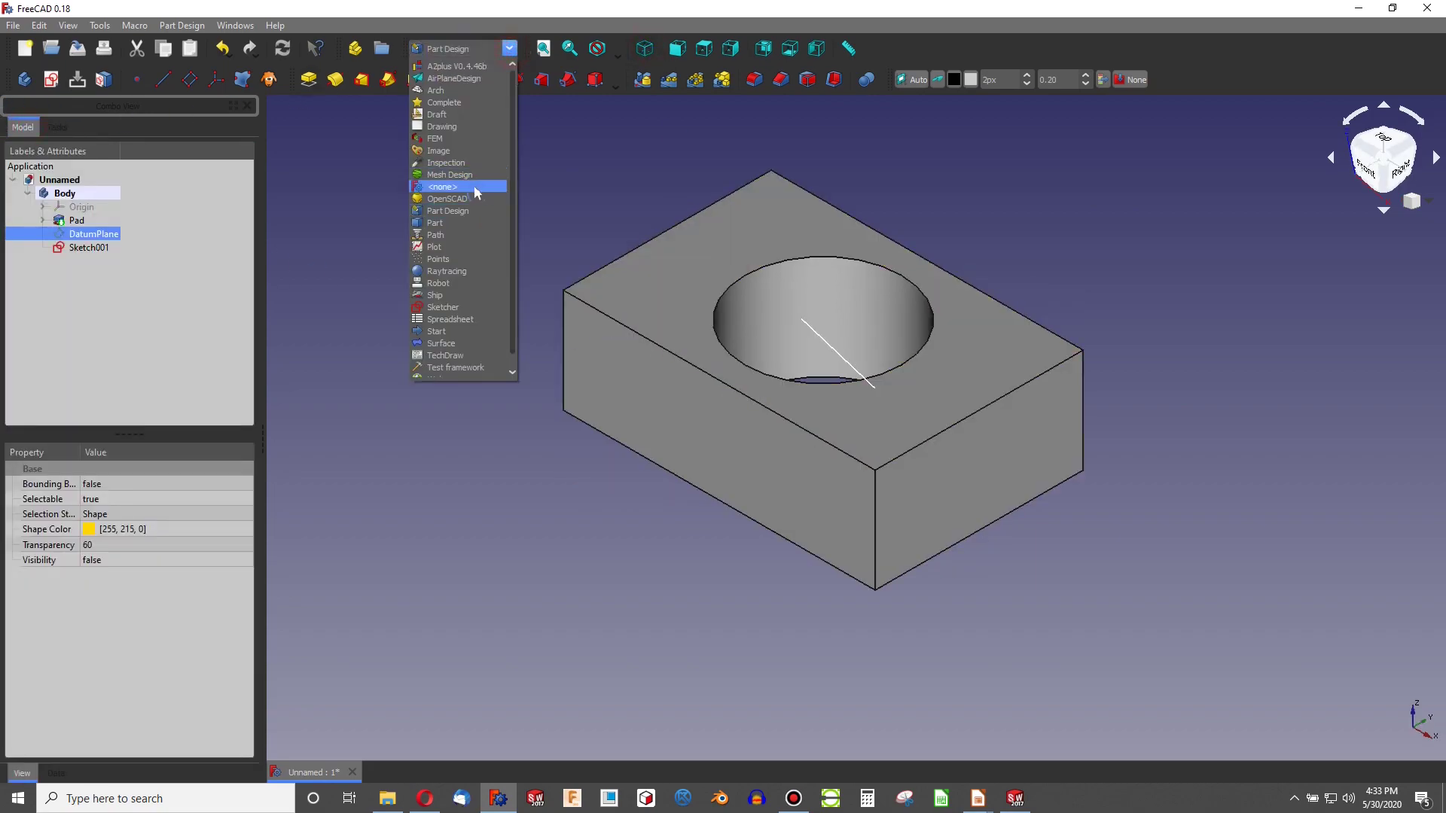
left_click(478, 139)
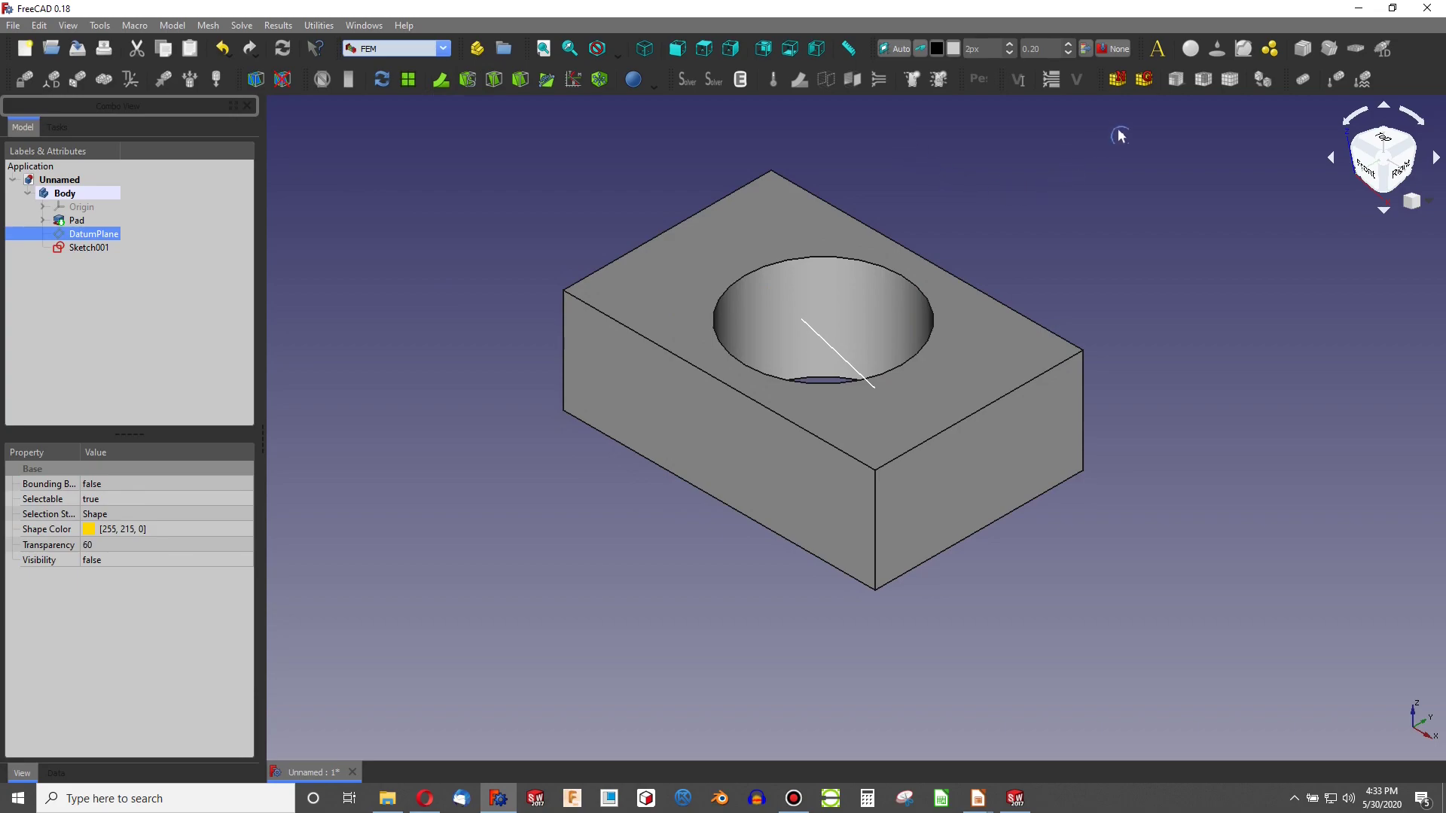
left_click(1158, 50)
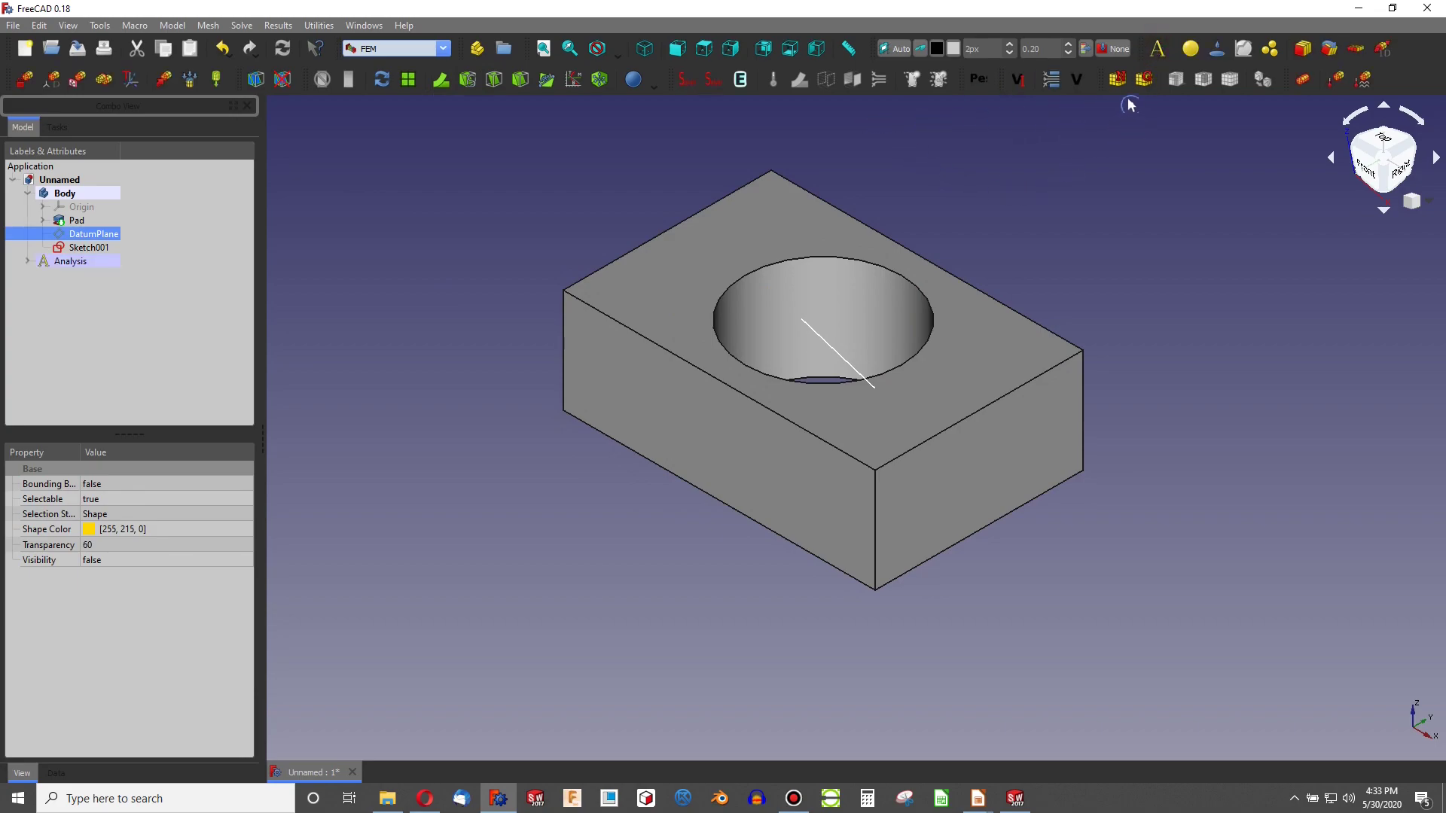
- Generate a trial Gmsh mesh, then delete the failed FEMMeshGmsh from the analysis
left_click(1143, 79)
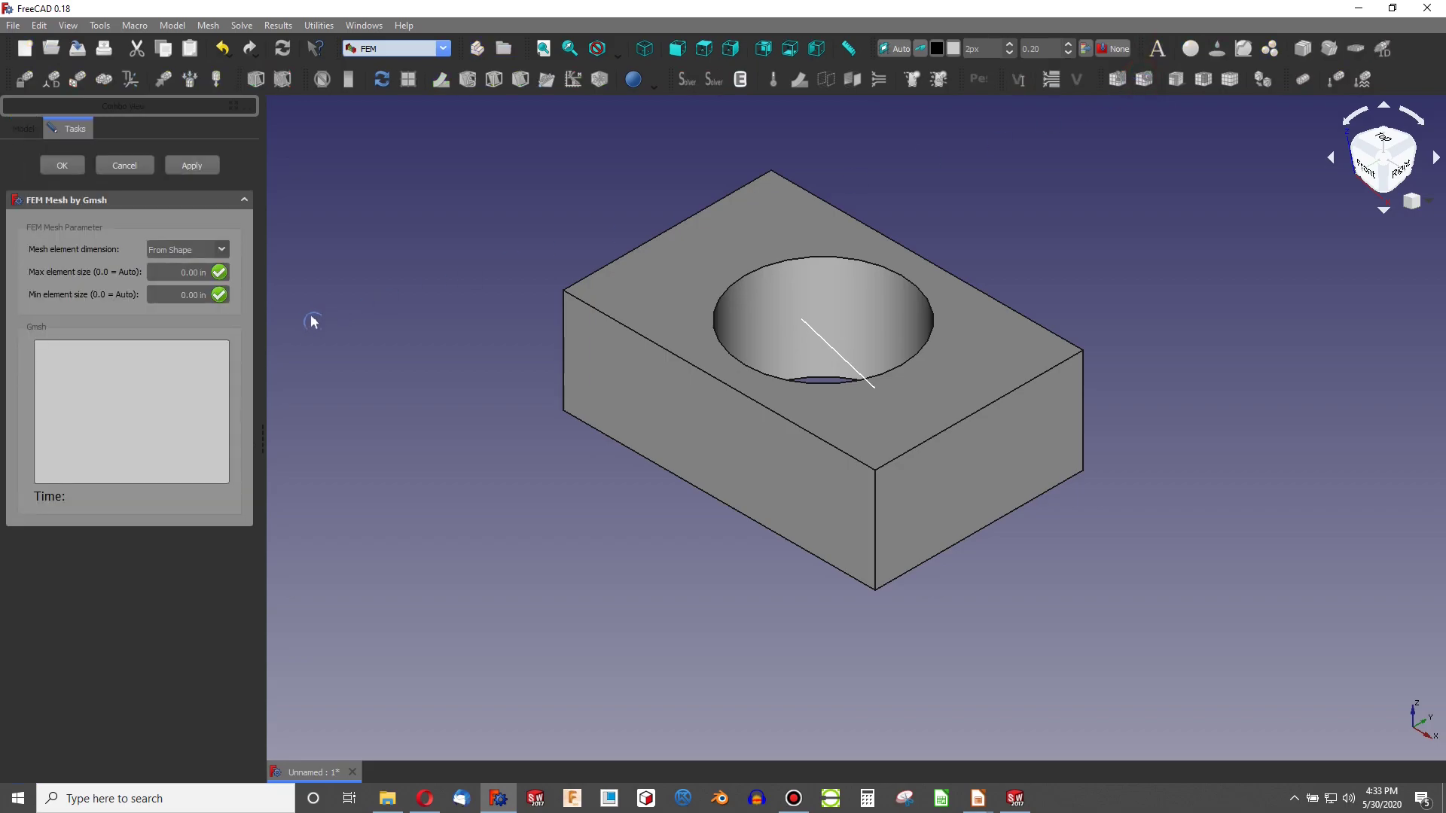
left_click(188, 167)
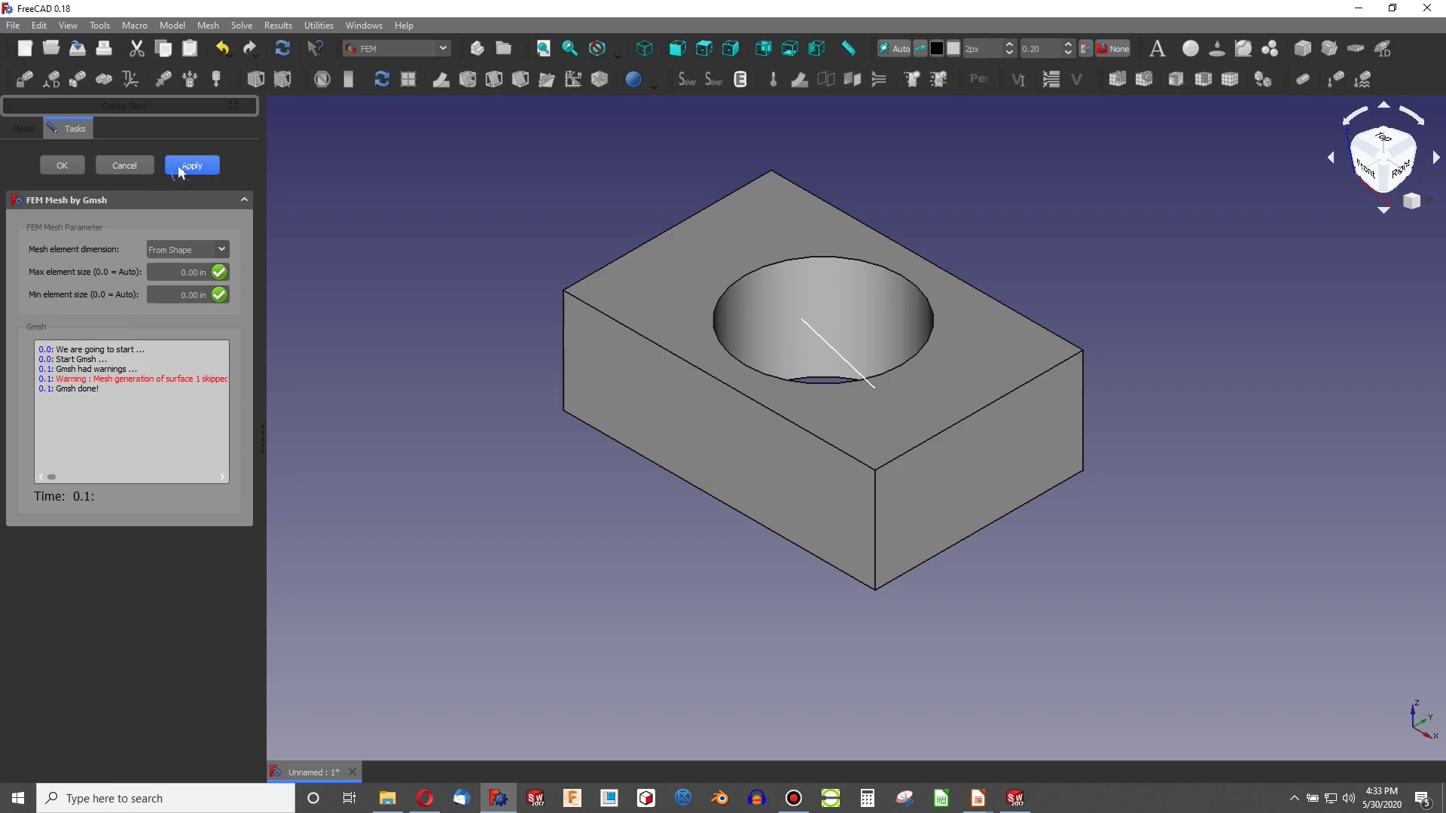
left_click(62, 165)
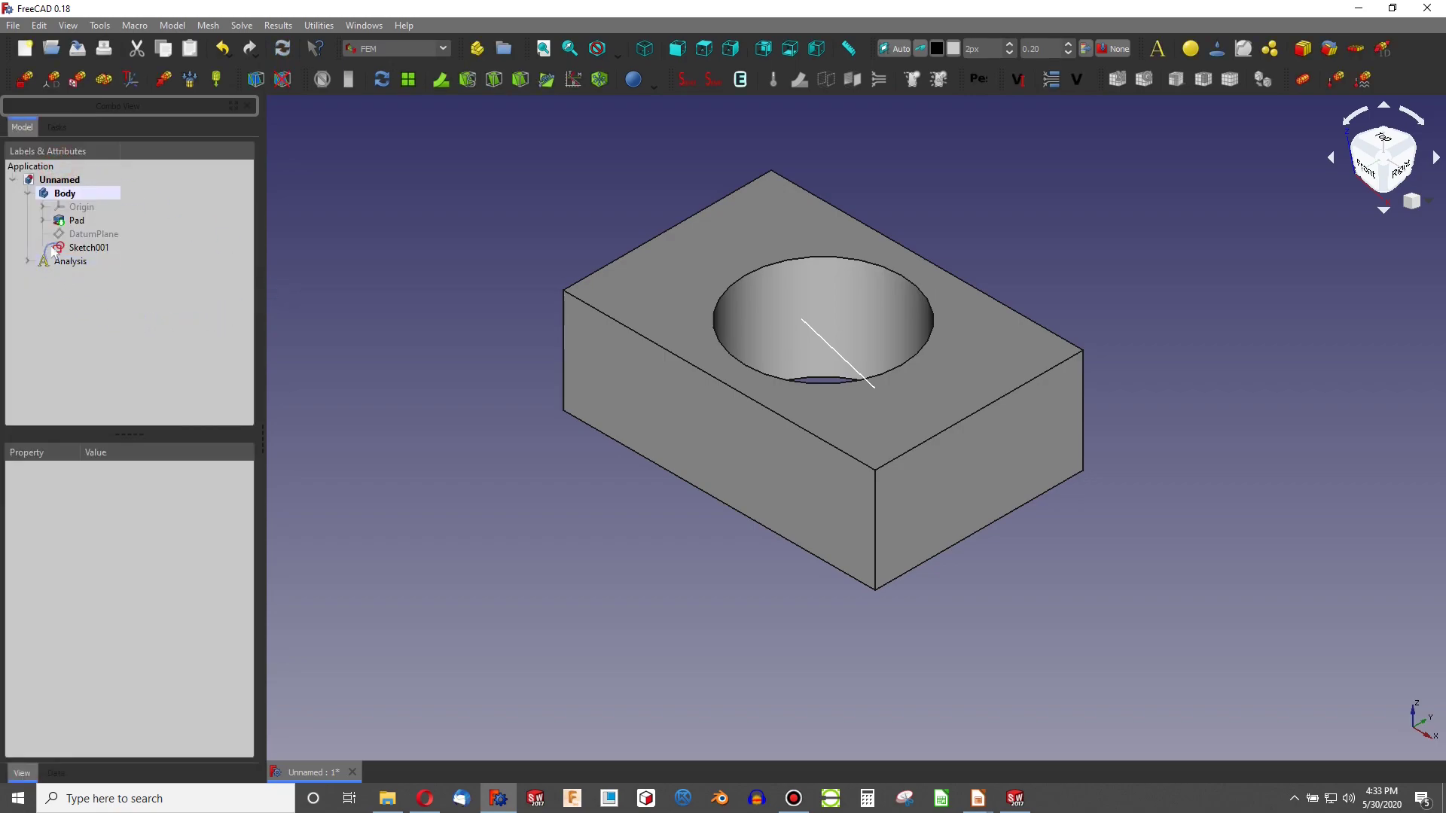
left_click(27, 262)
left_click(85, 289)
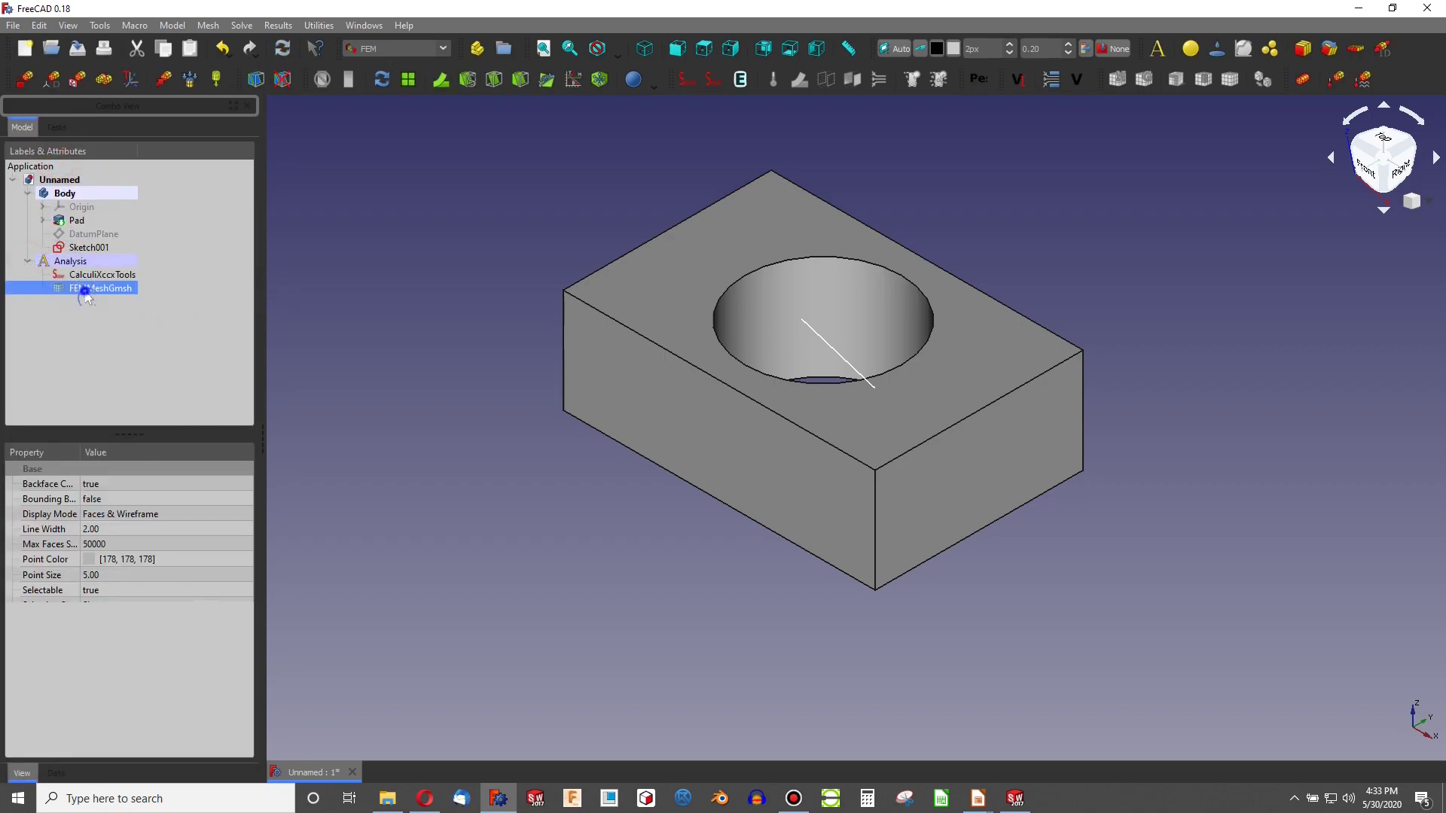
right_click(86, 291)
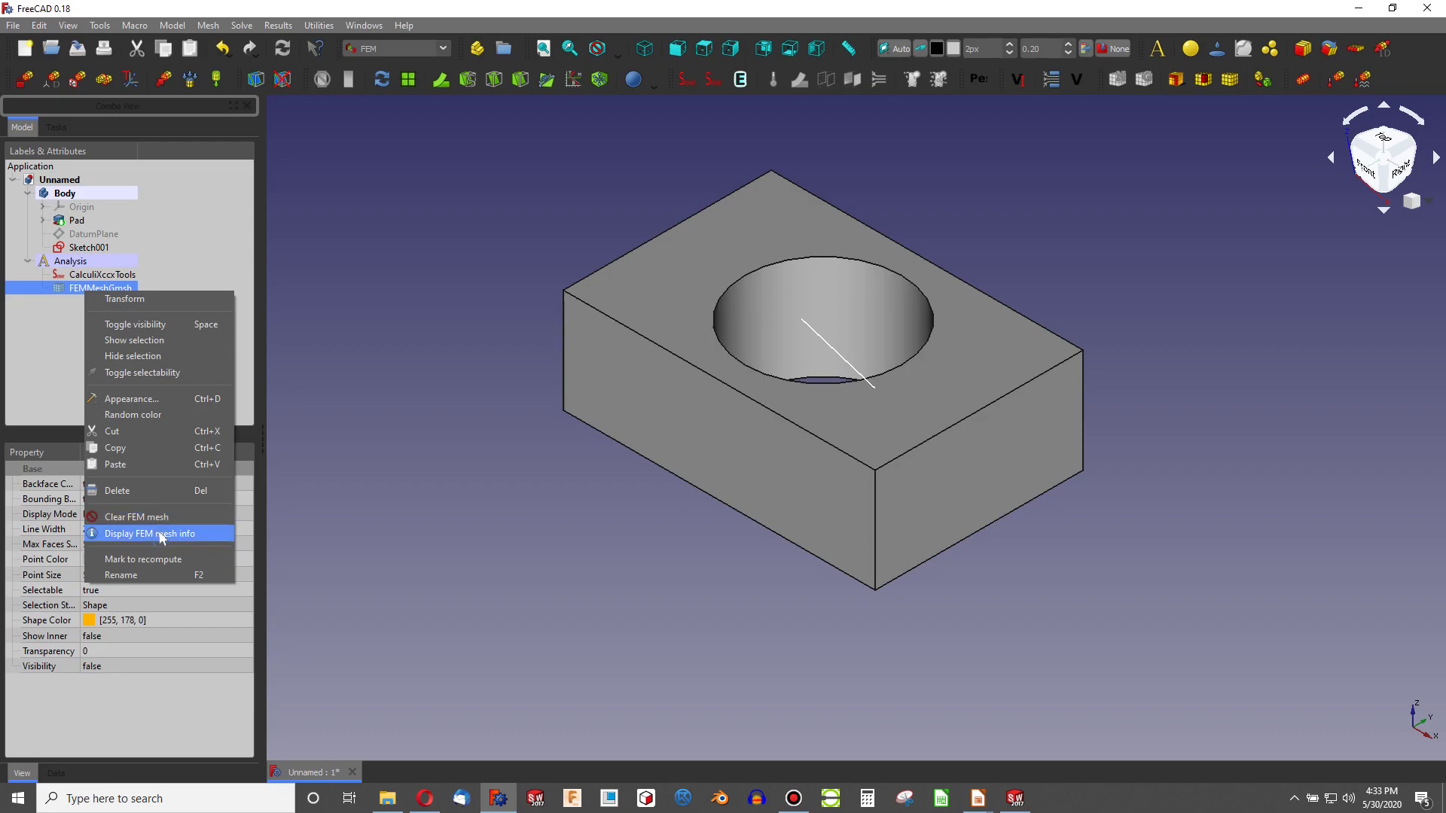
left_click(137, 490)
- Generate a Gmsh mesh from the block's Pad solid
left_click(68, 193)
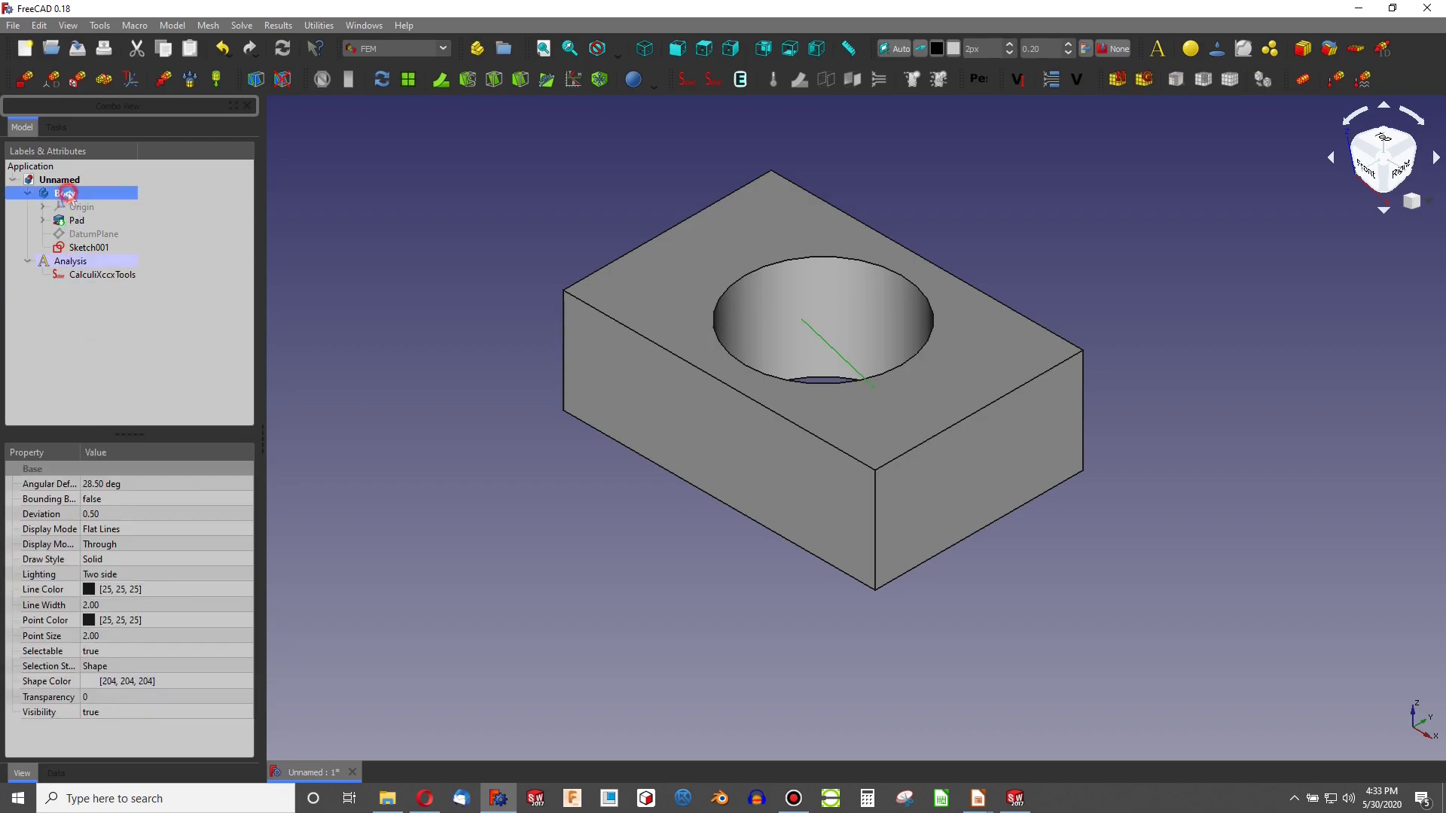
left_click(72, 219)
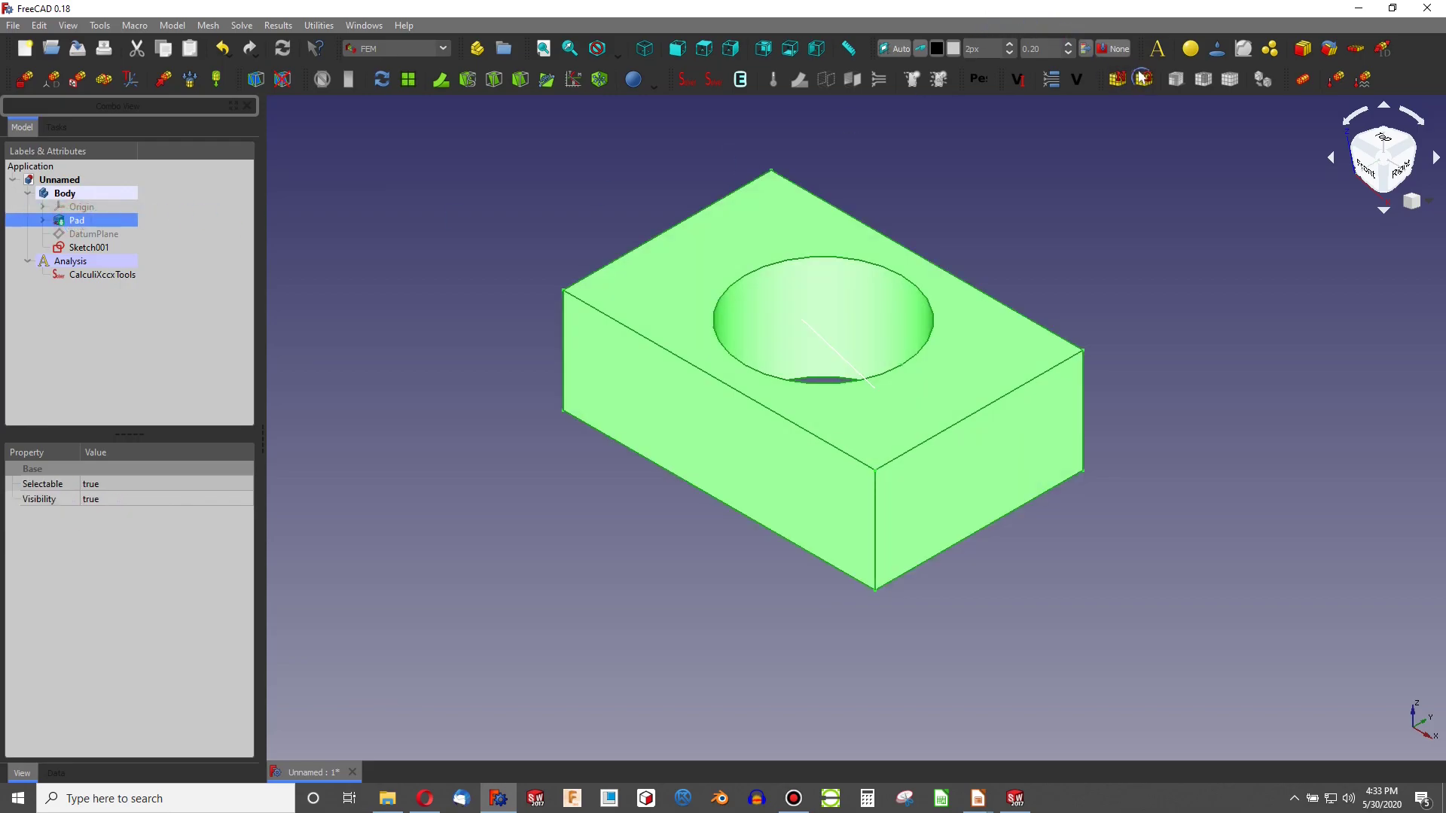
left_click(1144, 80)
left_click(184, 166)
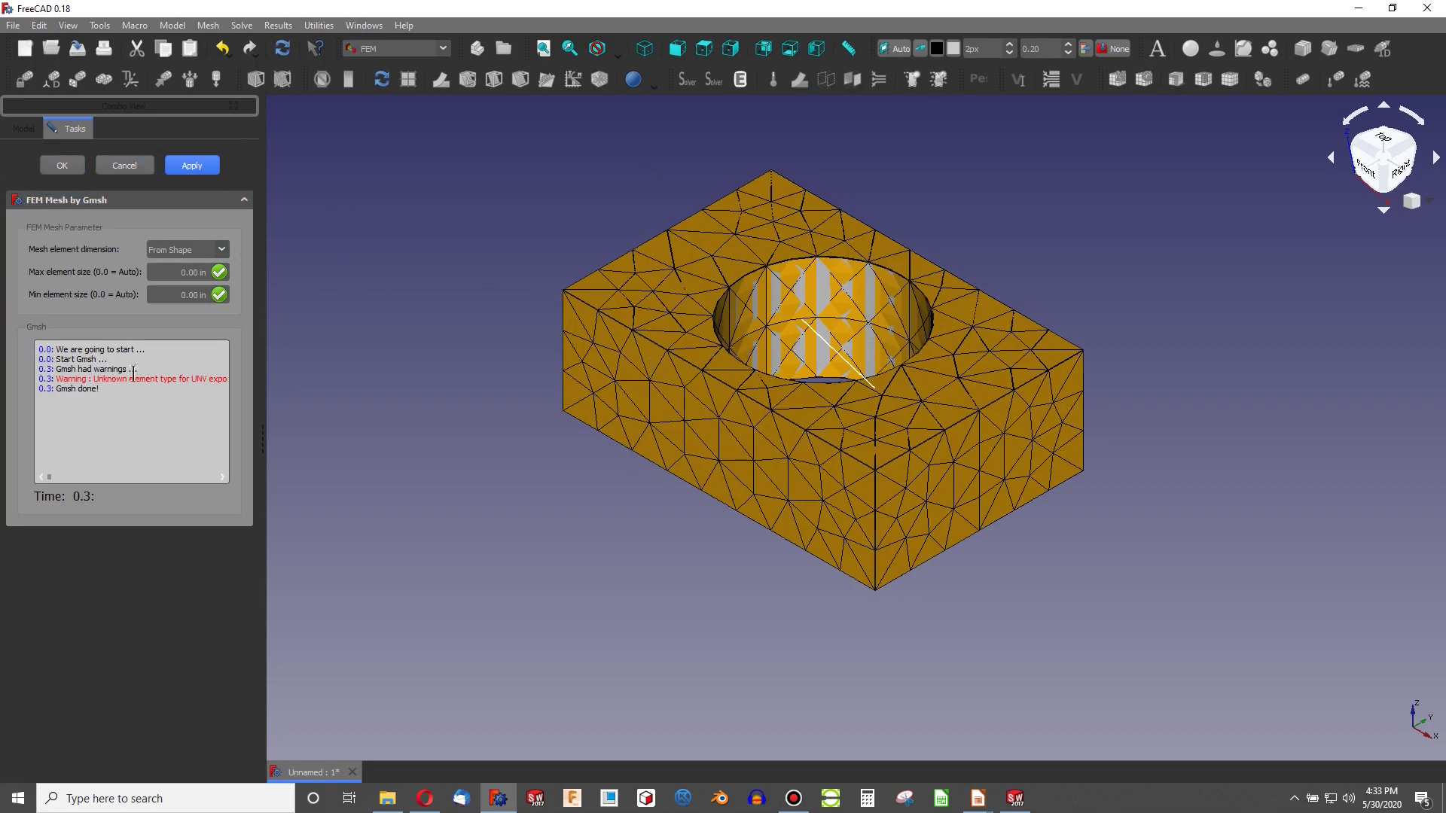
left_click(65, 164)
- Show the FEMMeshGmsh mesh and inspect the meshed block around the hole face
left_click(100, 288)
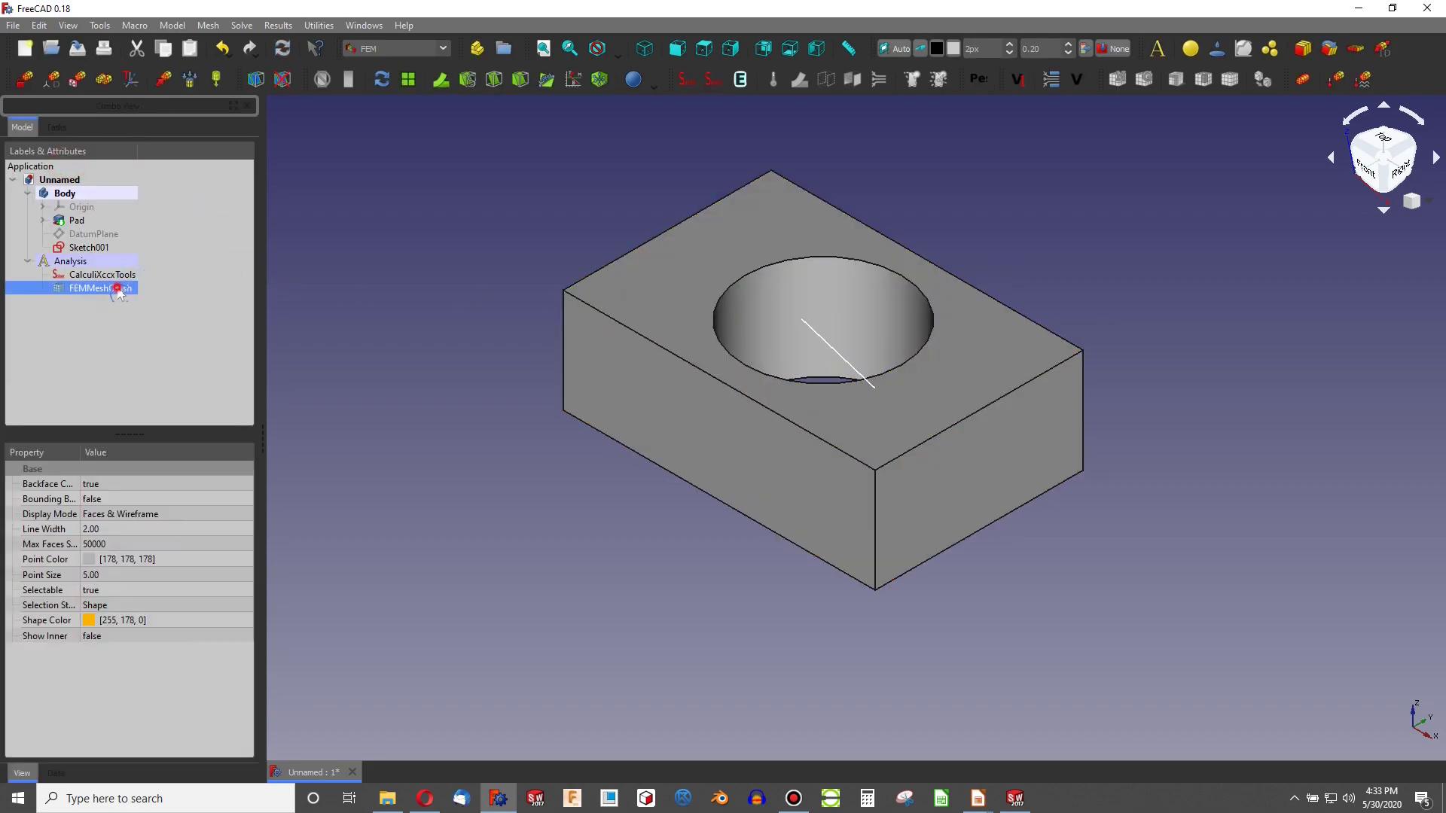
key("space")
scroll(837, 309, "up", 3)
left_click(817, 282)
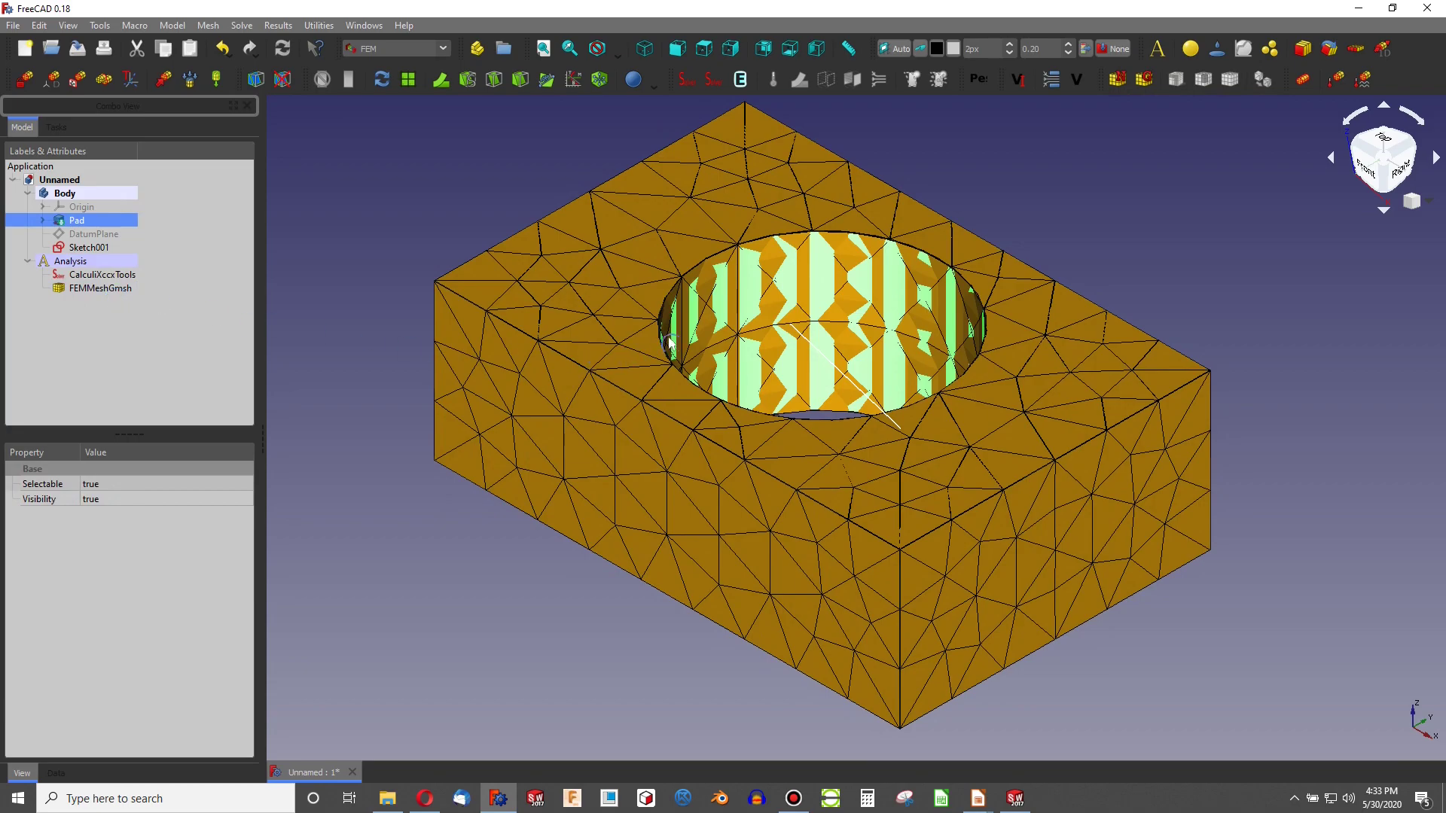
middle_click_drag(659, 409, 665, 358)
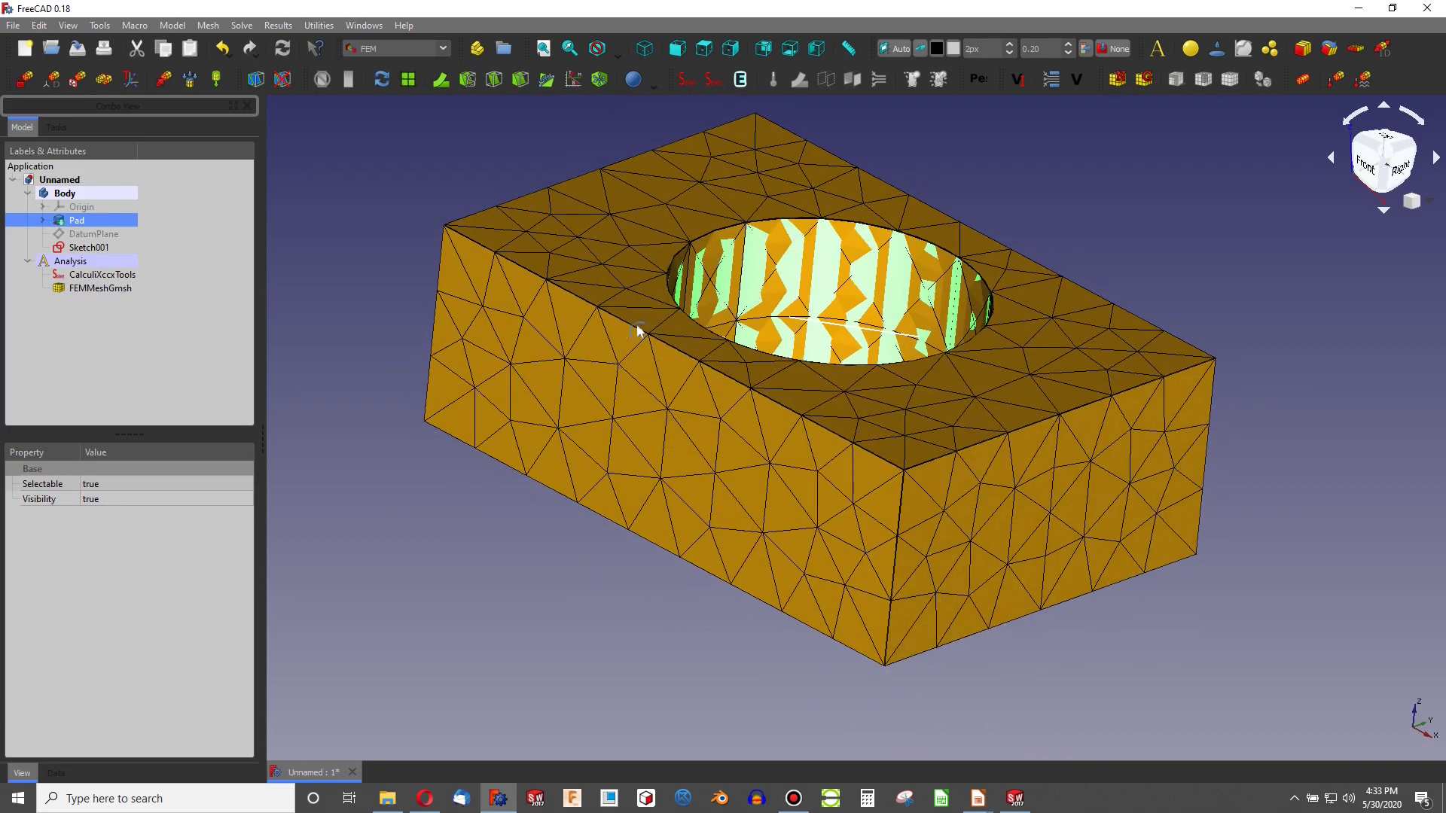
middle_click_drag(475, 295, 494, 348)
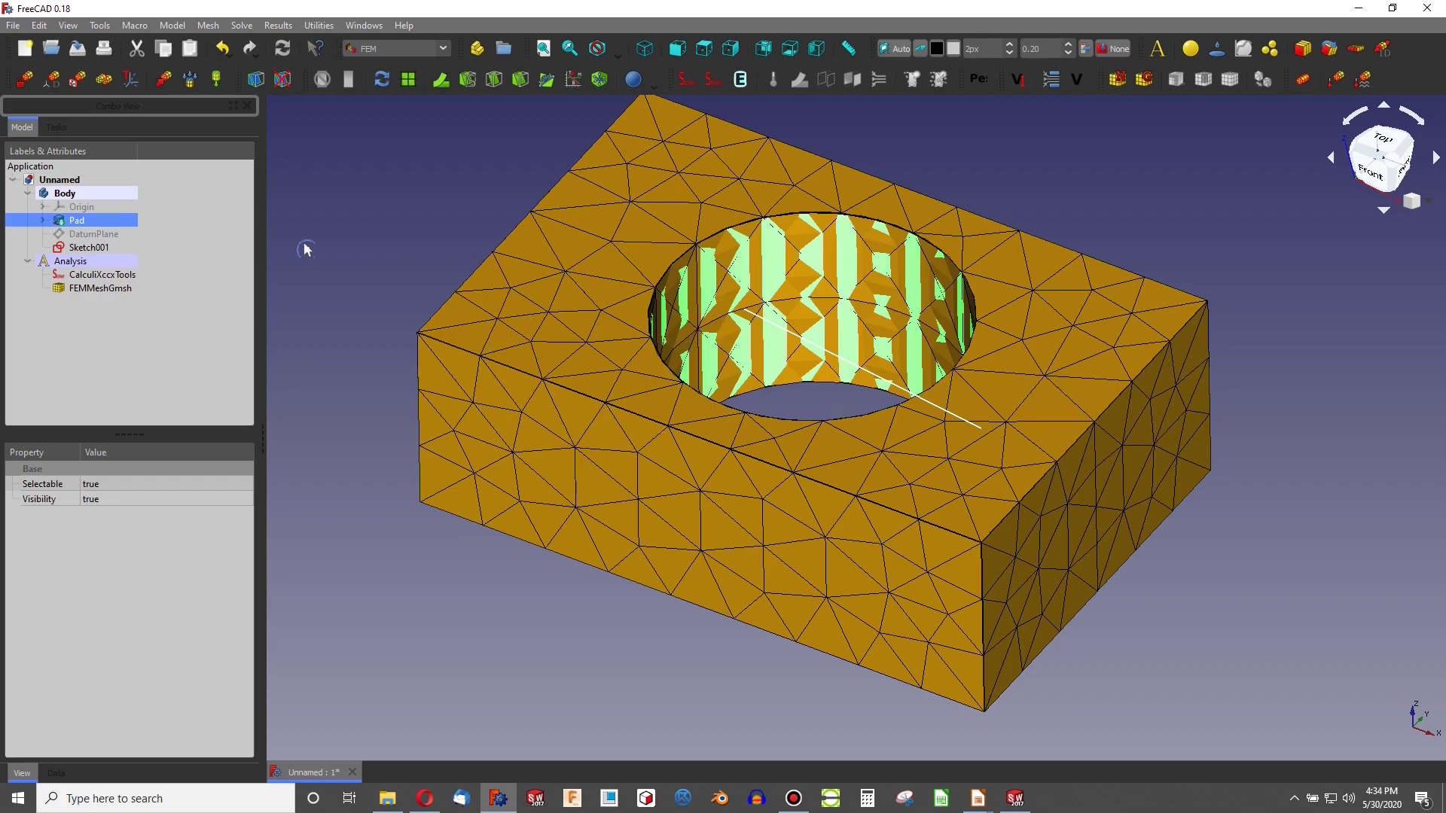
- Reopen the FEMMeshGmsh settings and apply a 50 thou maximum element size
double_click(97, 287)
left_click(162, 272)
type(".05\"")
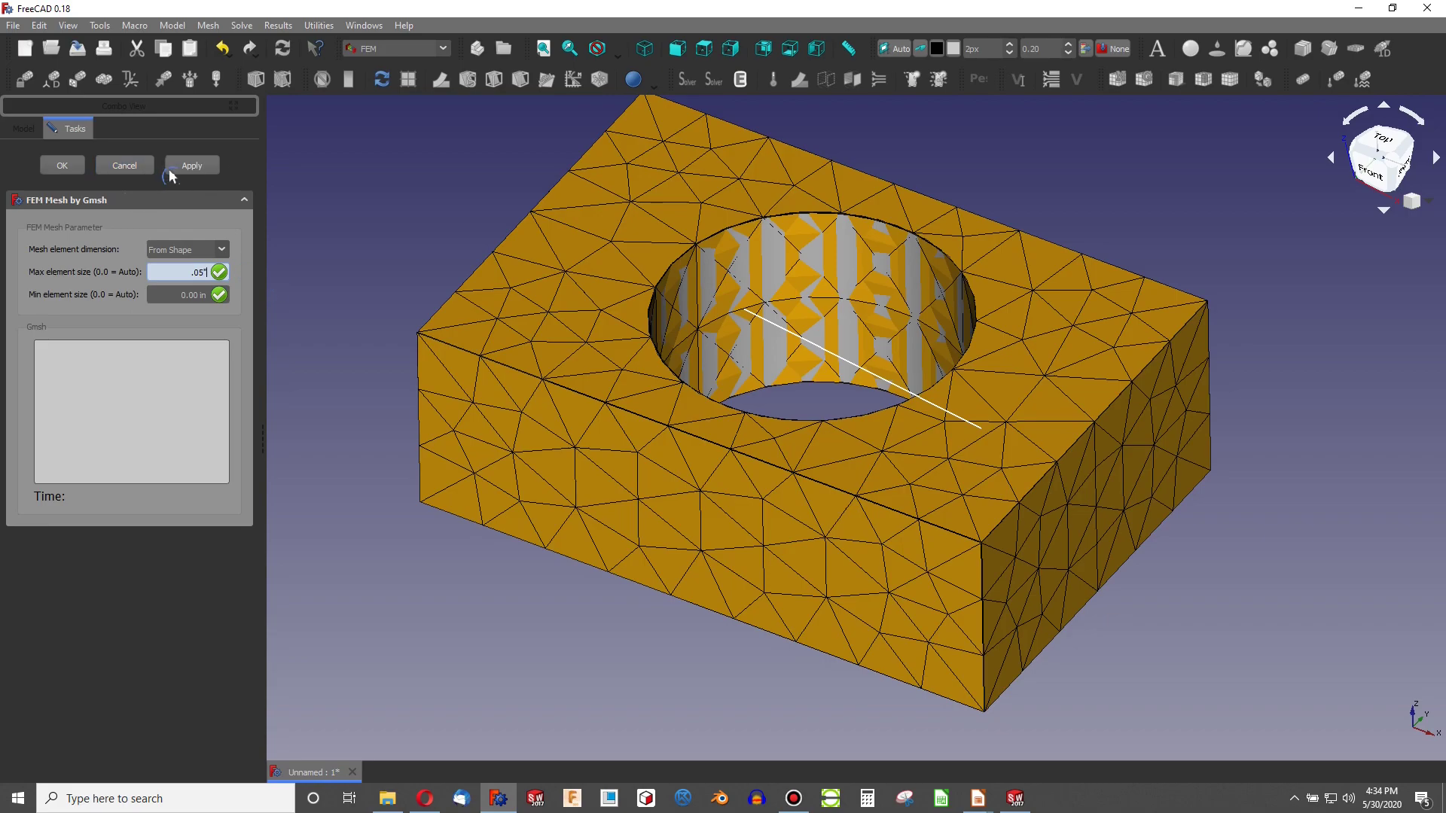
left_click(176, 166)
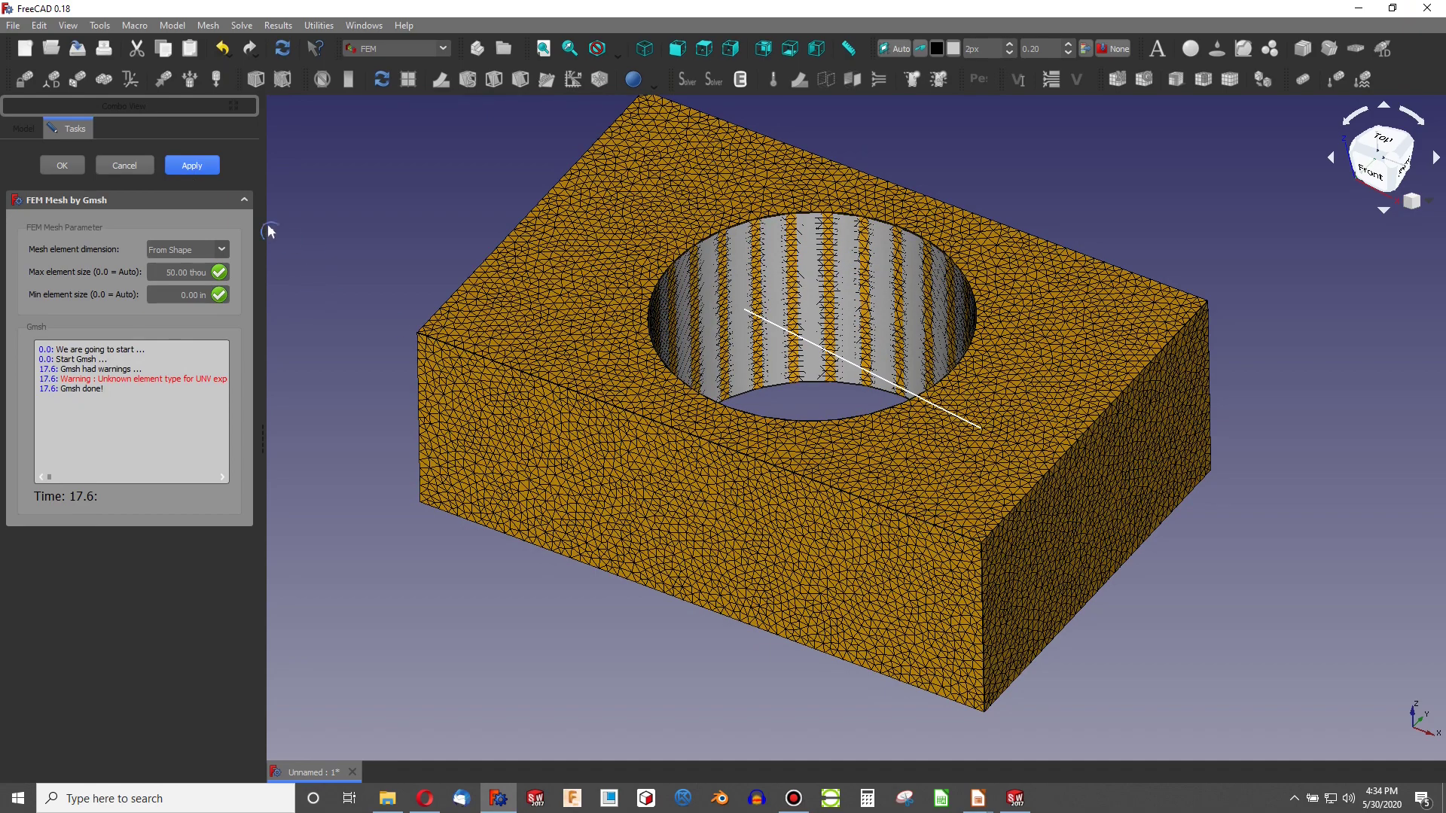
- Close the fine mesh settings and delete the dense FEMMeshGmsh mesh
left_click(62, 165)
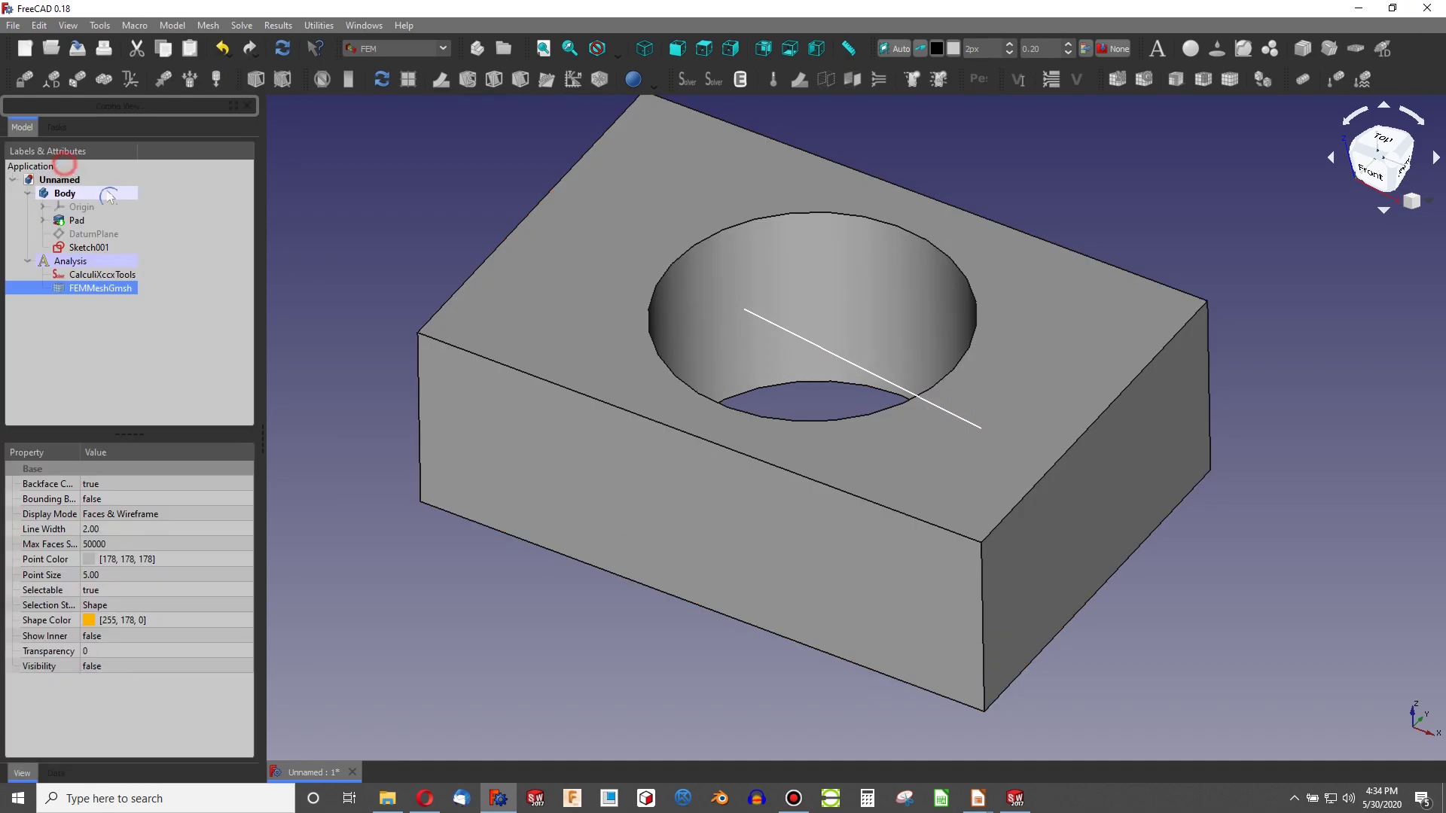
right_click(105, 292)
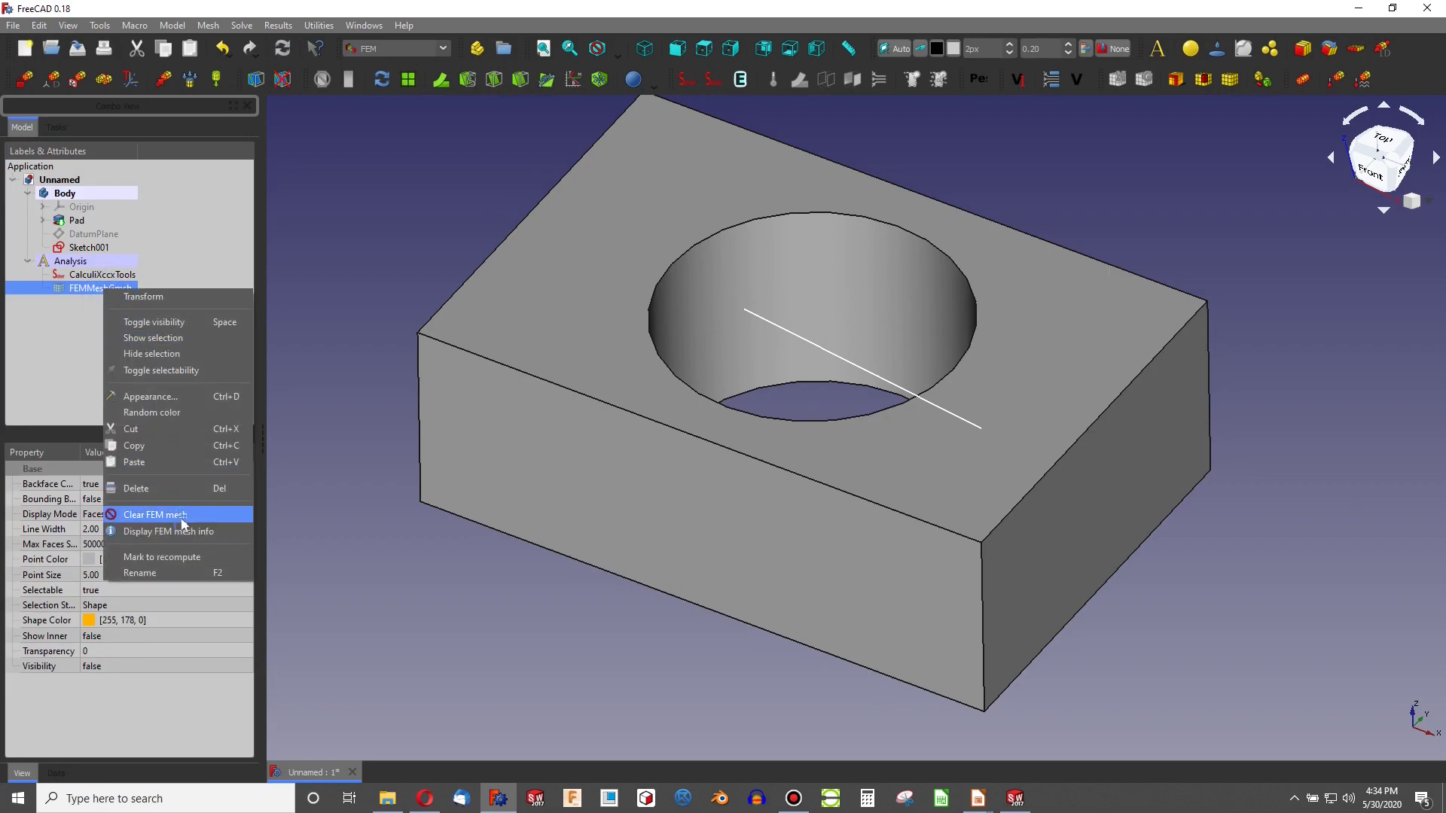
left_click(167, 486)
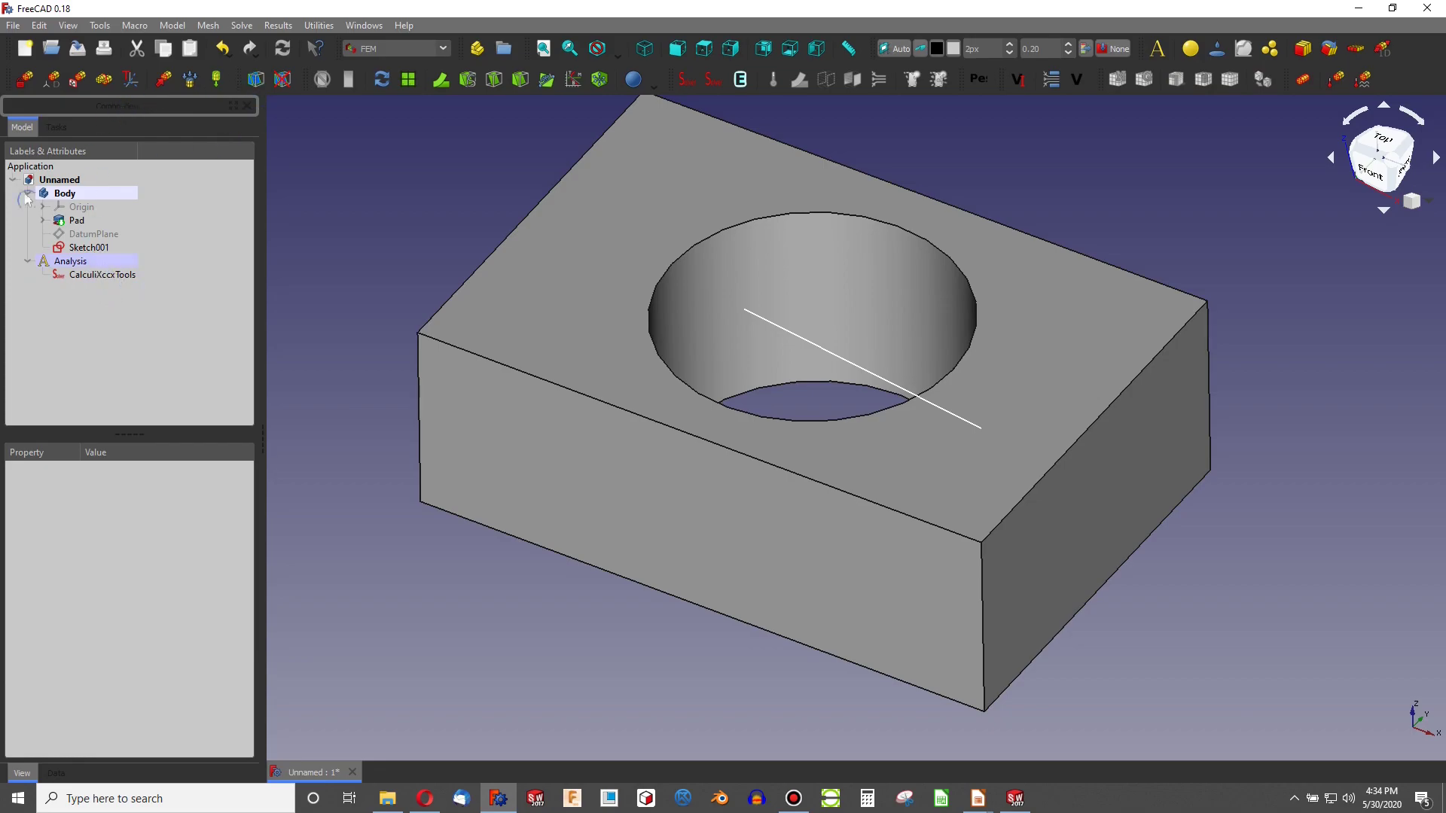
- Generate a new Gmsh mesh of the Pad with default element sizes
left_click(75, 220)
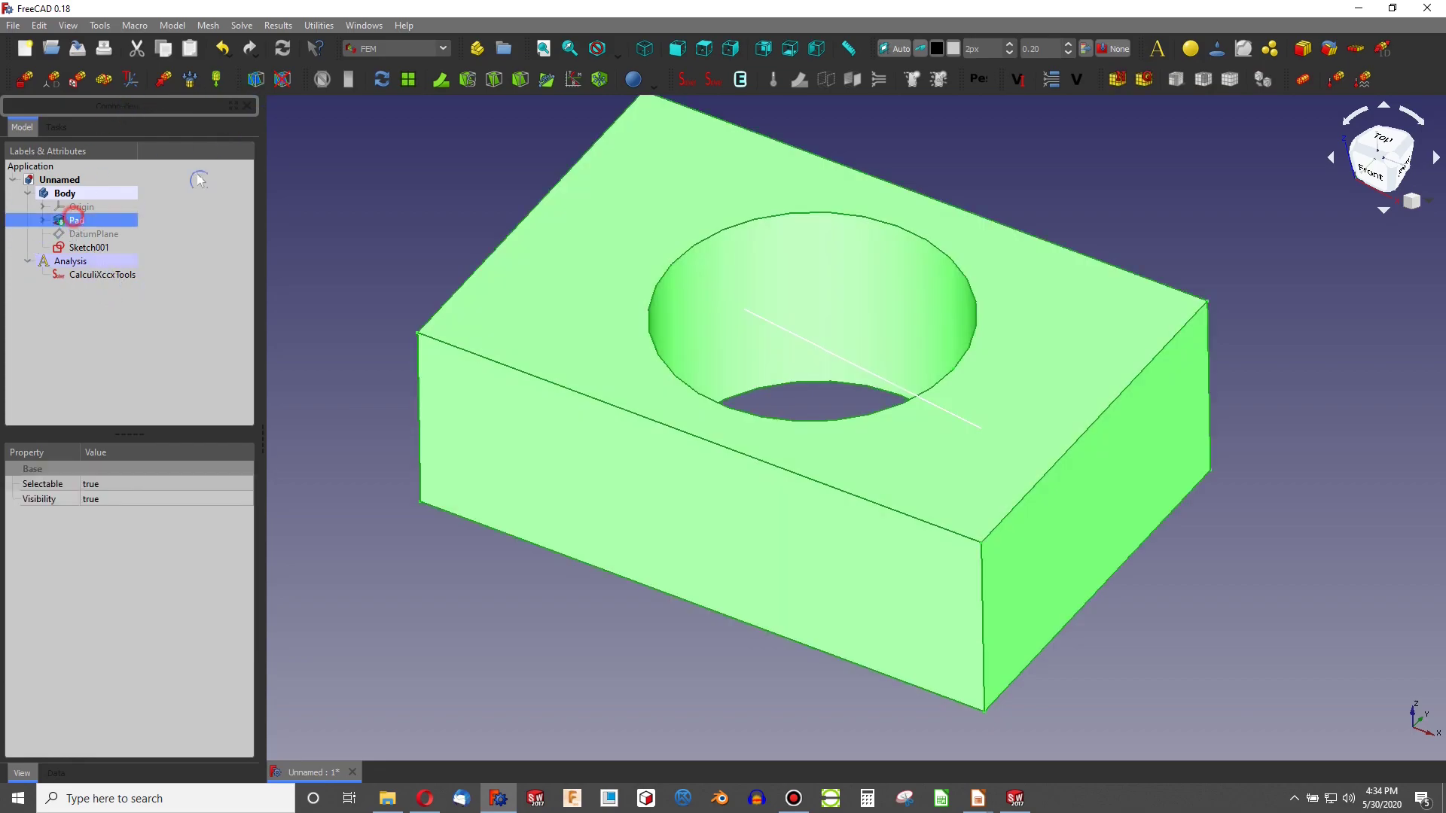
left_click(1144, 80)
left_click(184, 167)
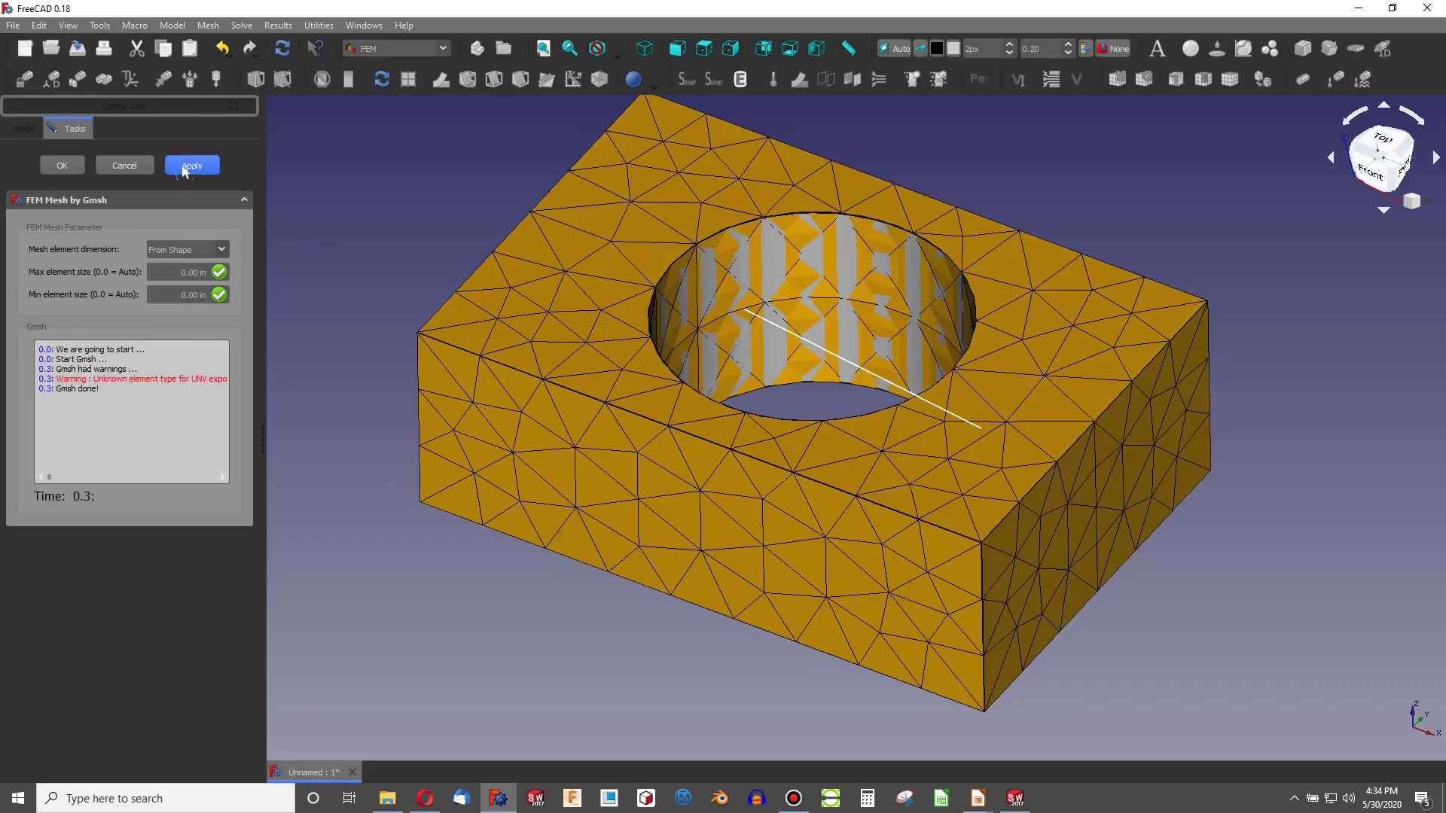
left_click(62, 165)
- Toggle the new FEMMeshGmsh mesh's visibility so it is hidden
left_click(76, 277)
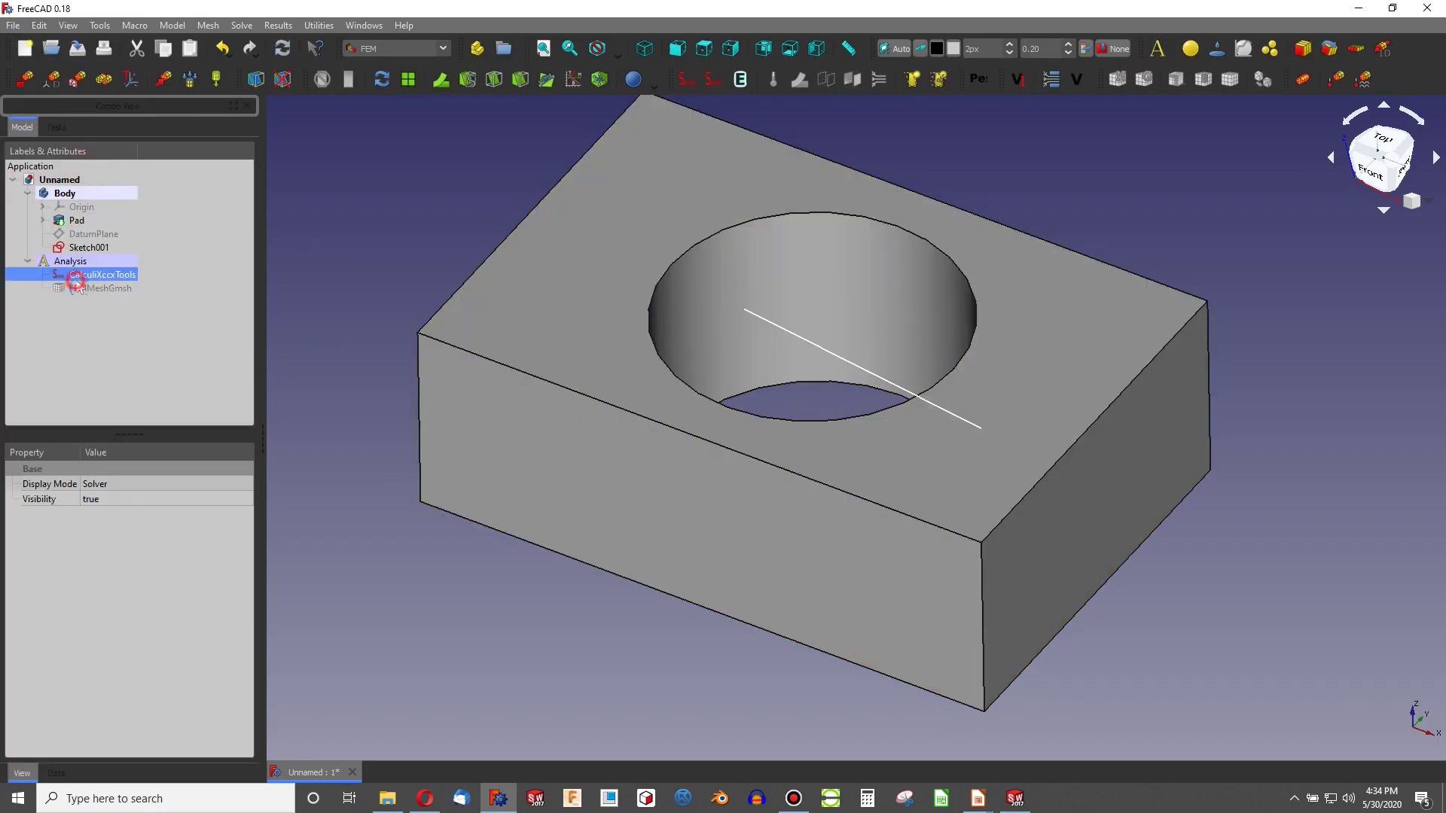
left_click(77, 287)
key("space")
key("space")
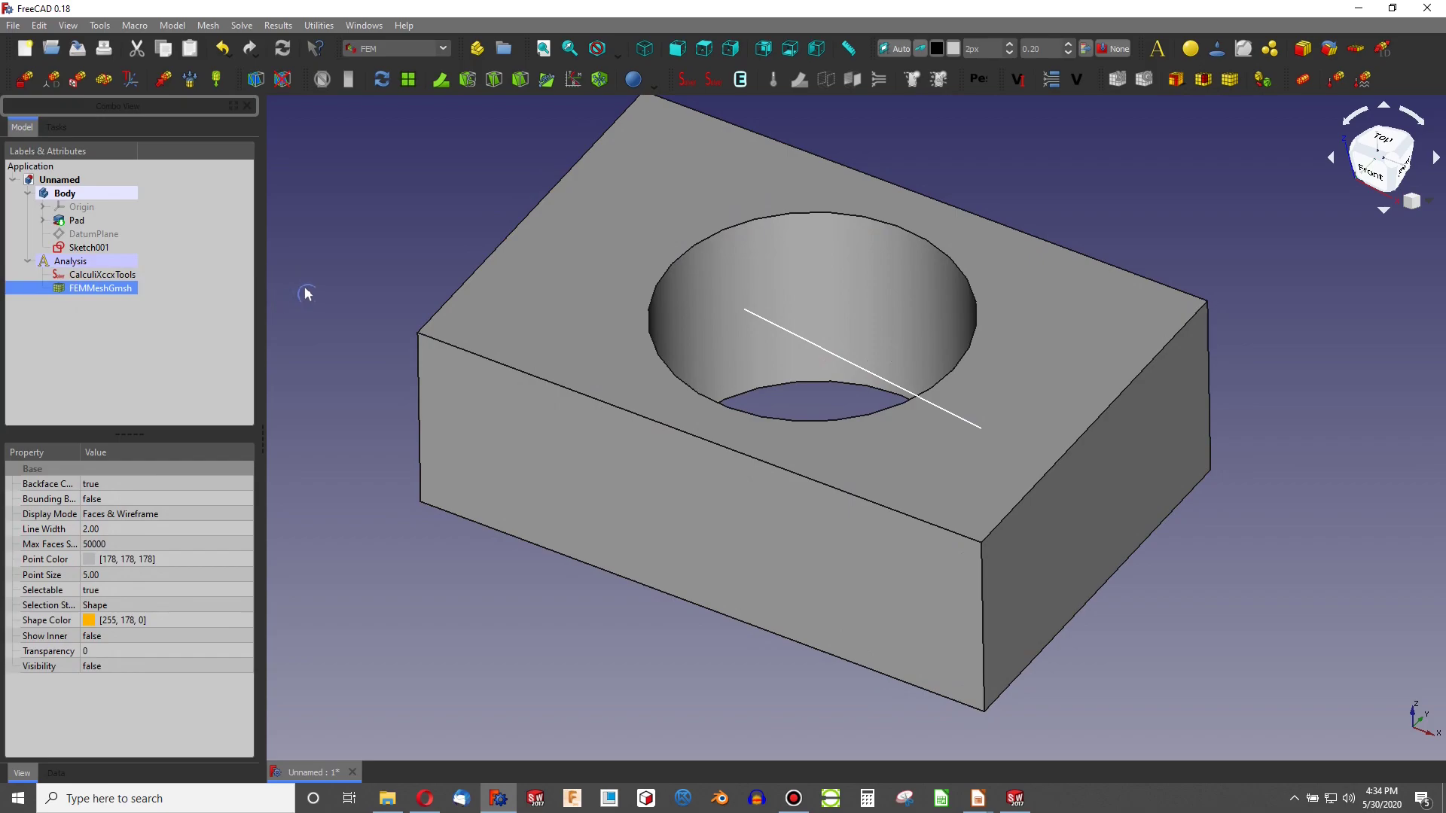
left_click(420, 229)
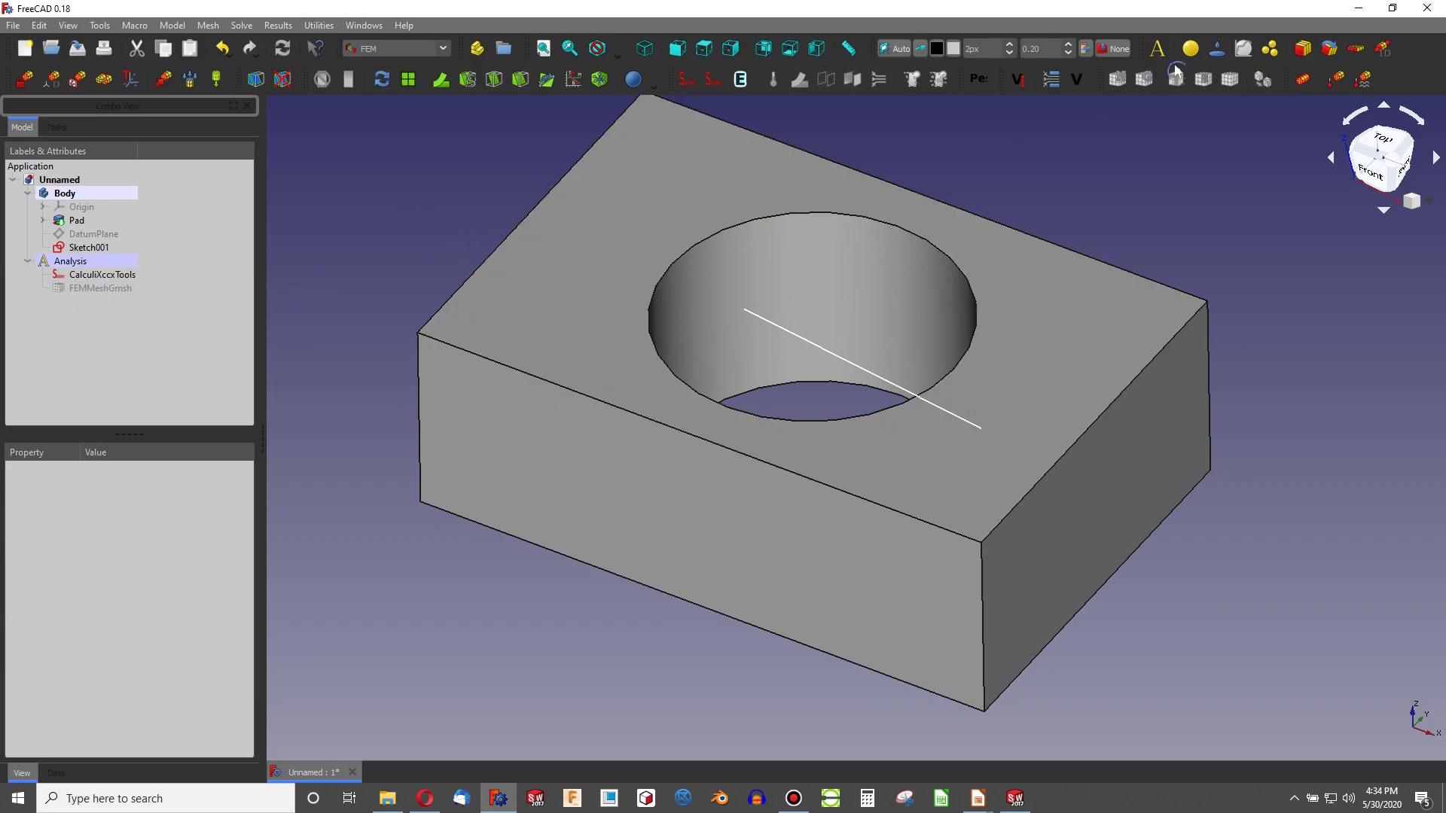
left_click(103, 289)
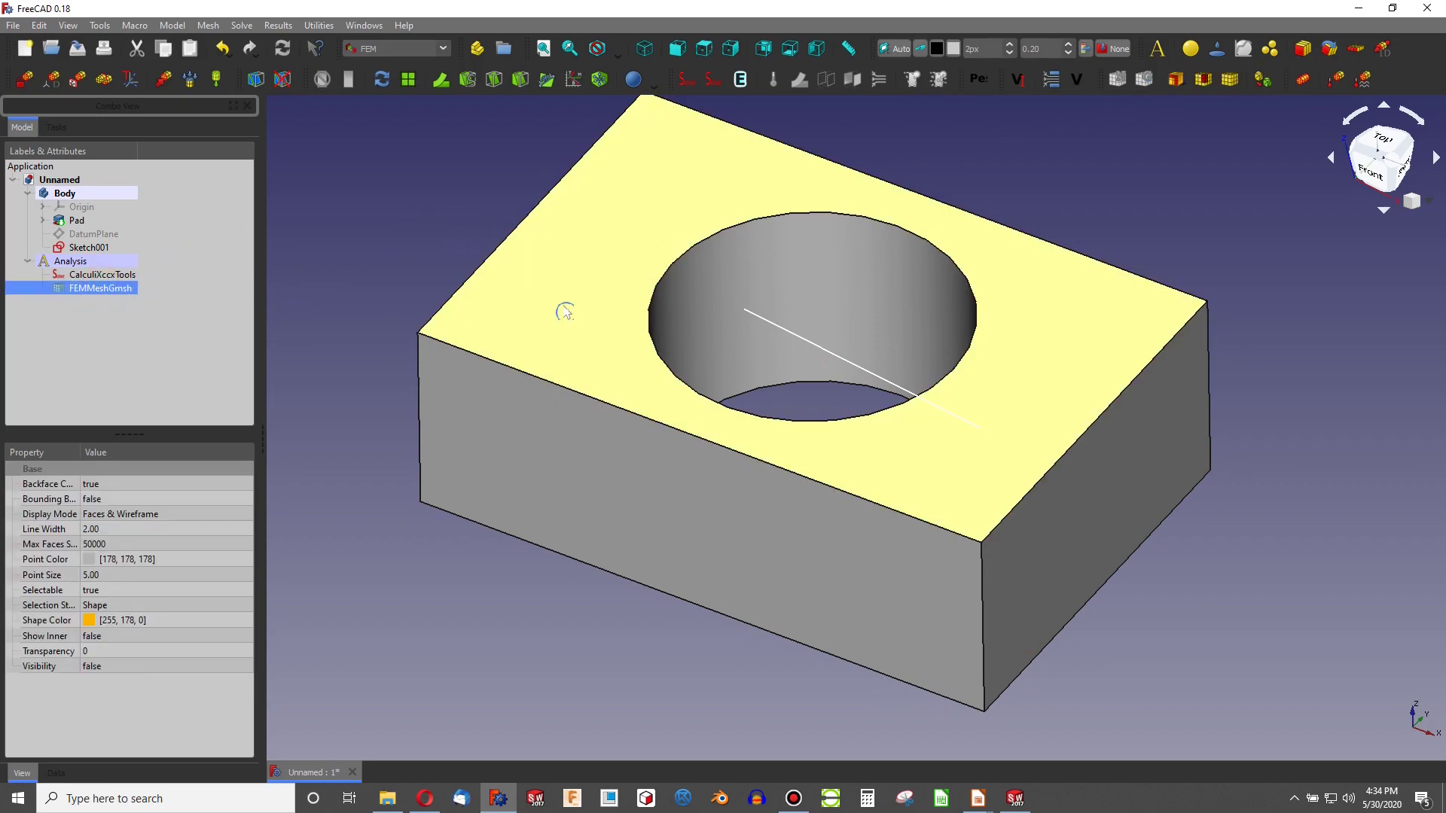
left_click(1203, 79)
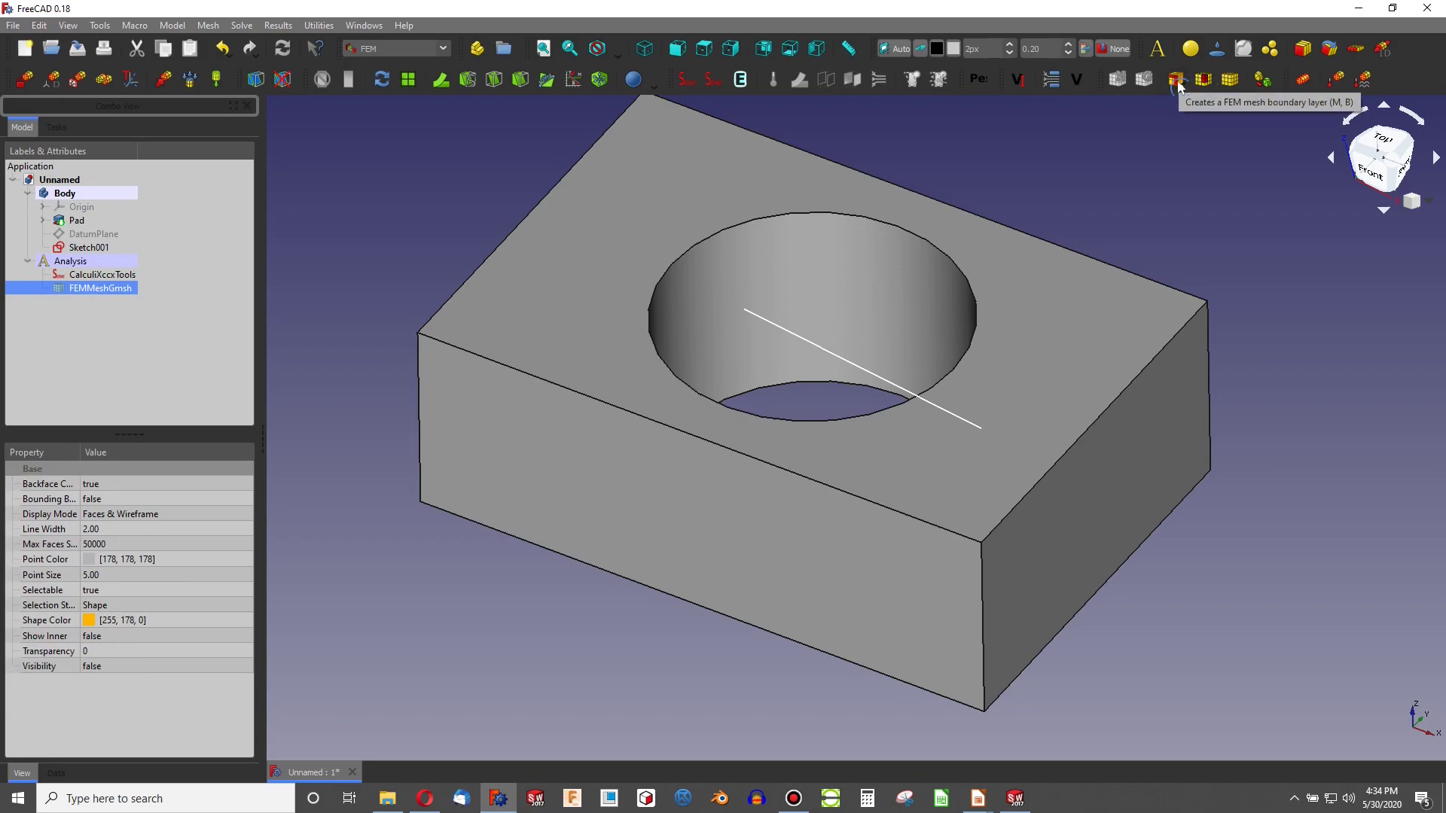
- Add a mesh region on the hole face Pad:Face5 with a 0.05 in maximum element size
left_click(1180, 85)
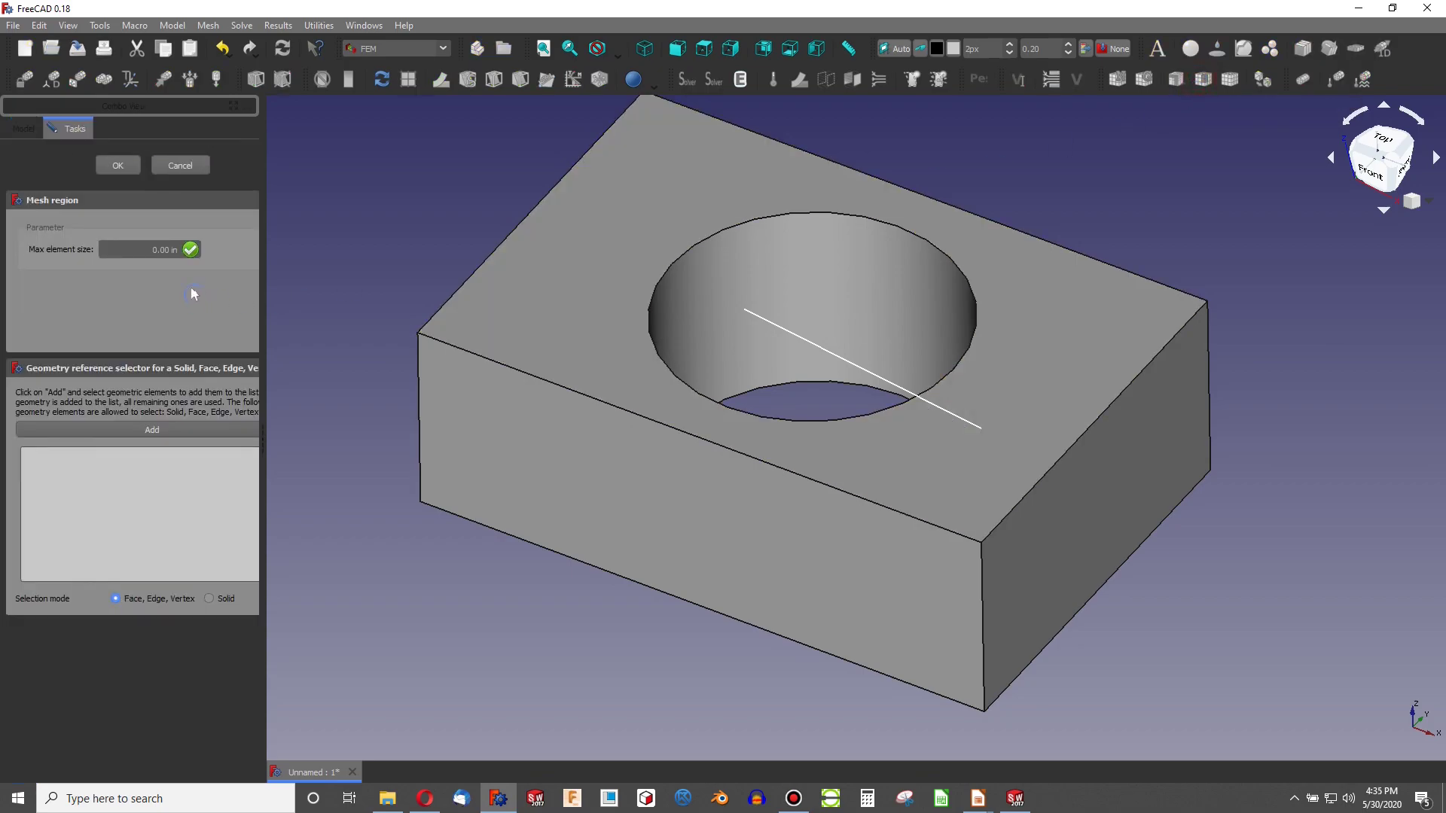
left_click(177, 429)
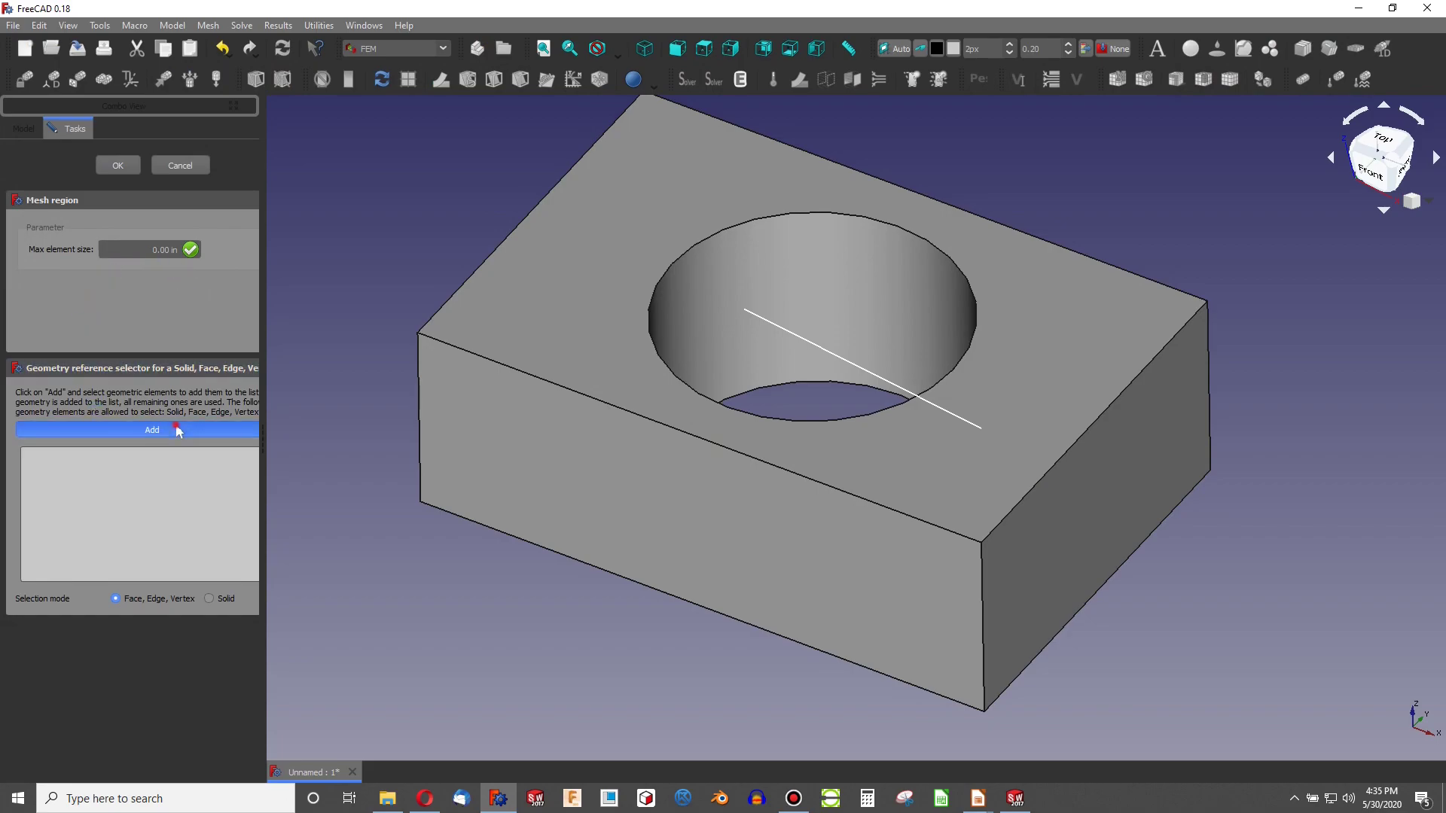
left_click(716, 270)
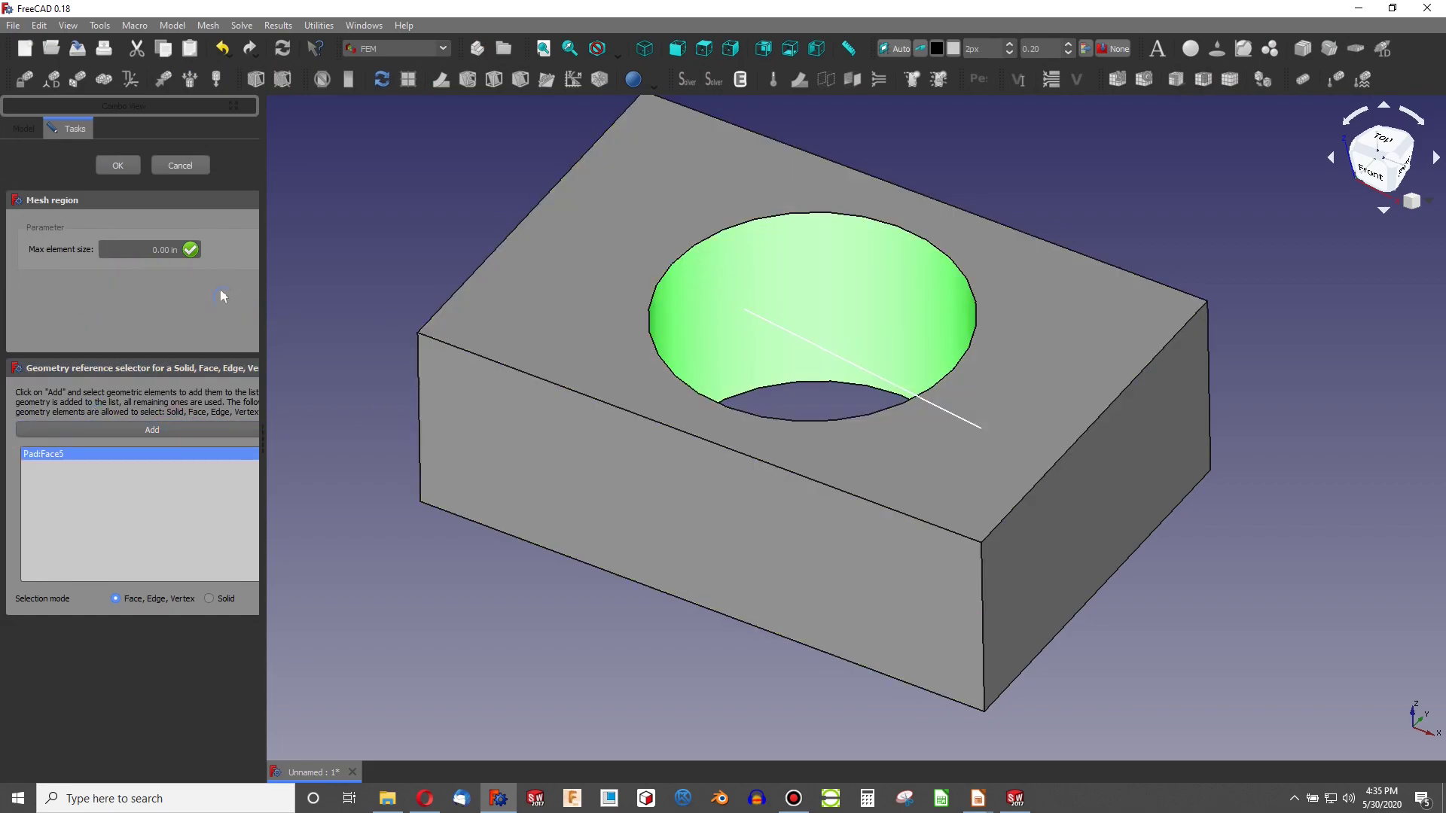
left_click_drag(143, 248, 217, 260)
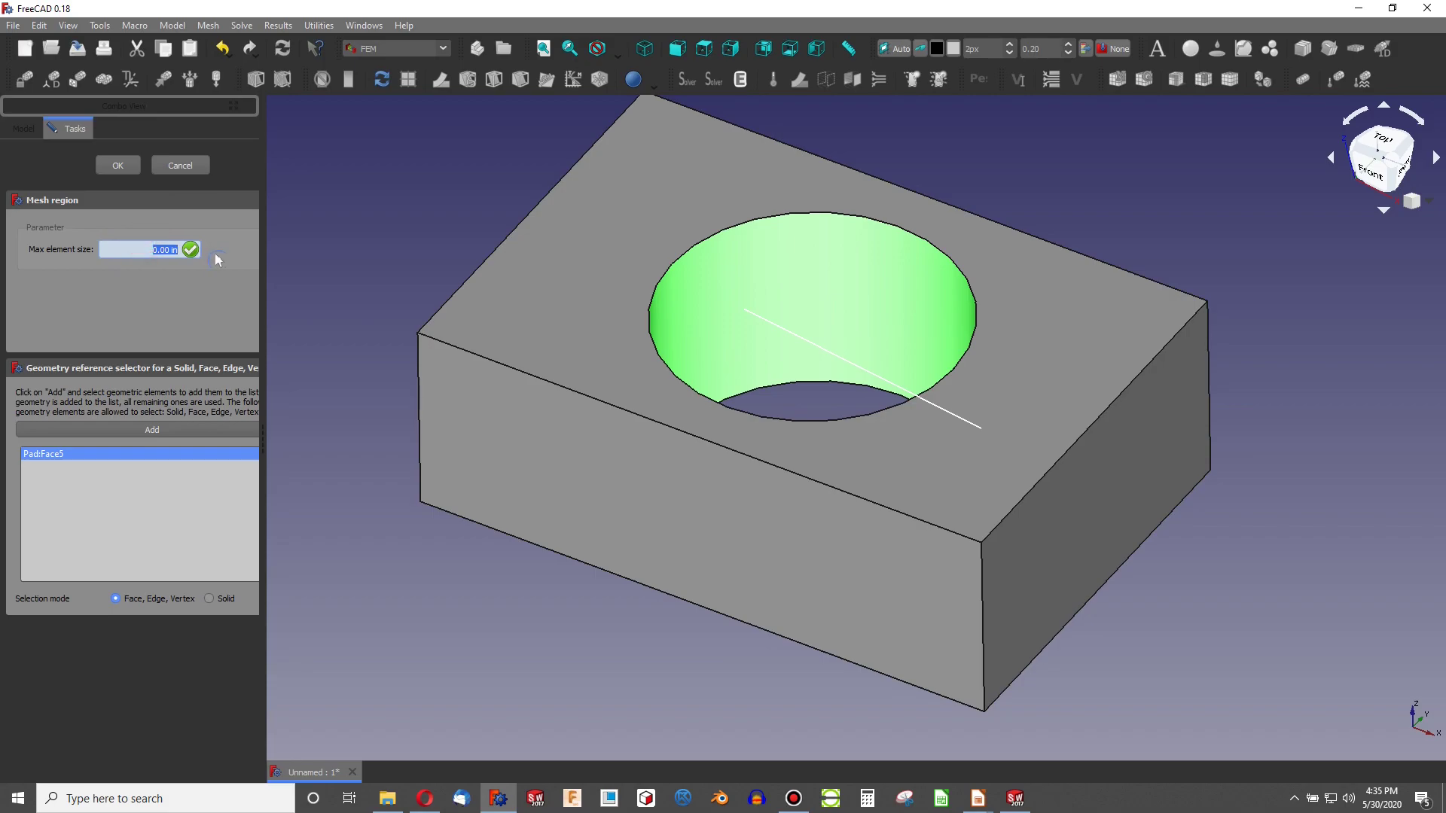
type(".050\"")
left_click(176, 169)
left_click(138, 170)
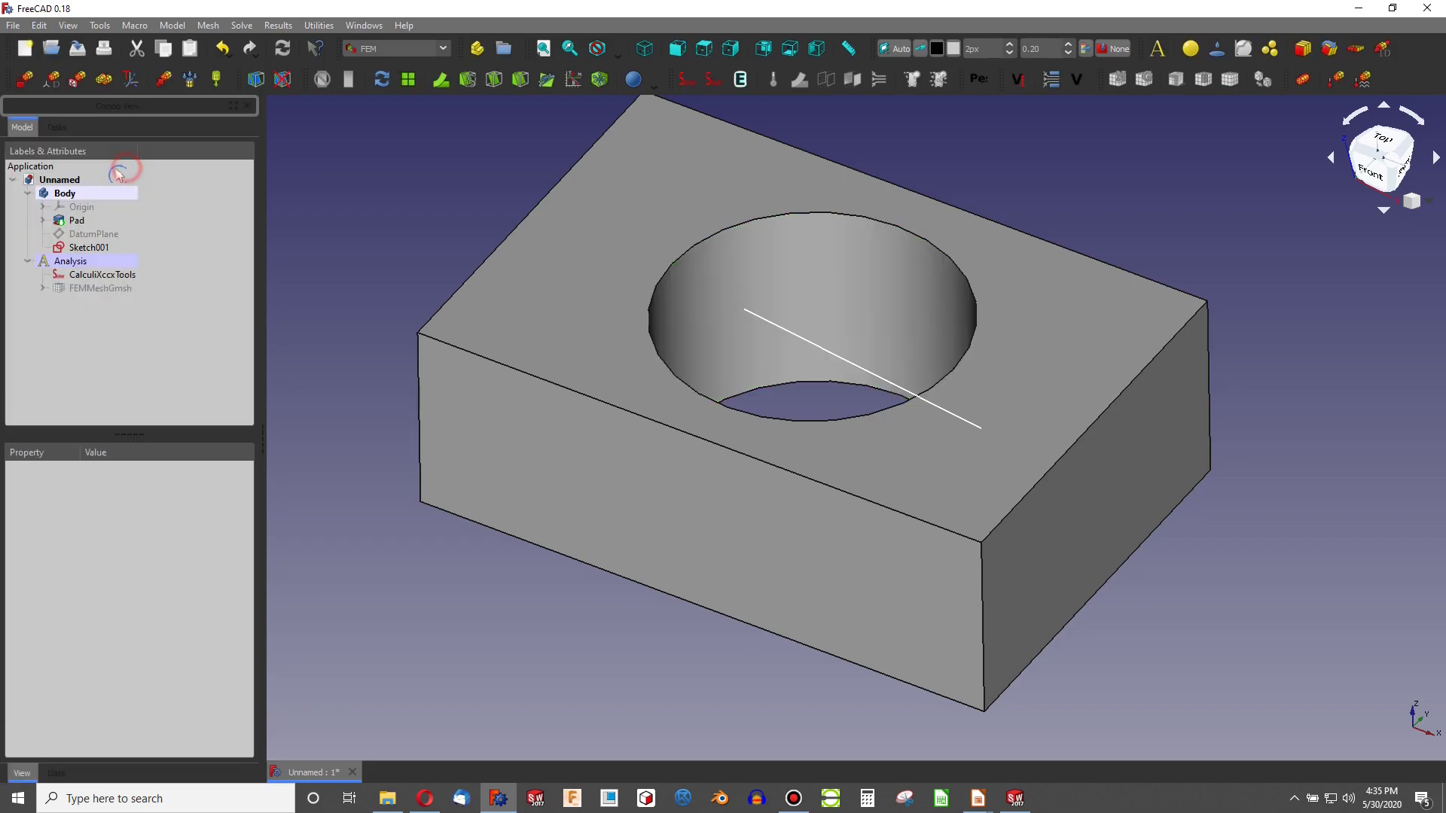
left_click(43, 287)
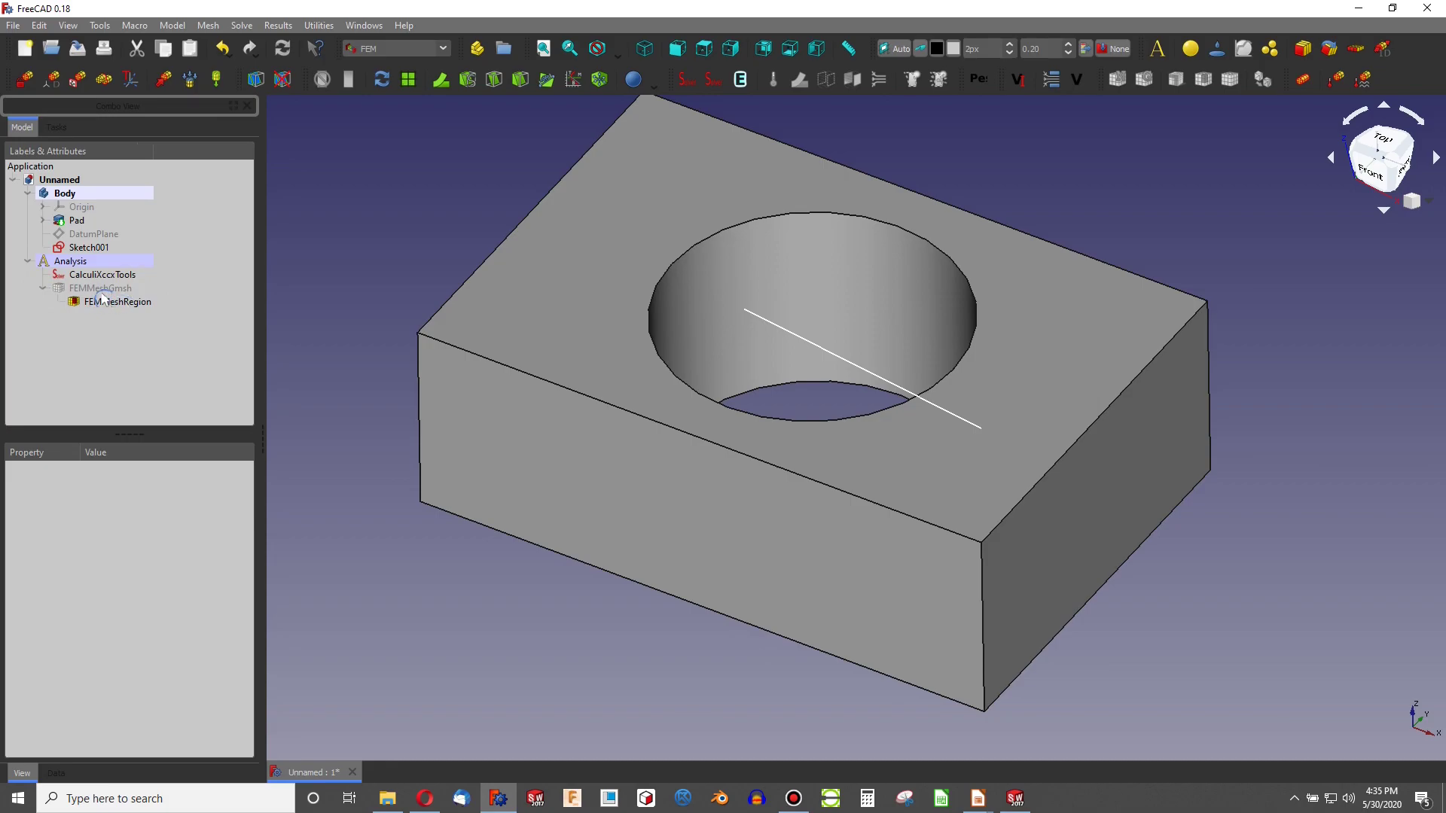
- Remesh FEMMeshGmsh with the hole region applied and display the refined mesh
left_click(100, 289)
key("space")
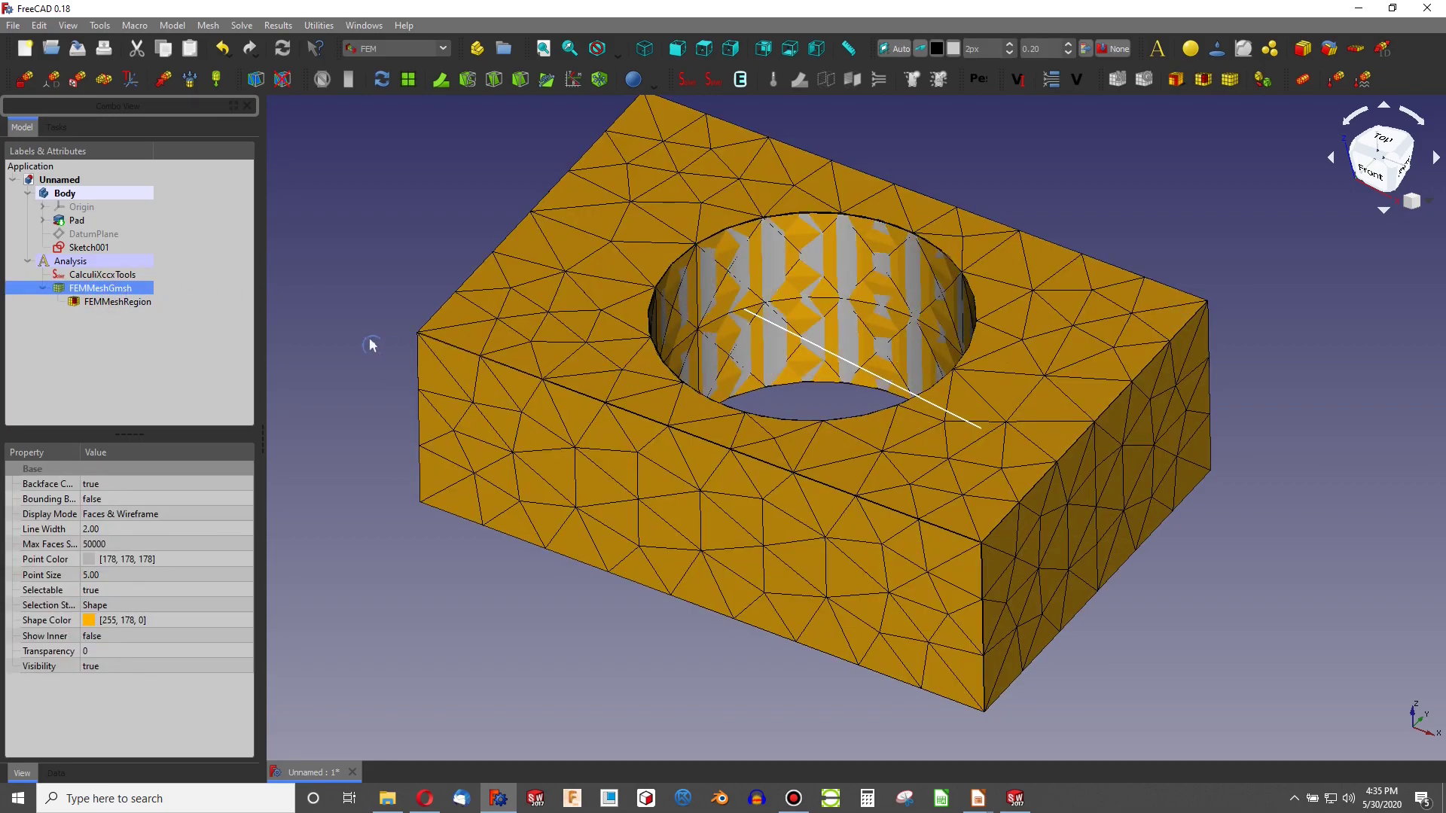
double_click(110, 289)
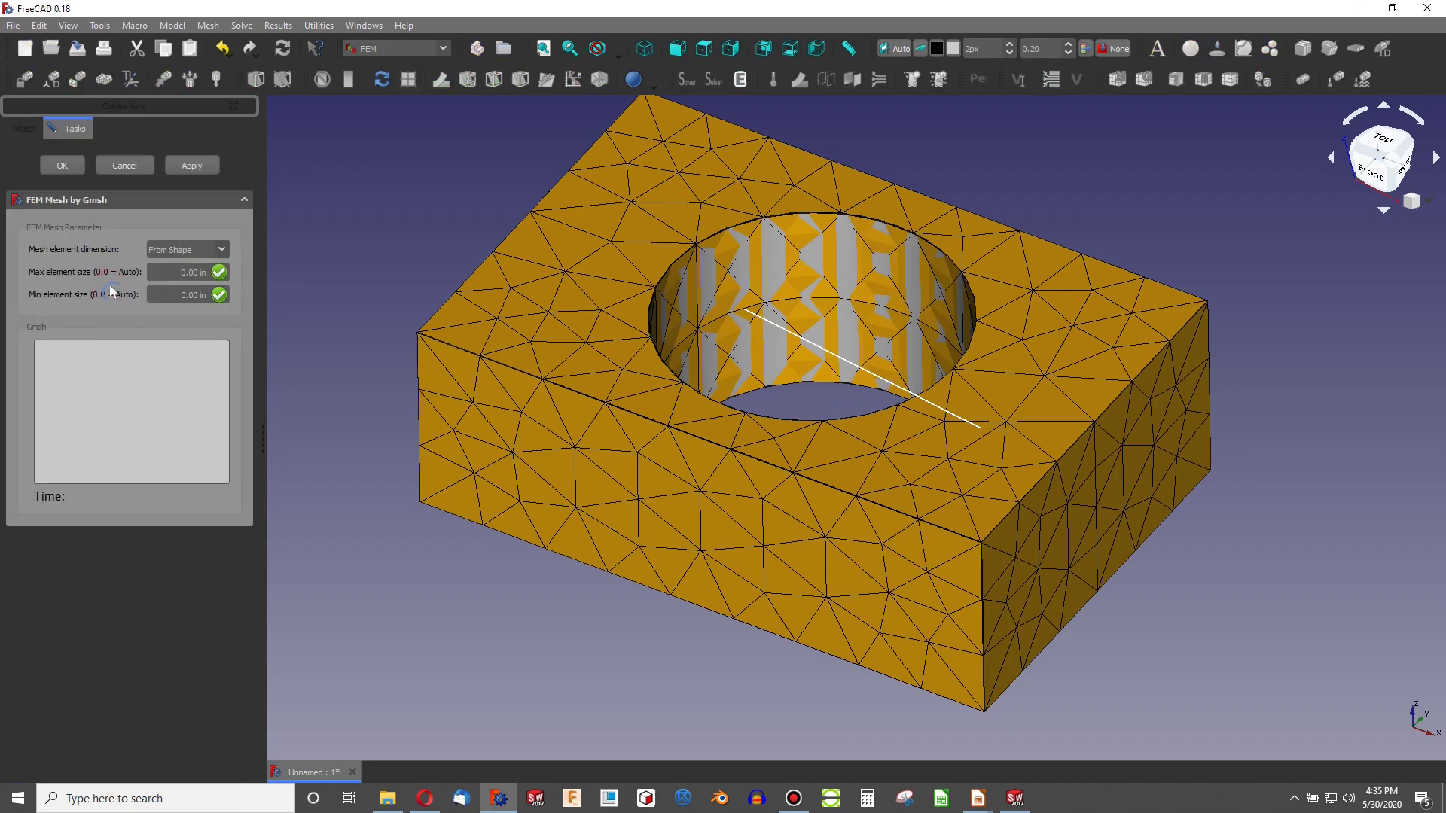
left_click(187, 166)
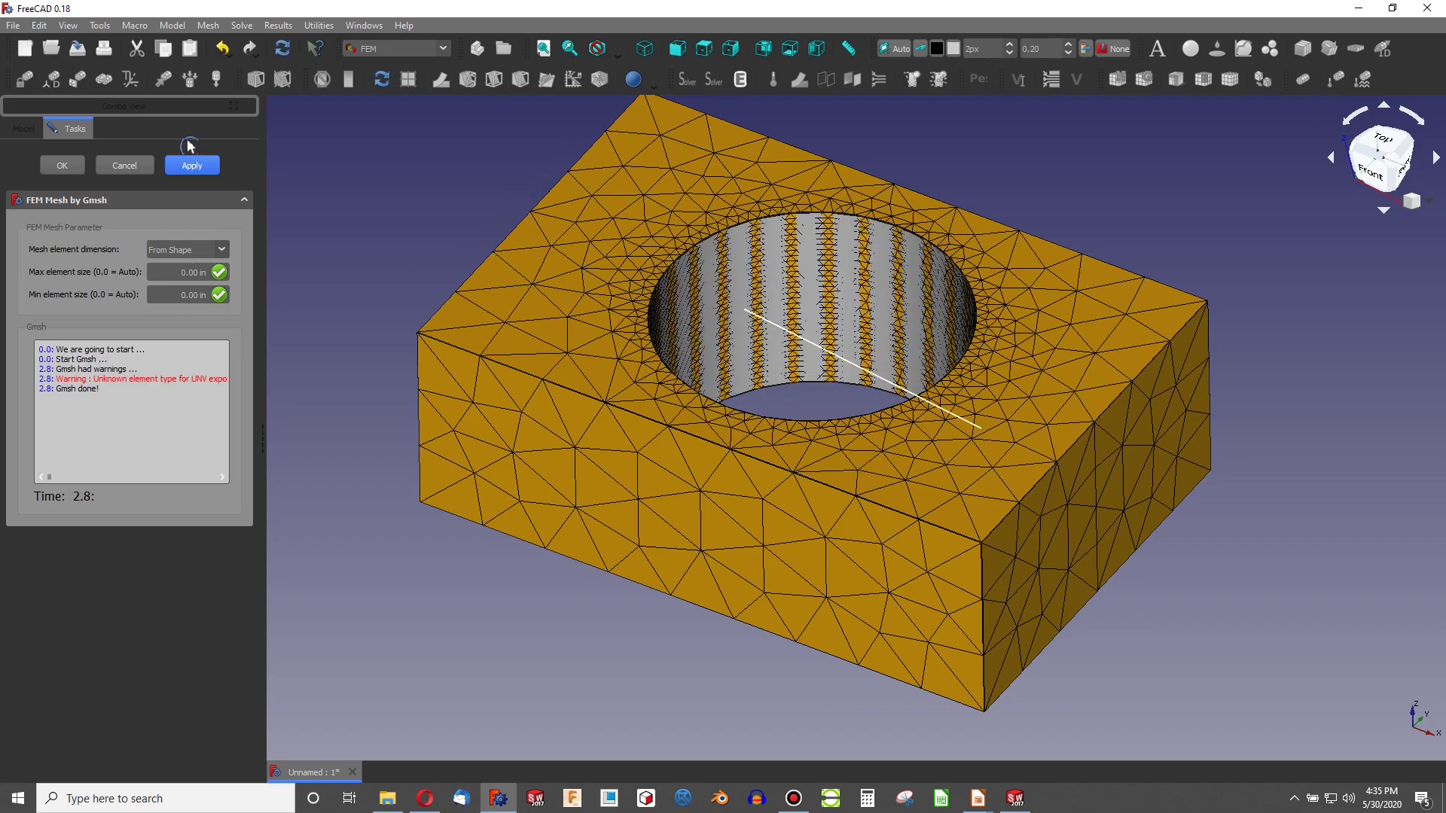
left_click(63, 167)
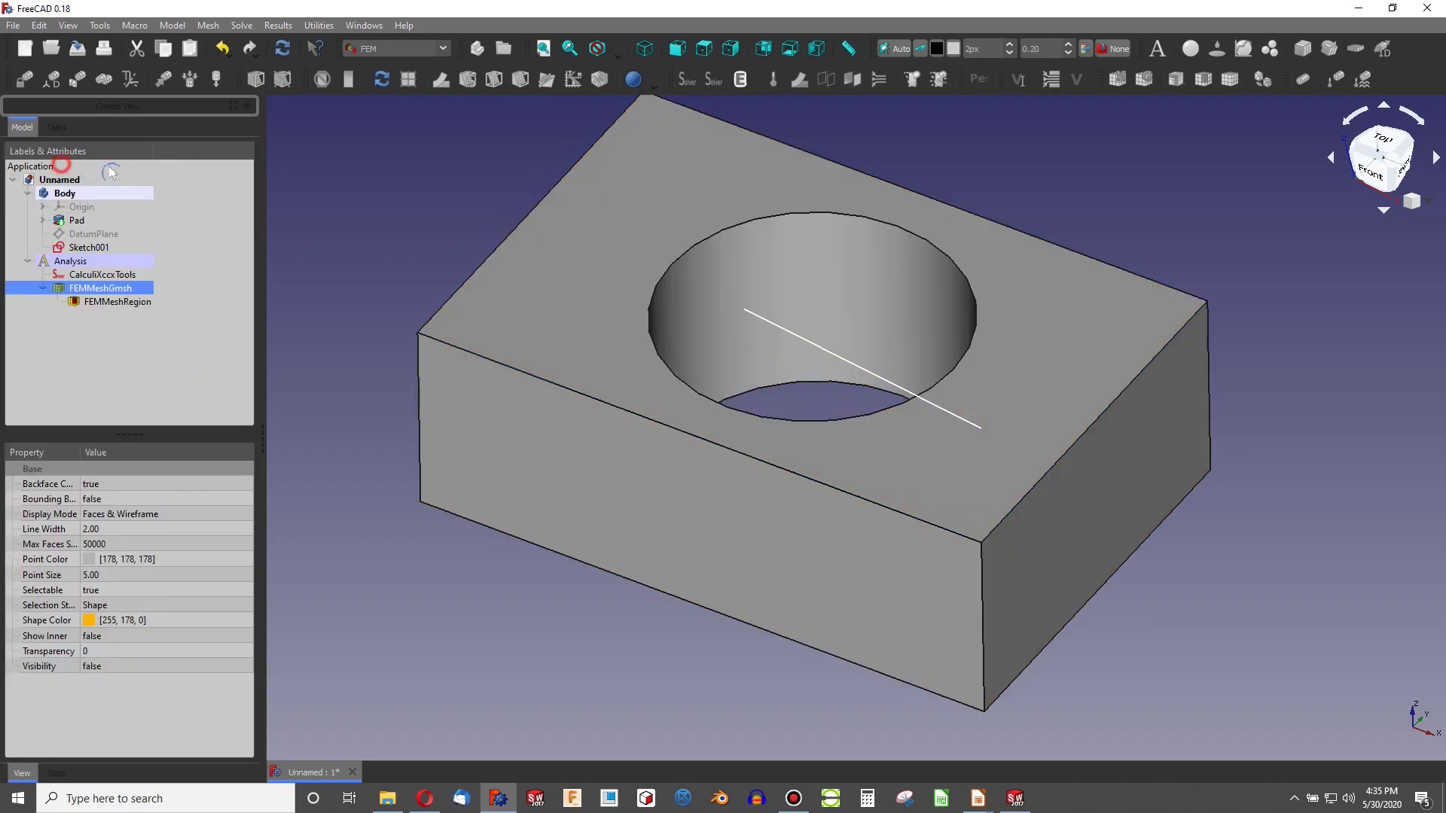
left_click(124, 301)
left_click(105, 287)
key("space")
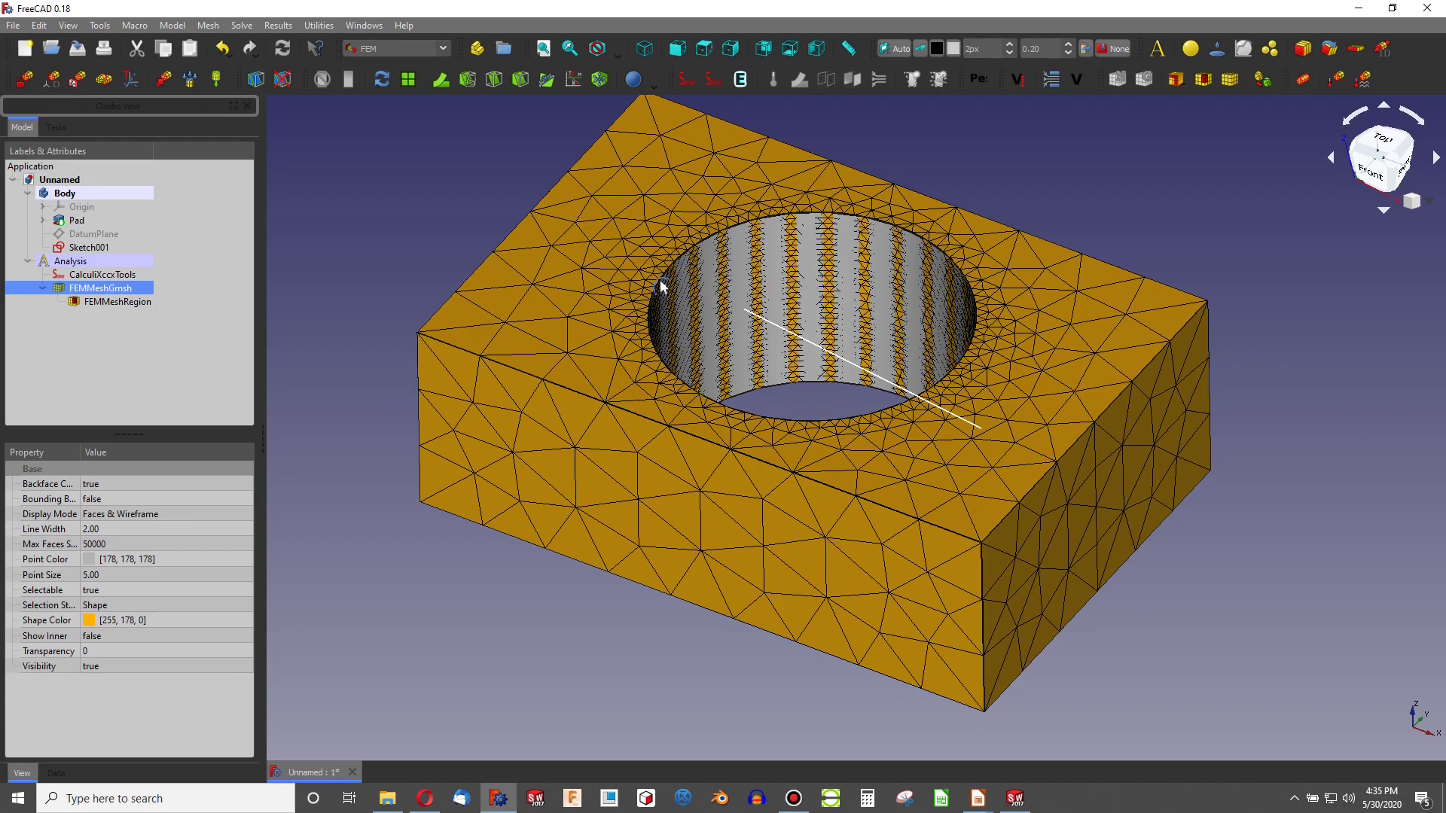
left_click(410, 313)
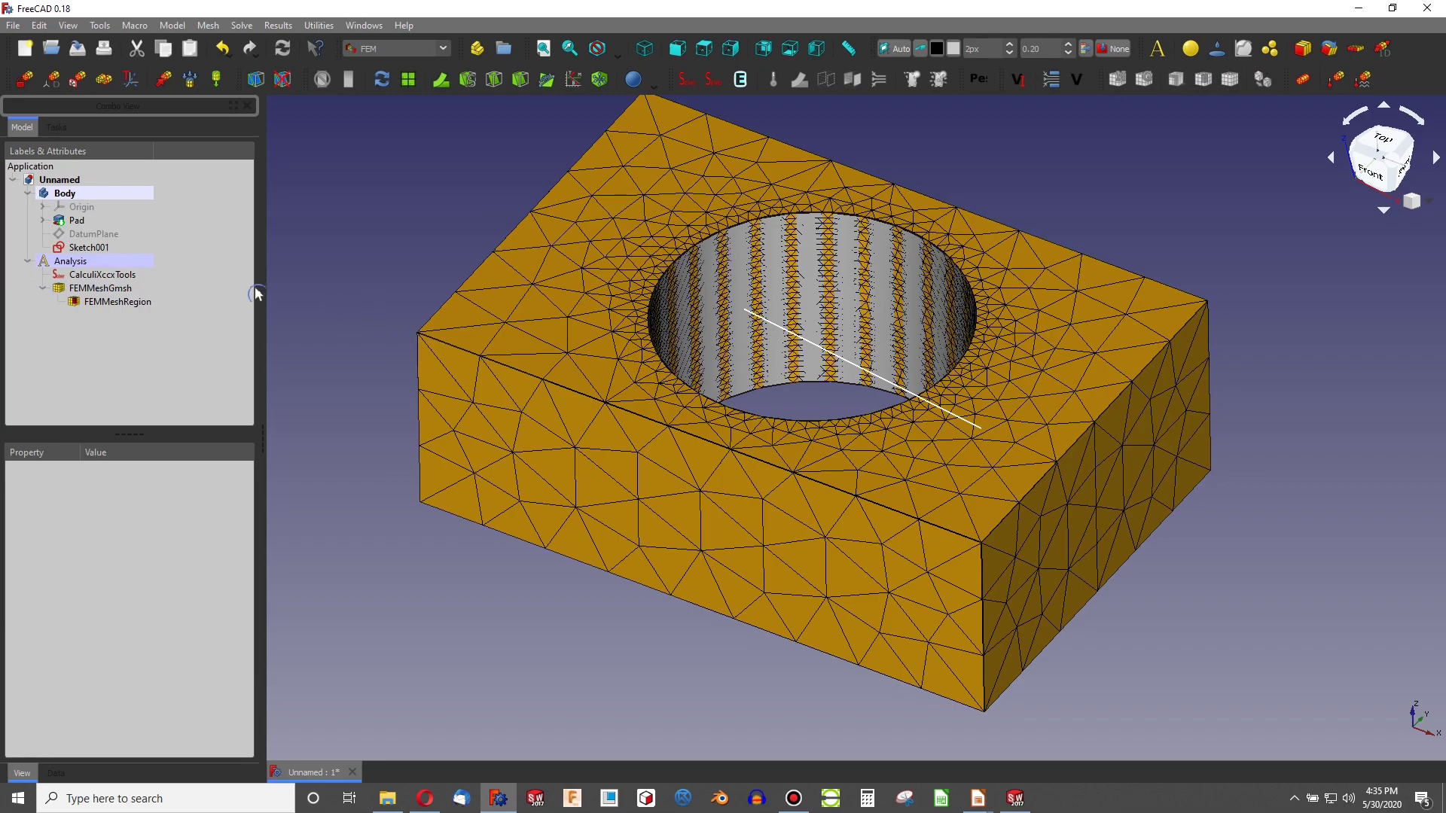
- Hide the mesh and fix the block's bottom face Pad:Face6 with a fixed constraint
left_click(88, 288)
key("space")
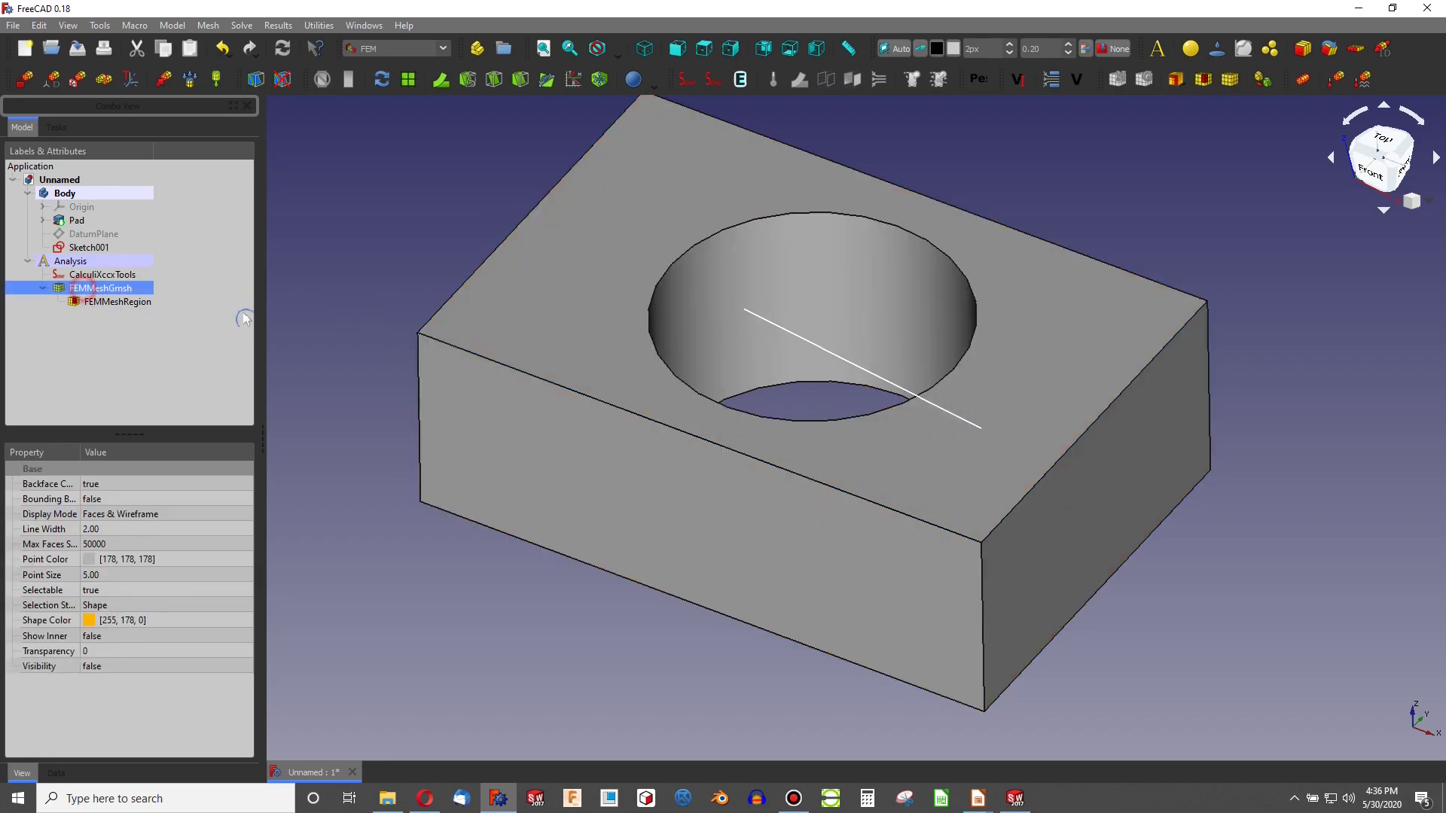
middle_click_drag(558, 423, 661, 299)
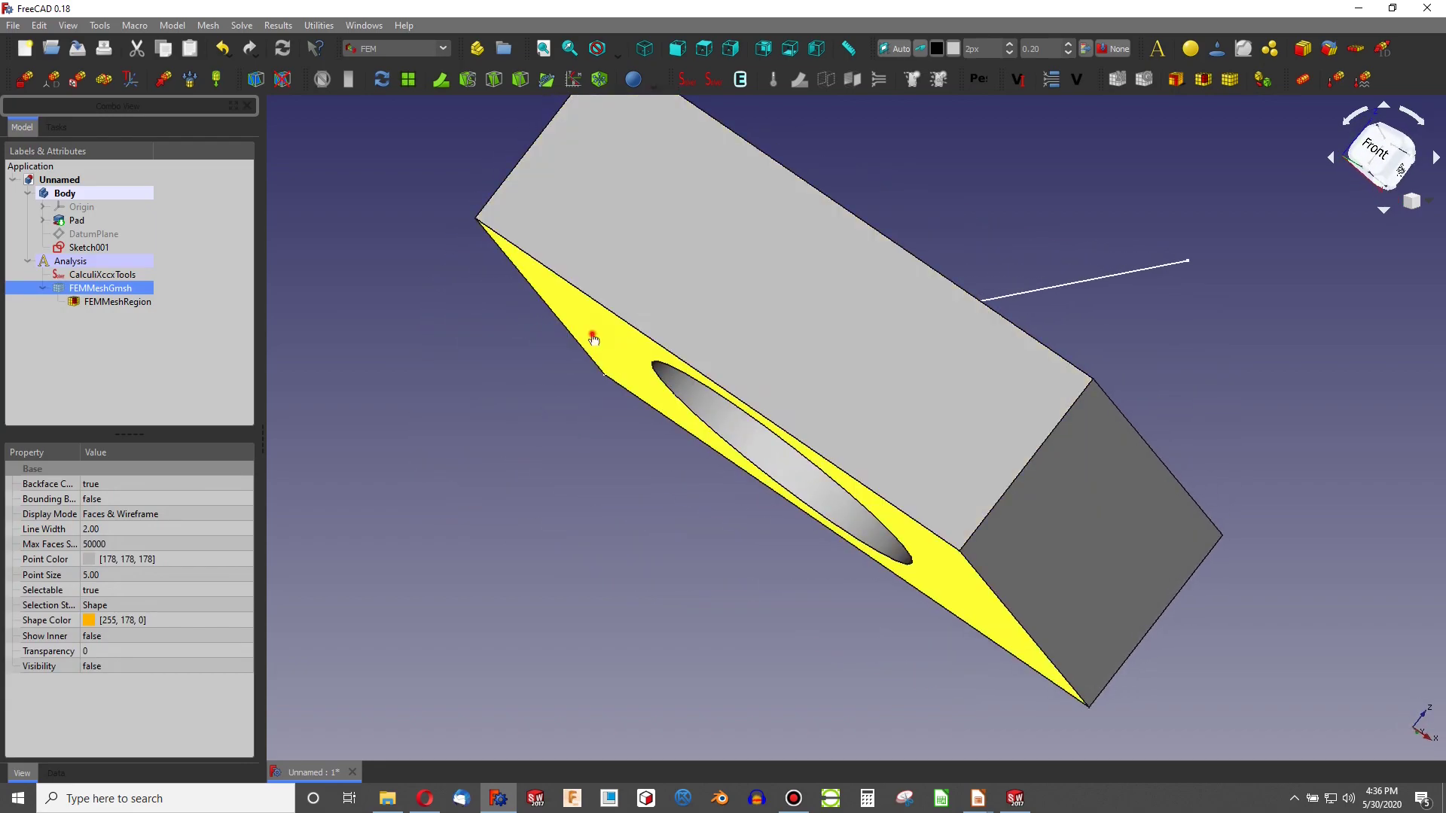
left_click(594, 333)
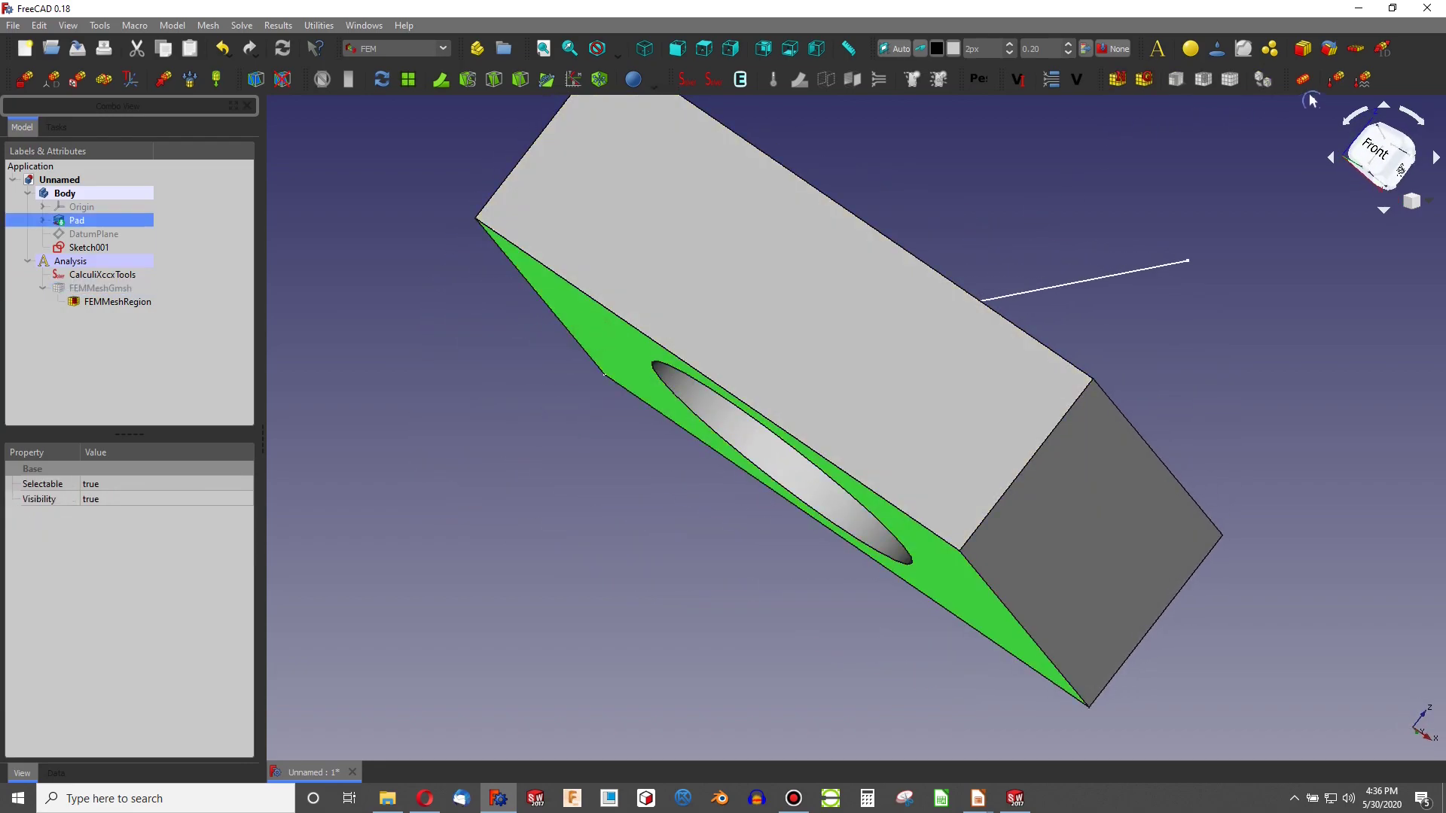
left_click(25, 78)
left_click(582, 339)
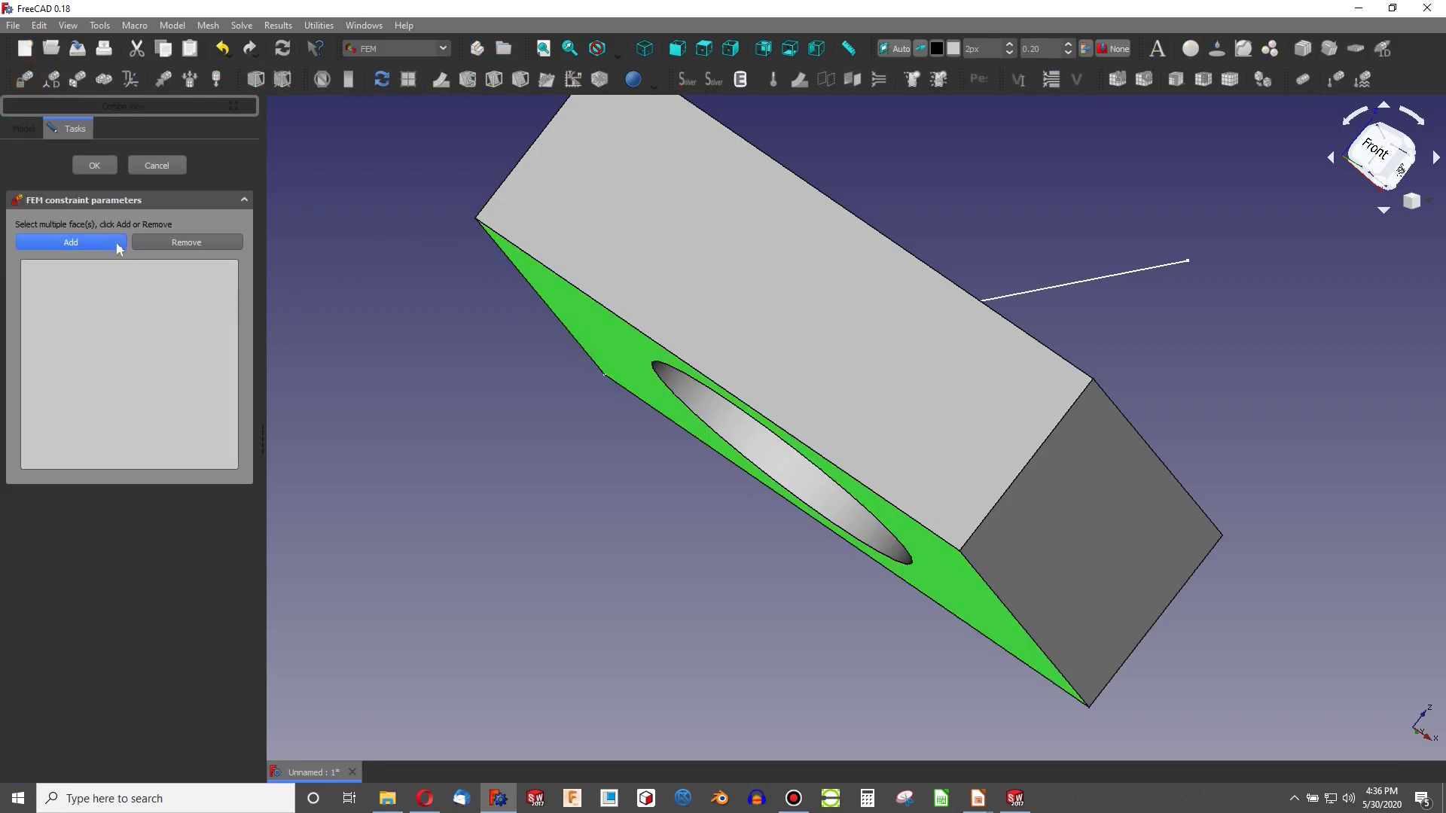
left_click(111, 241)
left_click(95, 166)
middle_click_drag(736, 290, 684, 260)
left_click(684, 260)
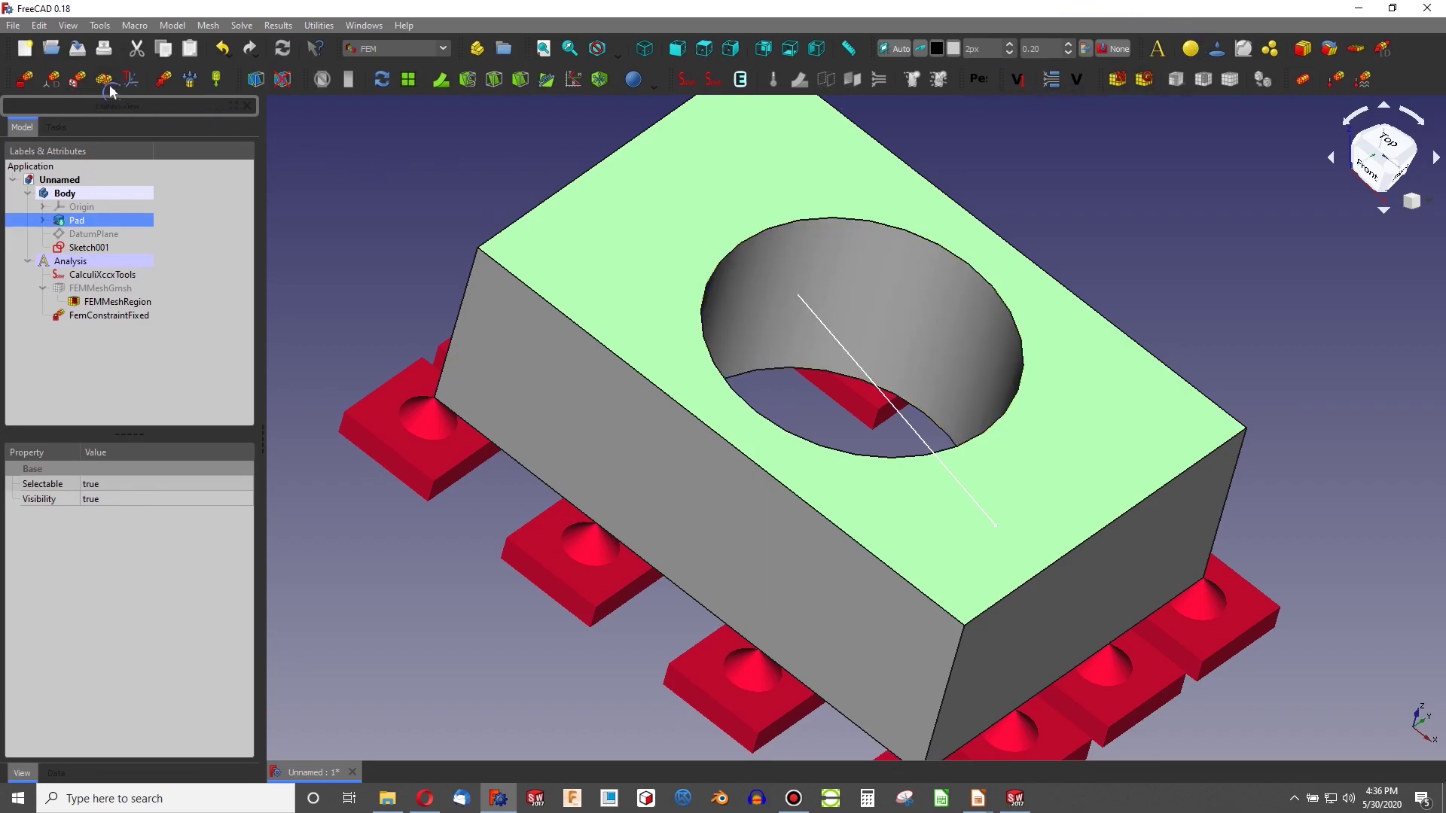
- Create a reversed 9950 force along Sketch001:Edge1, initially referencing the block's top face
left_click(163, 79)
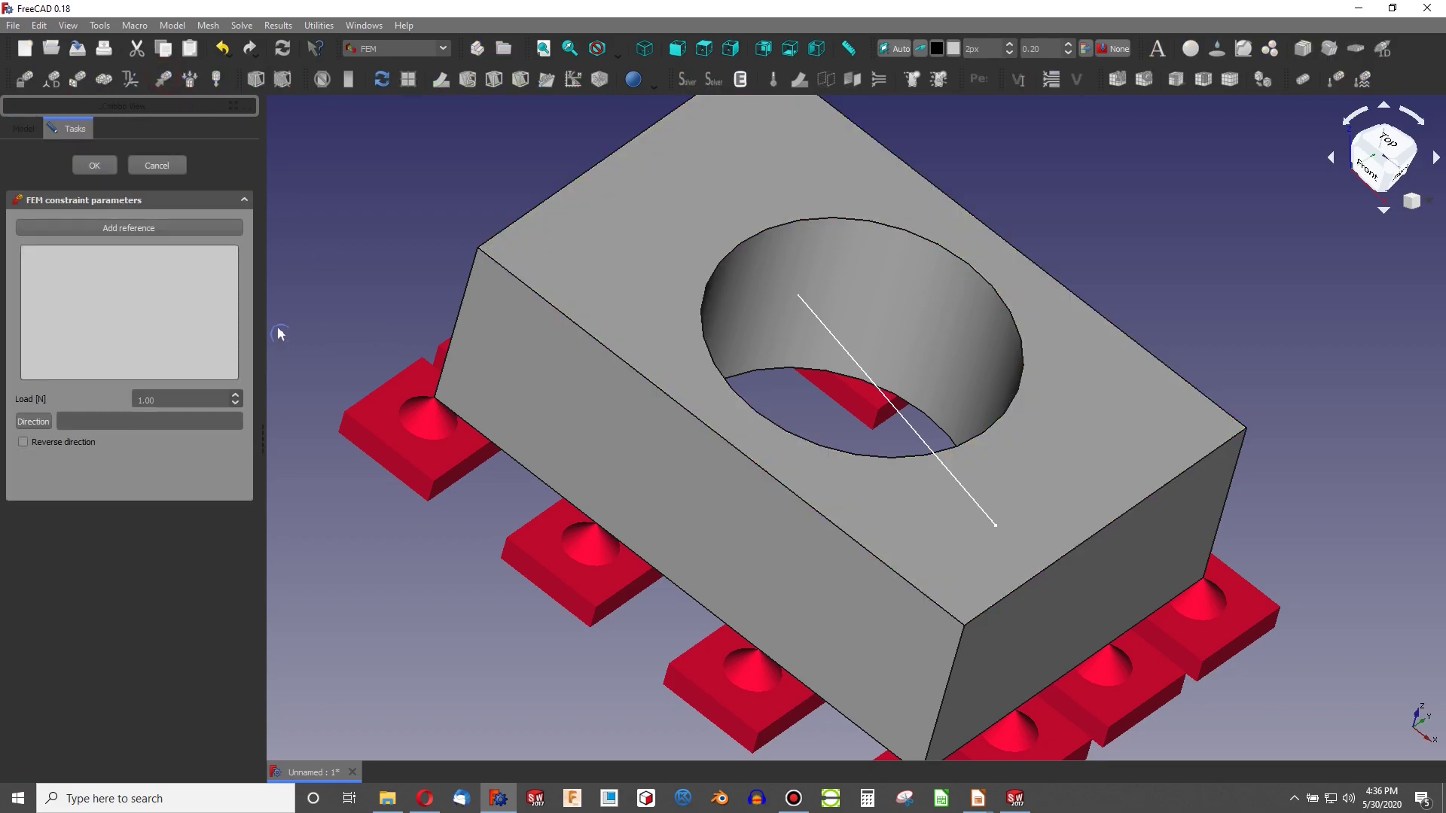
double_click(159, 399)
type("9950")
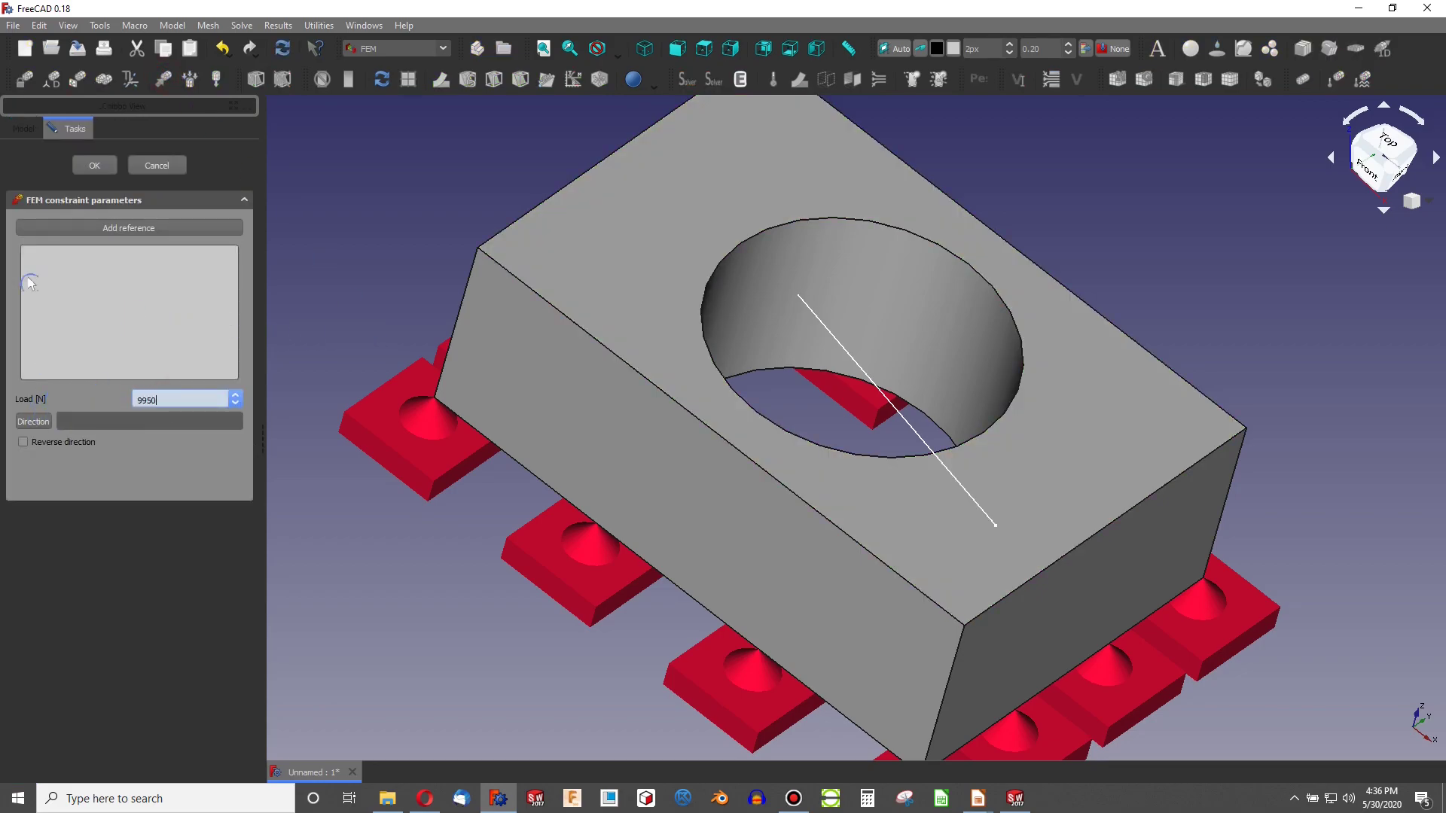
left_click(36, 424)
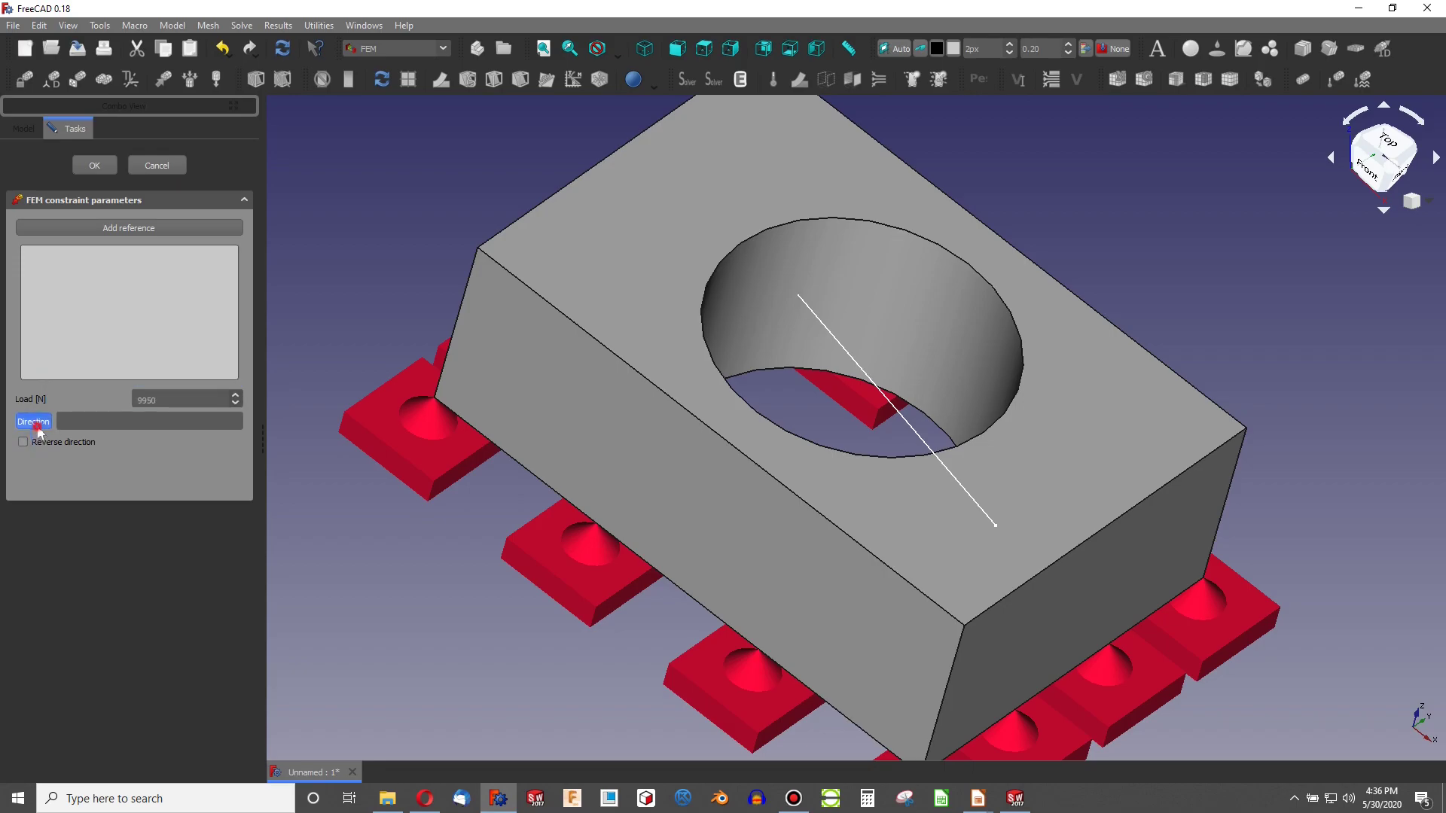
left_click(885, 403)
left_click(114, 232)
left_click(570, 271)
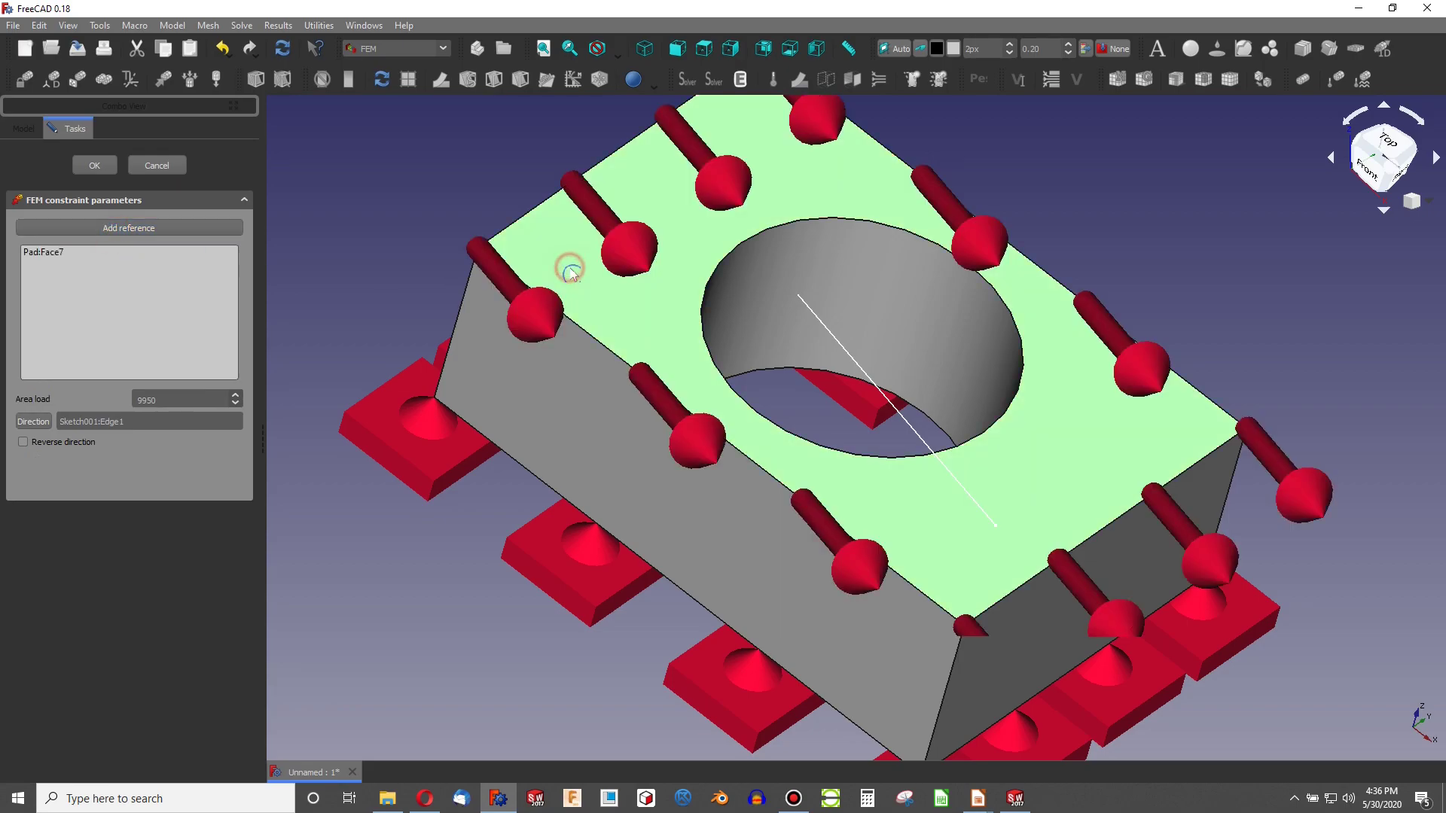
left_click(23, 444)
left_click(93, 165)
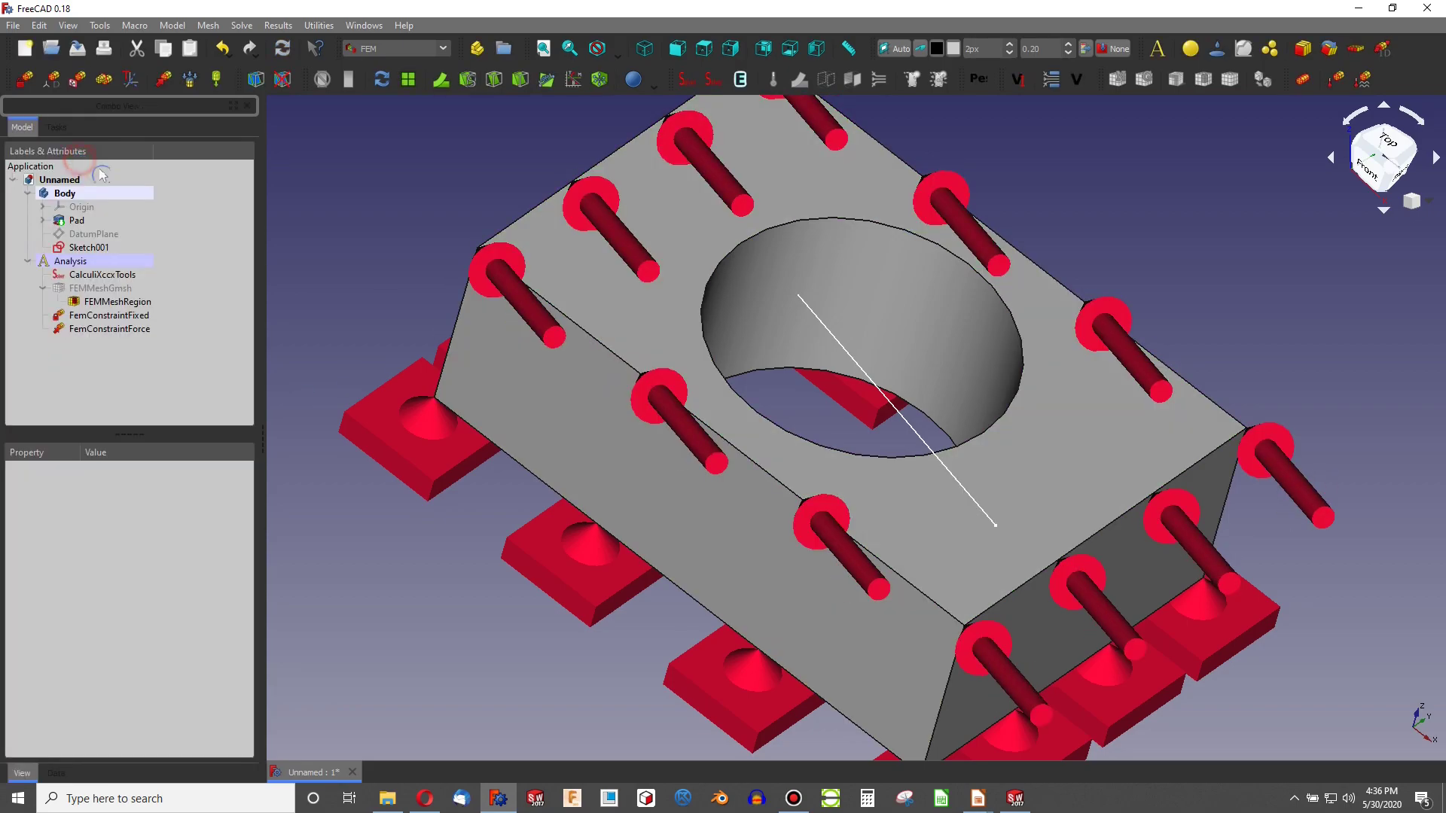
- Swap the force's top-face reference for the hole's inner face Pad:Face5
key("3")
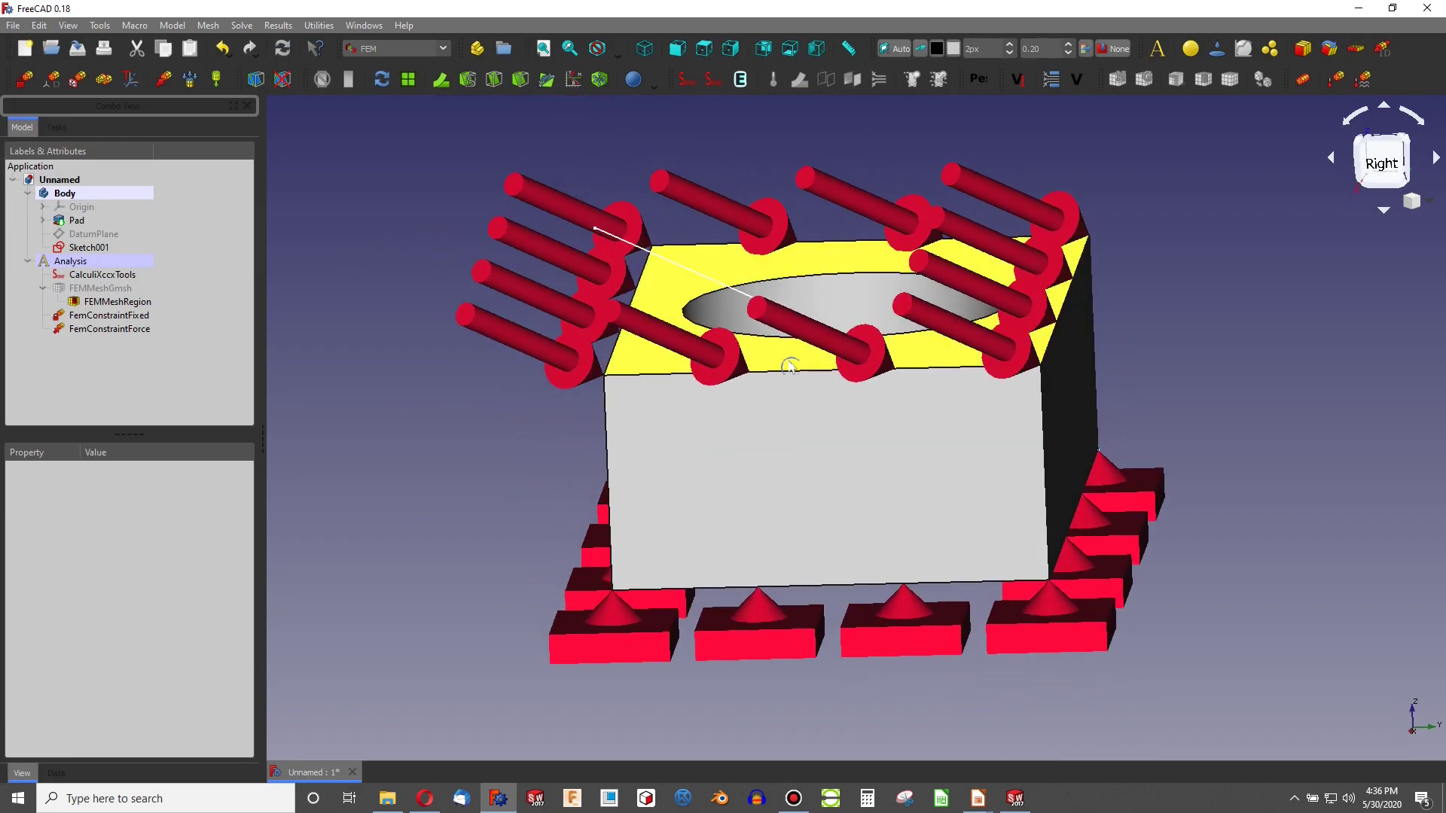
middle_click_drag(1002, 400, 1212, 413)
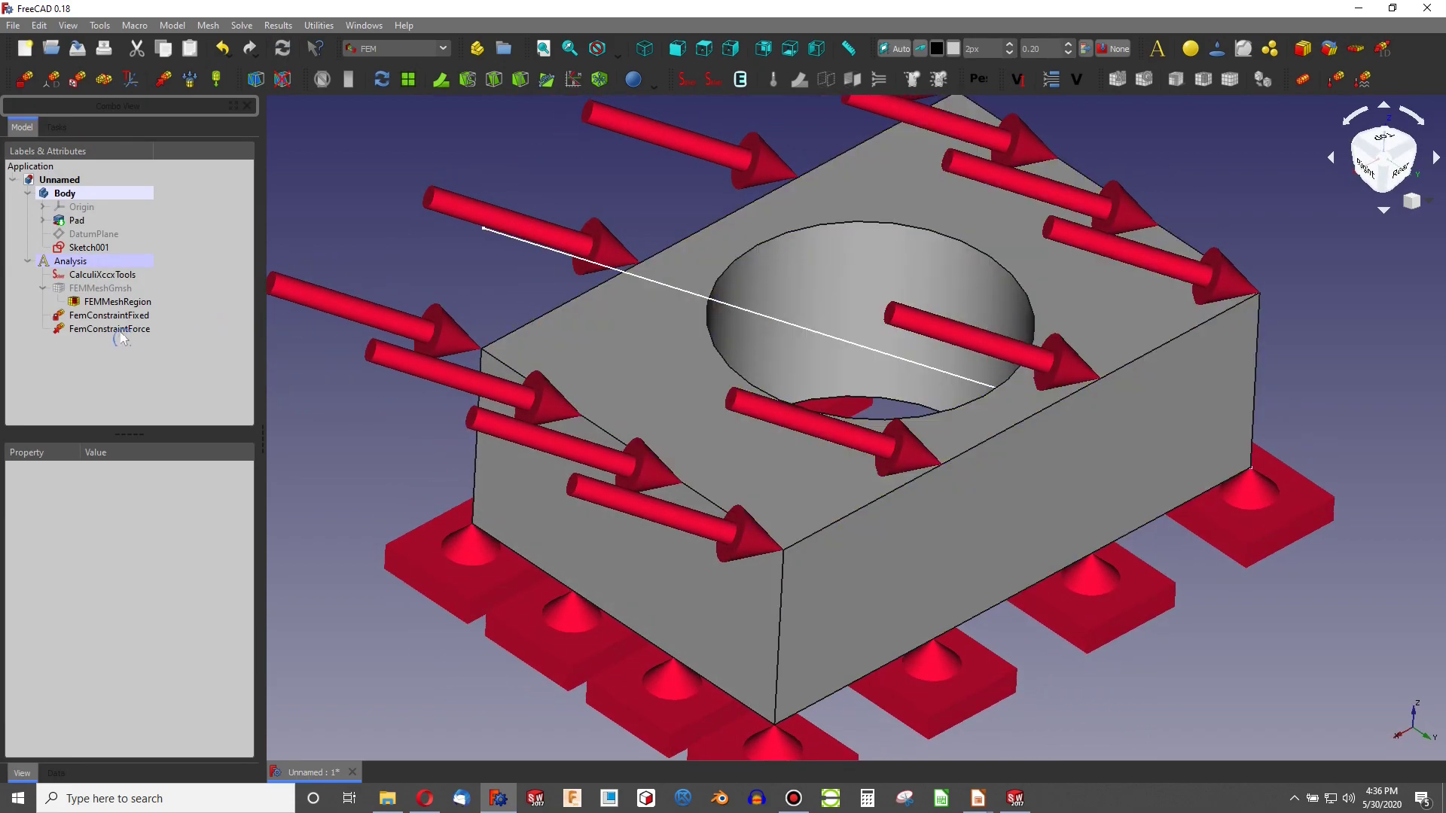
right_click(64, 255)
left_click(67, 262)
left_click(936, 296)
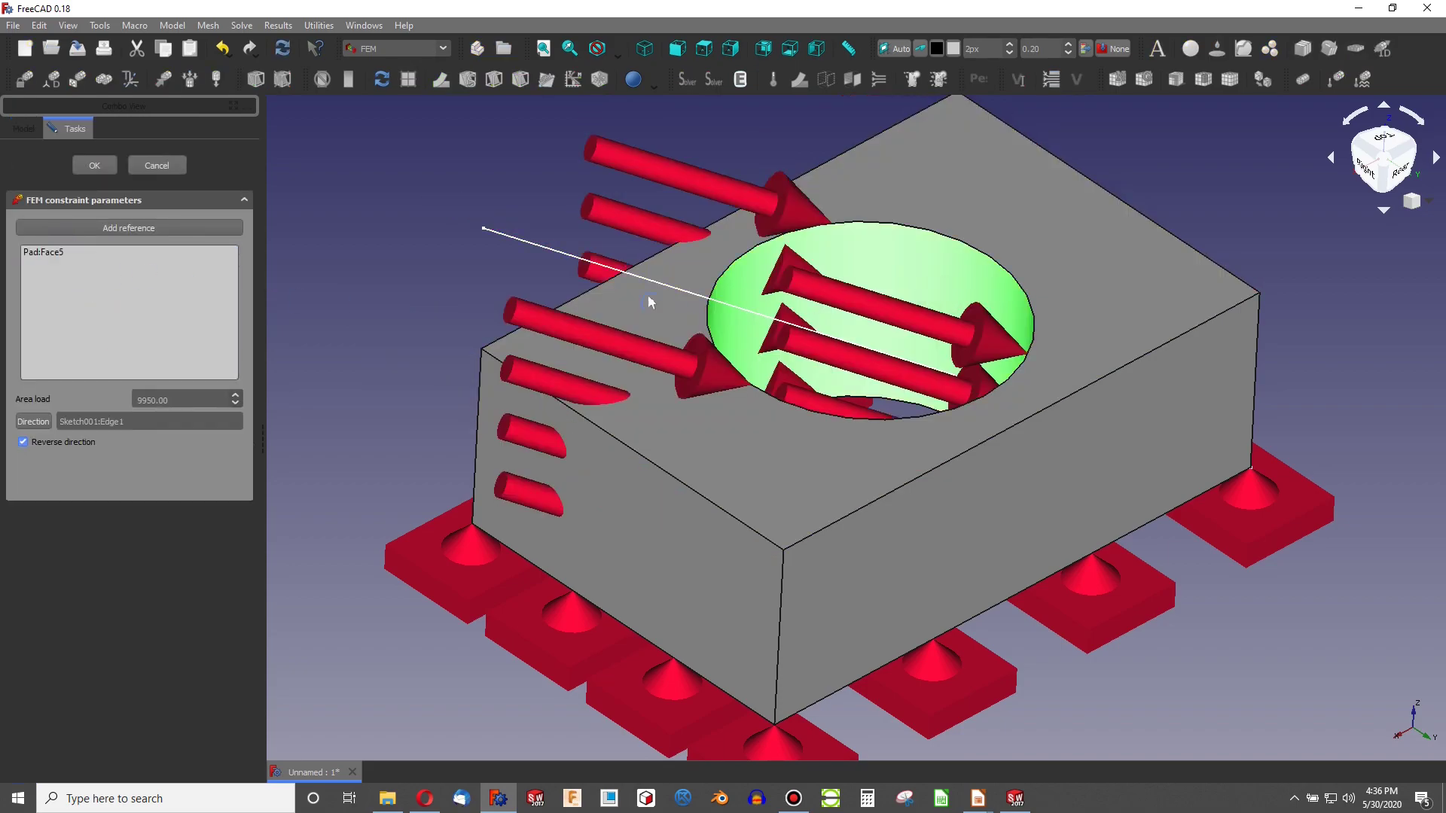
left_click(94, 164)
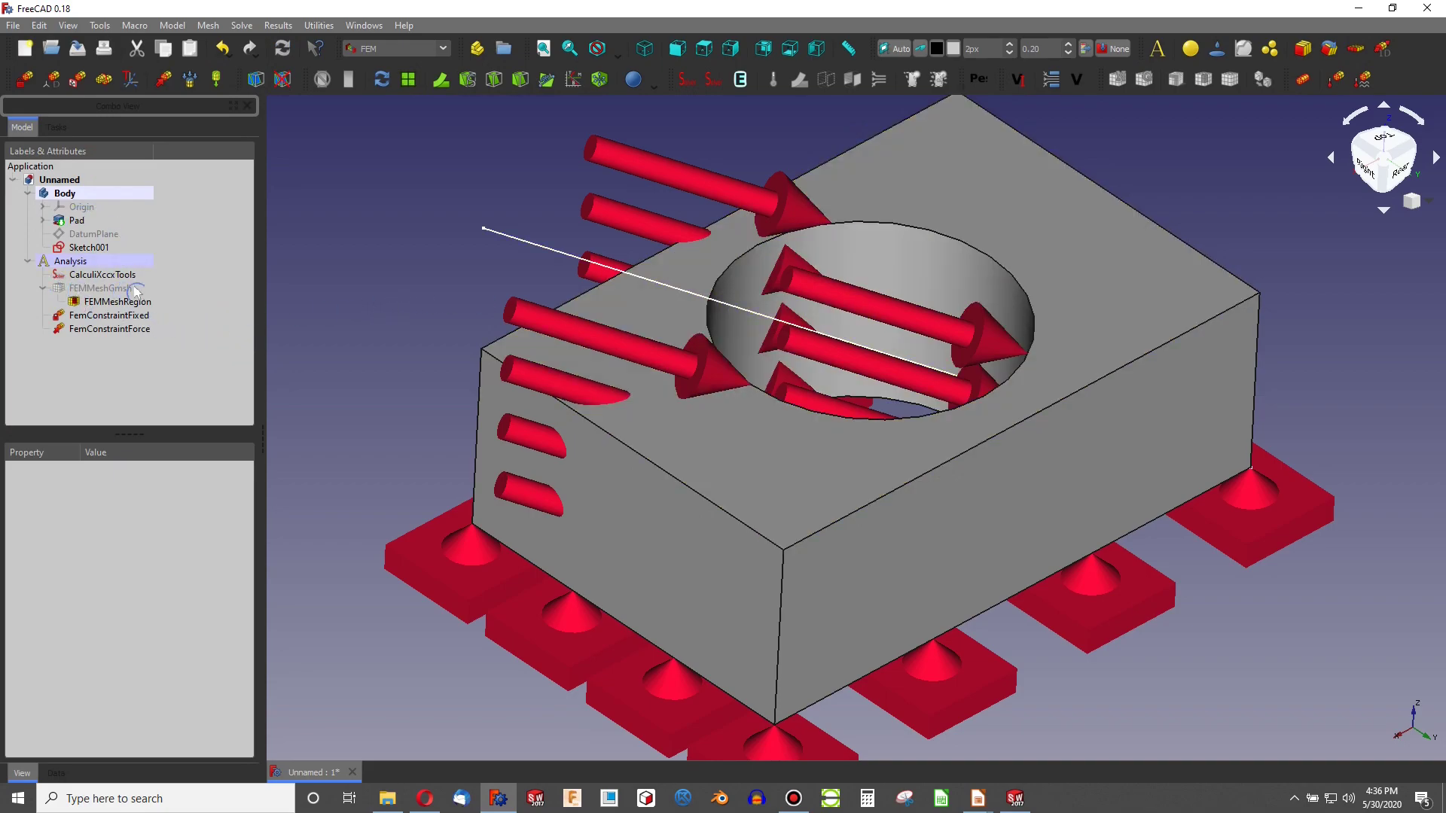
- Add a solid material to the analysis using the CalculiX-Steel card
left_click(1191, 49)
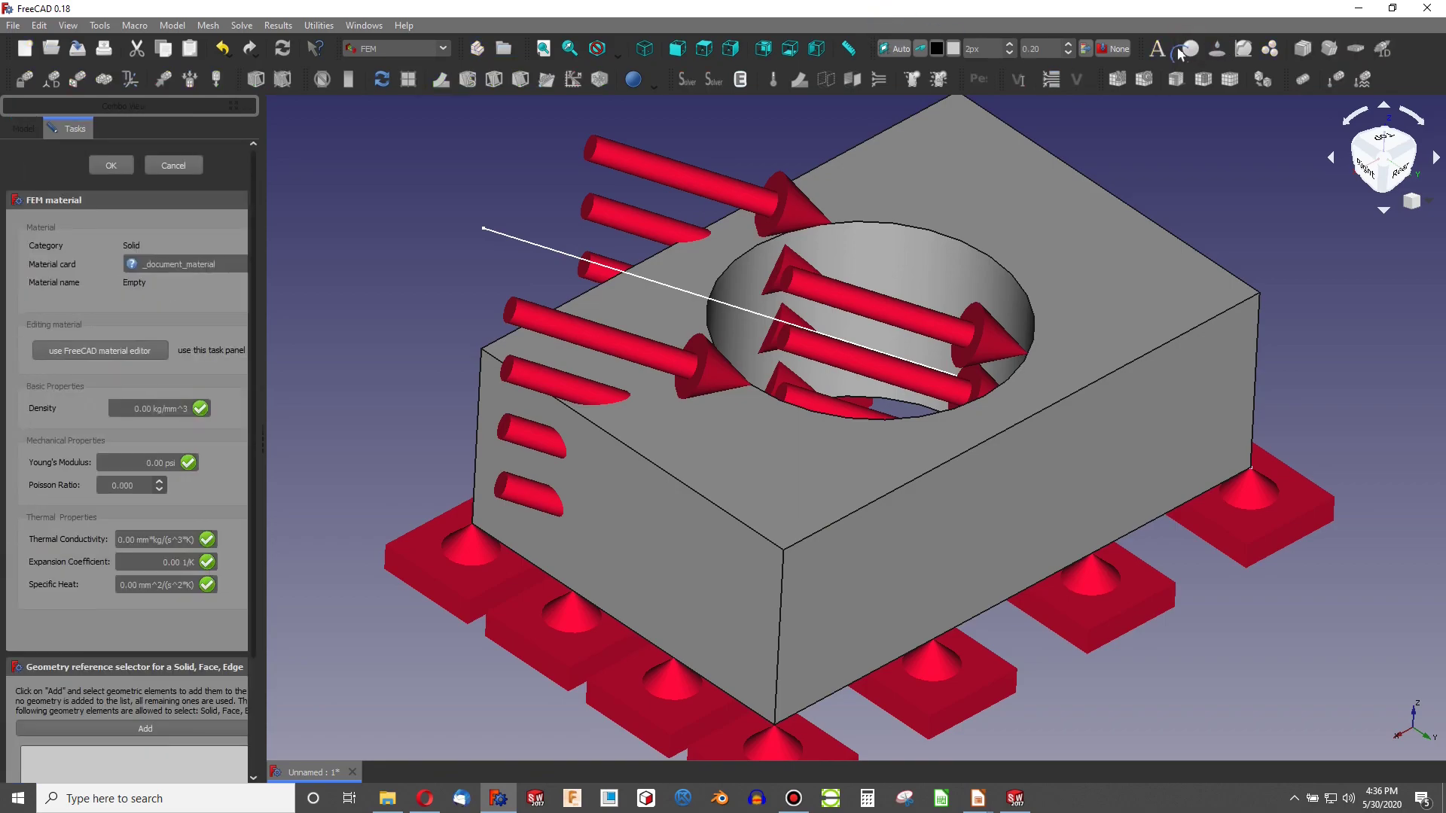
left_click(185, 263)
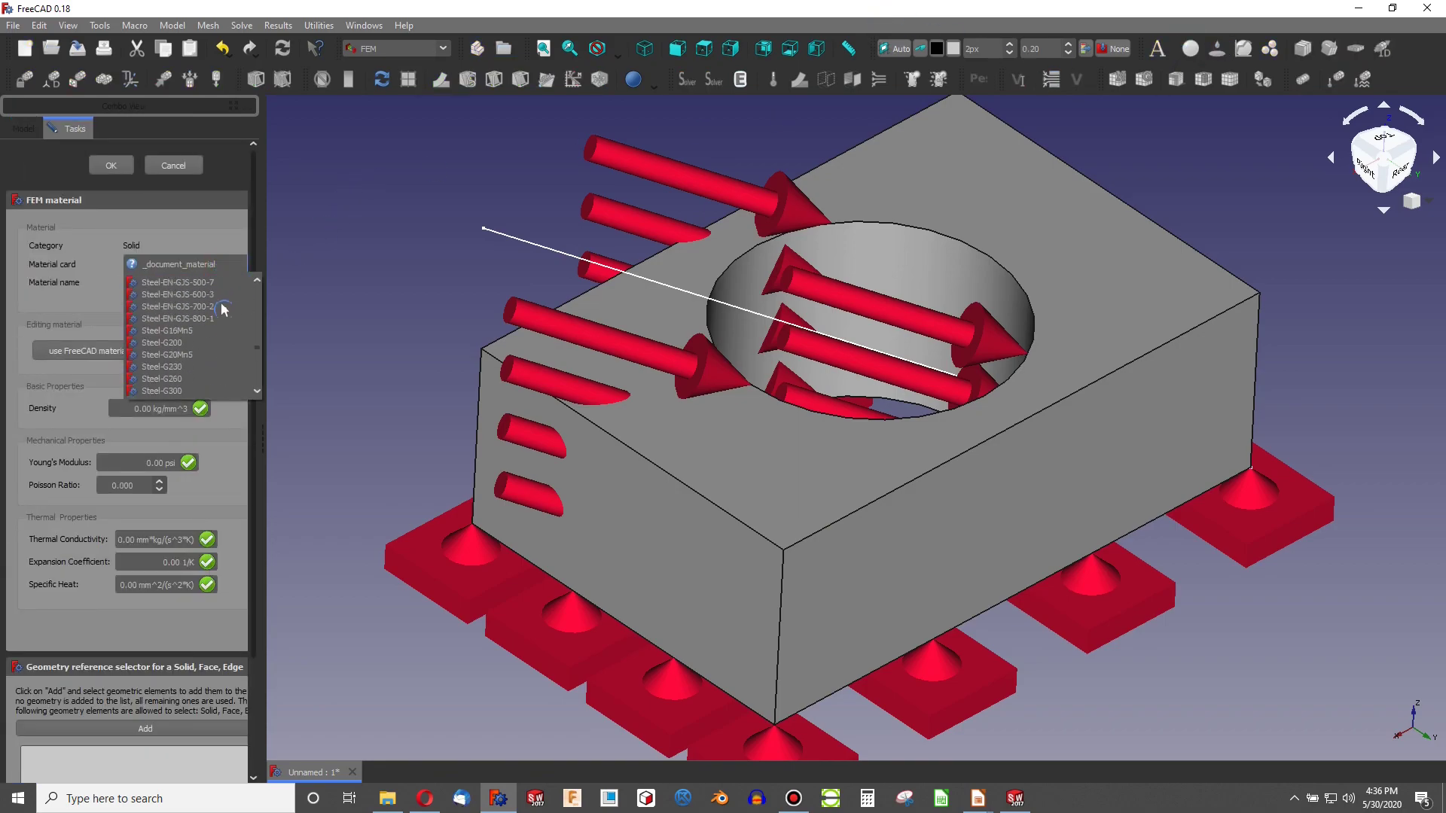
scroll(260, 260, "up", 10)
left_click(170, 355)
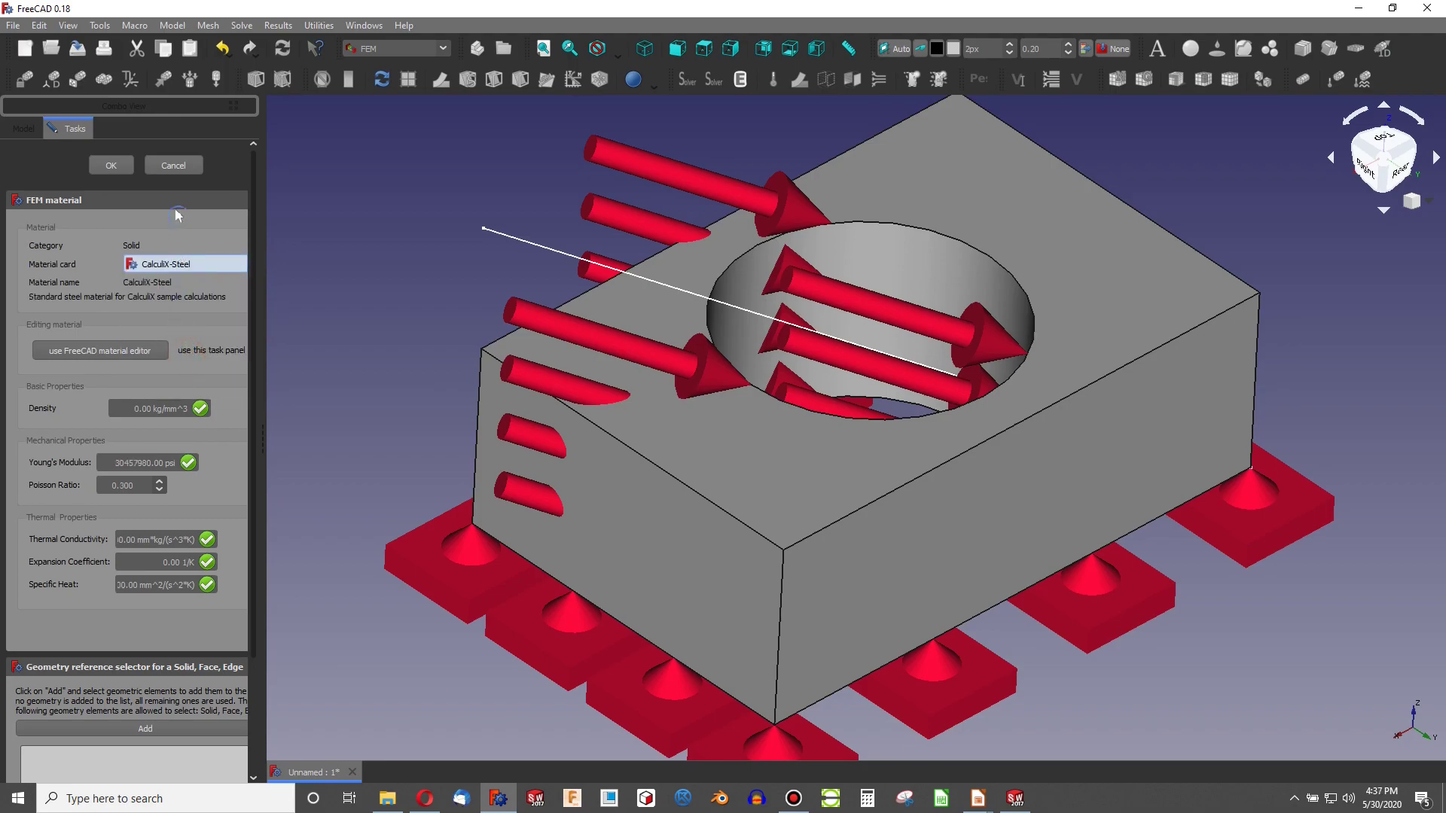
left_click(129, 167)
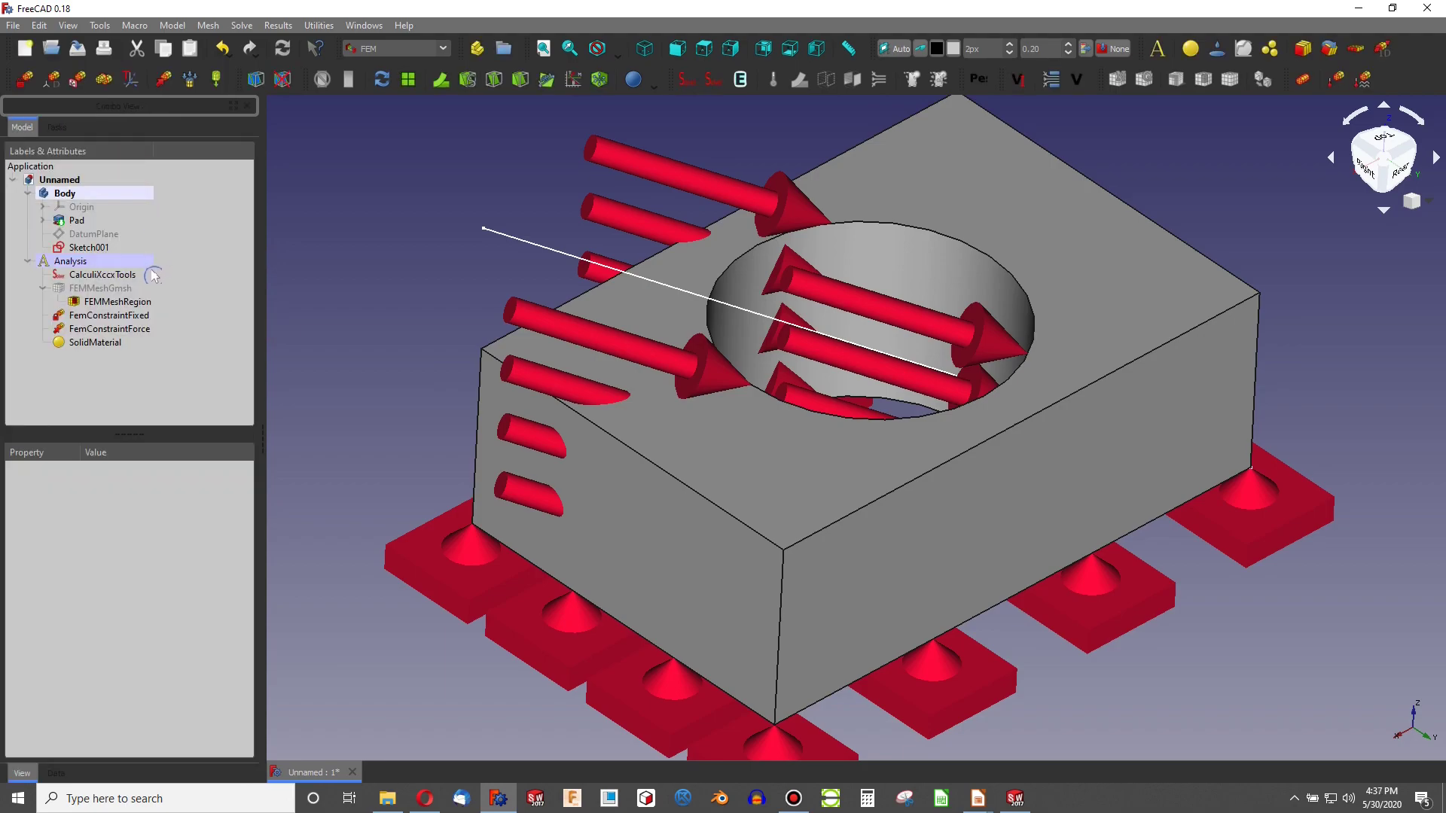
- Write the CalculiX .inp file for the static analysis and run the solver
double_click(119, 287)
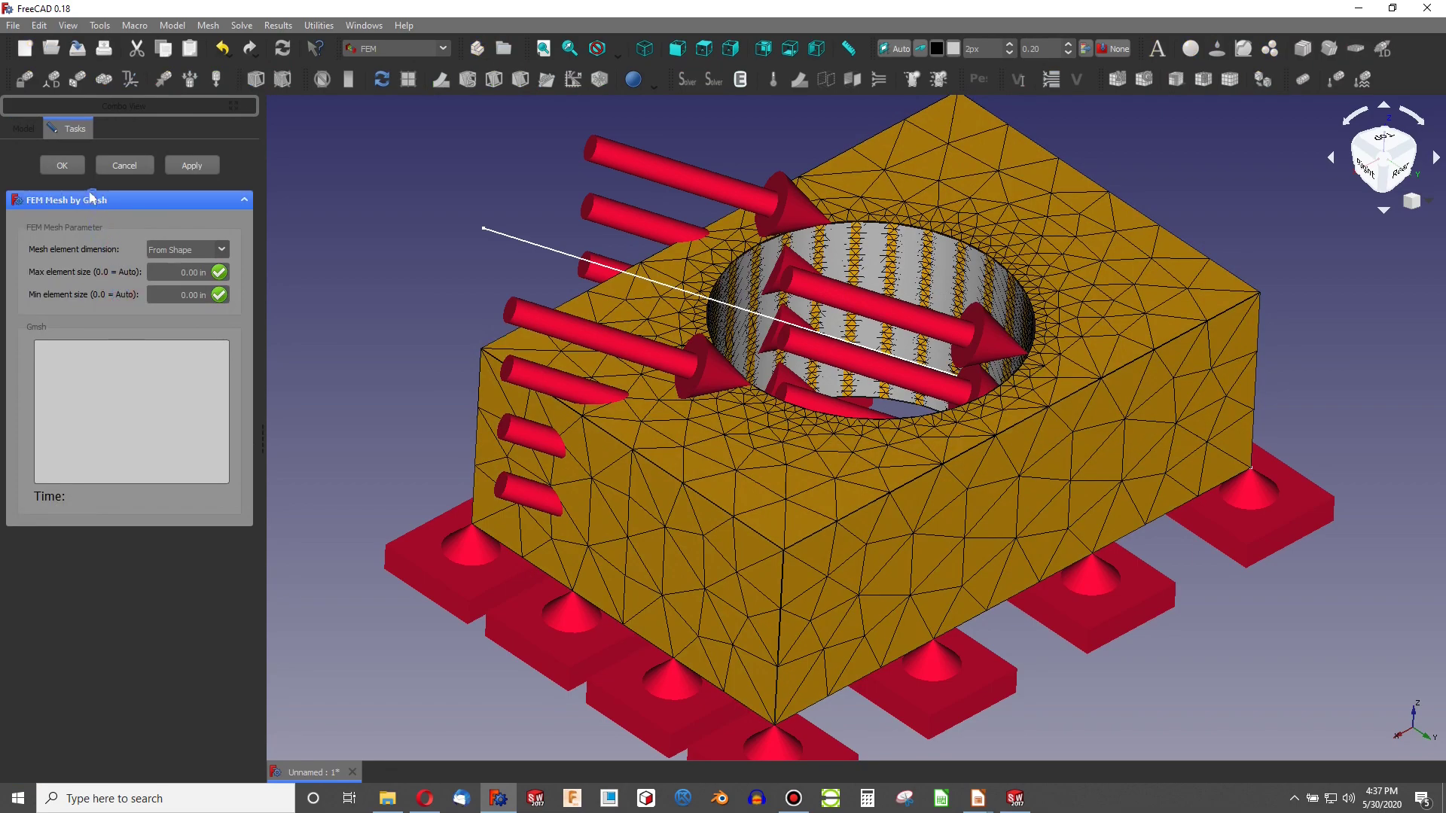
left_click(63, 166)
left_click(83, 275)
double_click(82, 274)
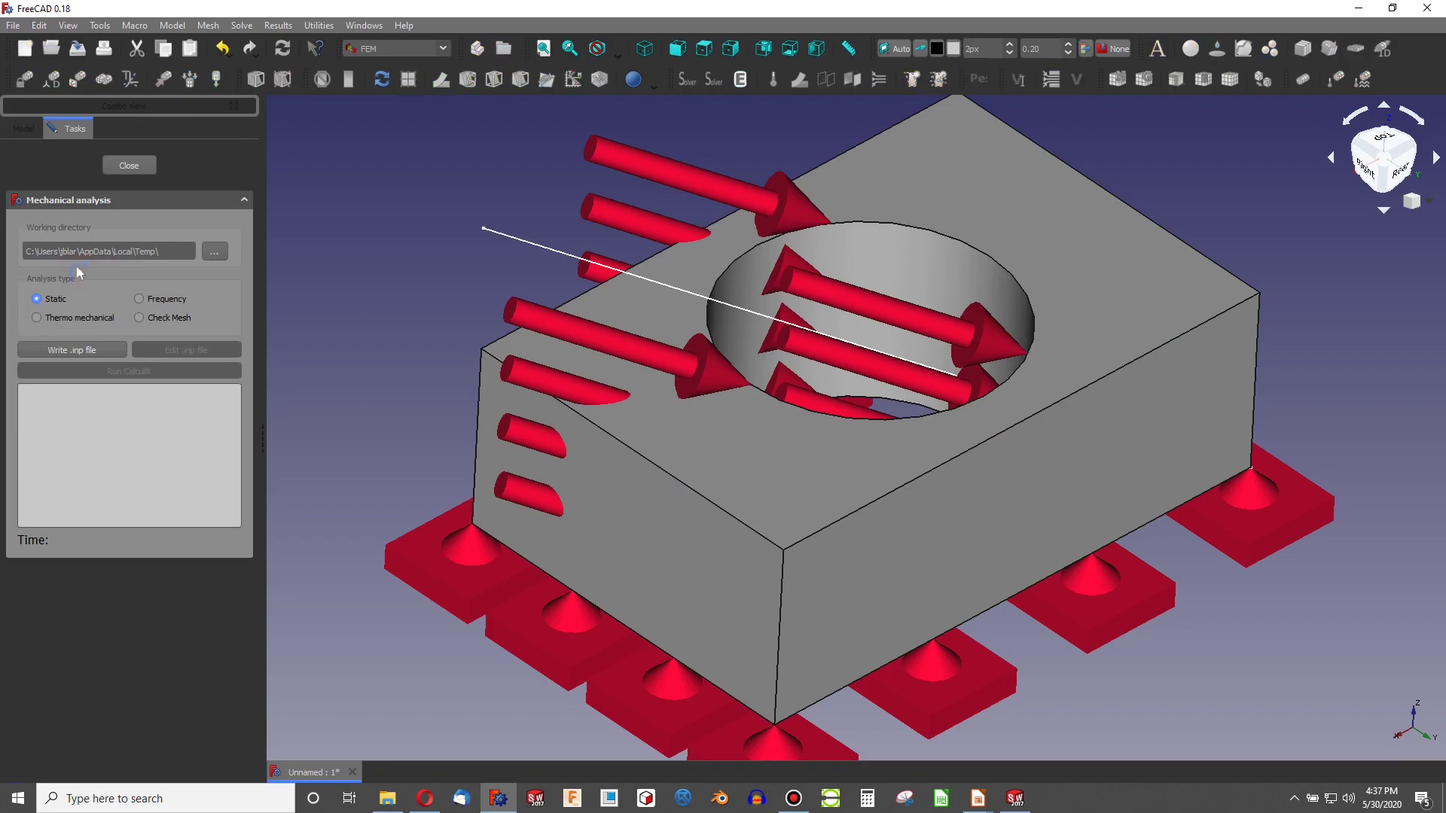
left_click(64, 351)
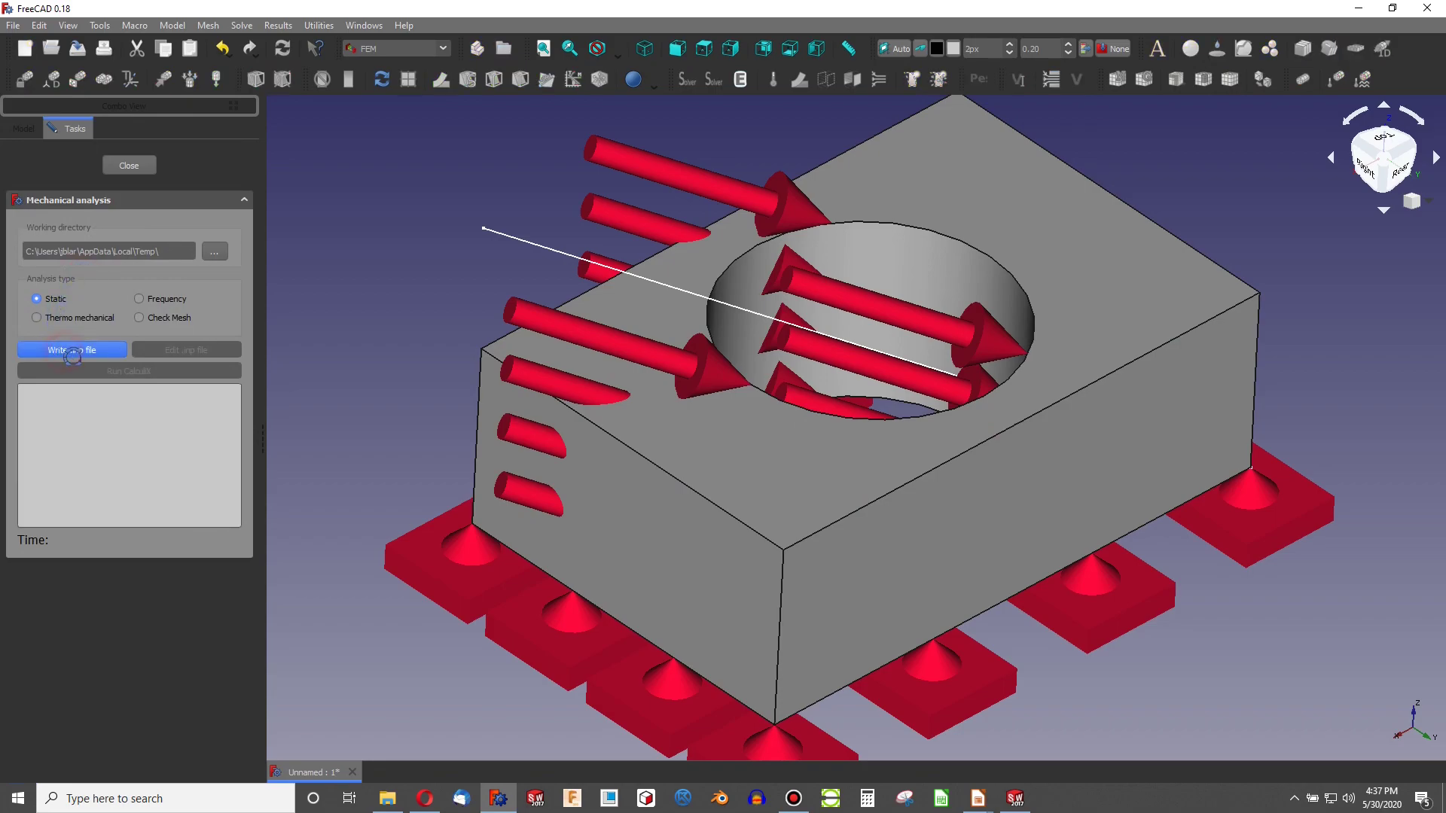
left_click(123, 370)
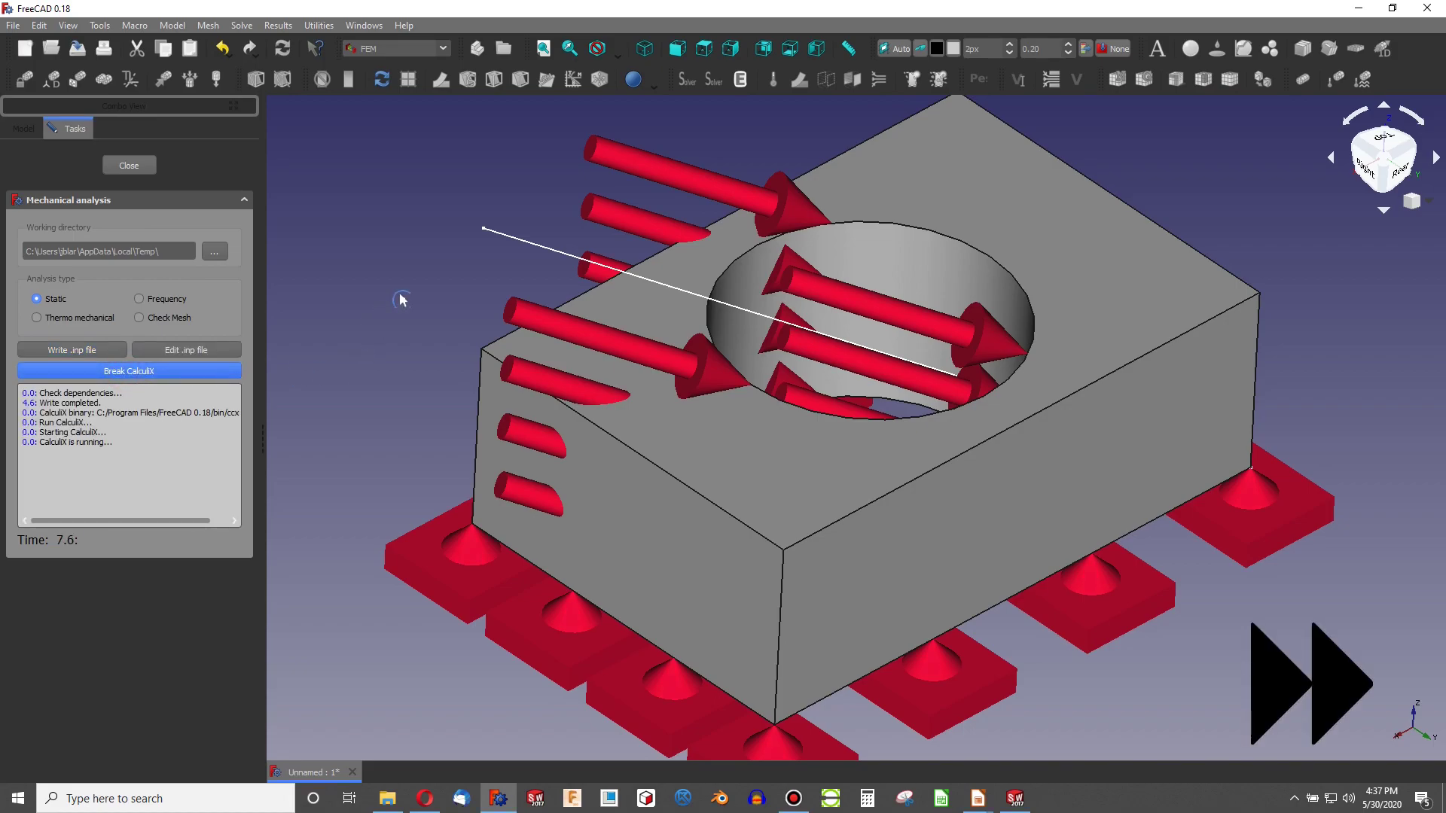
- Open CalculiX_static_results and orbit to a top-front view of the block
left_click(119, 166)
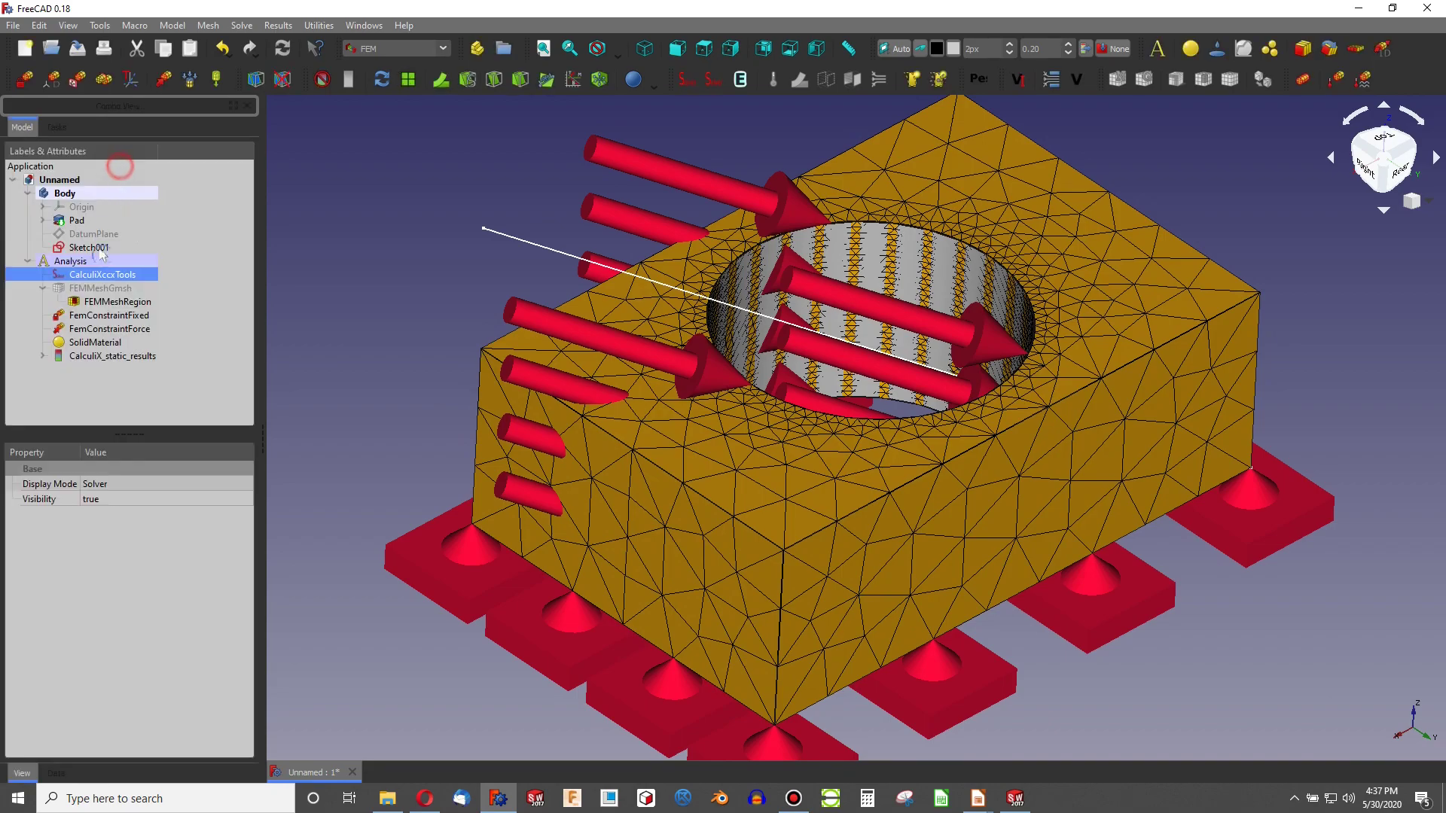
double_click(84, 355)
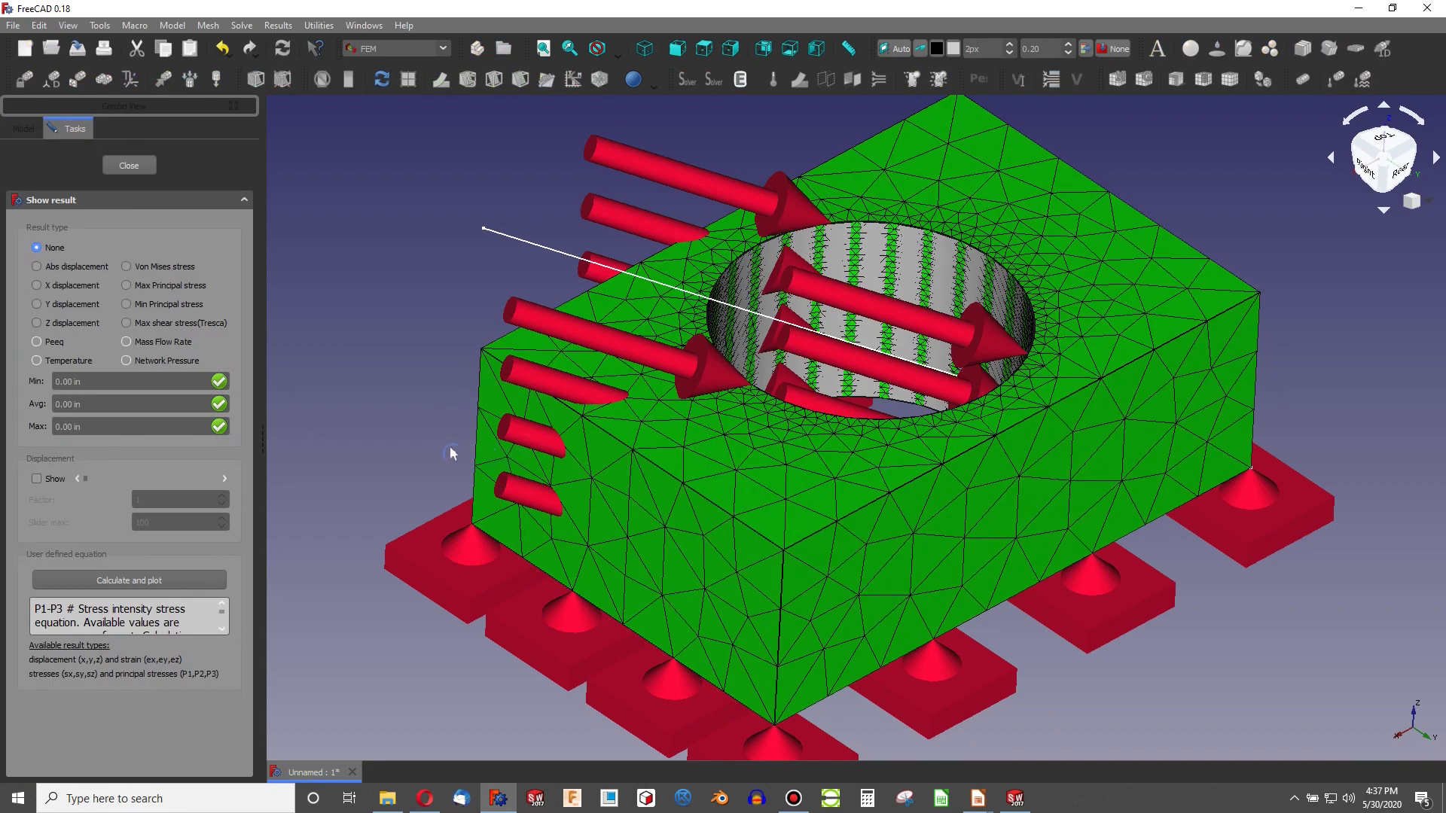
middle_click_drag(451, 453, 589, 509)
middle_click_drag(659, 334, 640, 490)
- Show the absolute displacement map, then the von Mises stress from 13.59 psi to 4.15 ksi
left_click(36, 267)
scroll(811, 239, "down", 3)
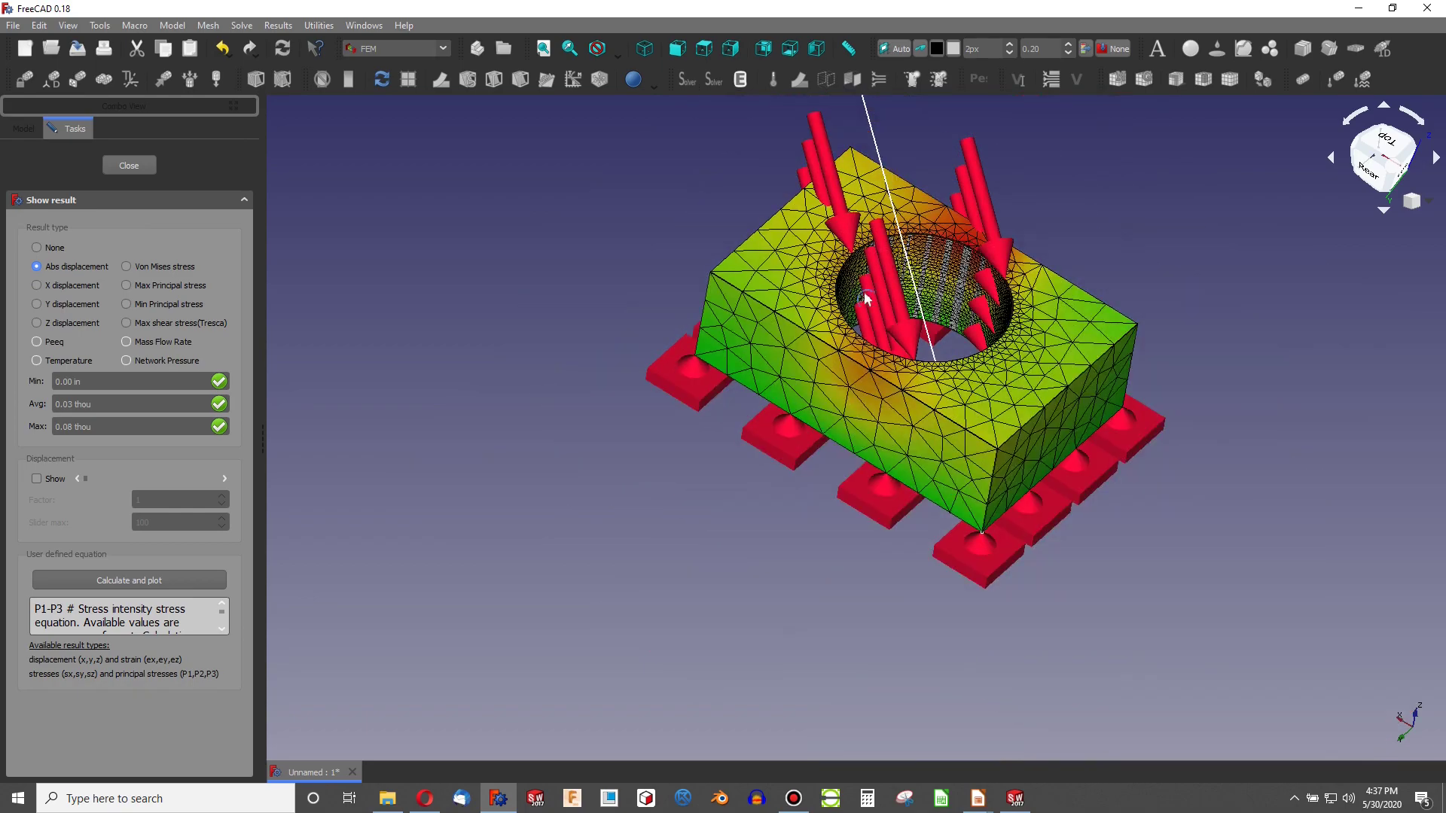
scroll(812, 240, "up", 8)
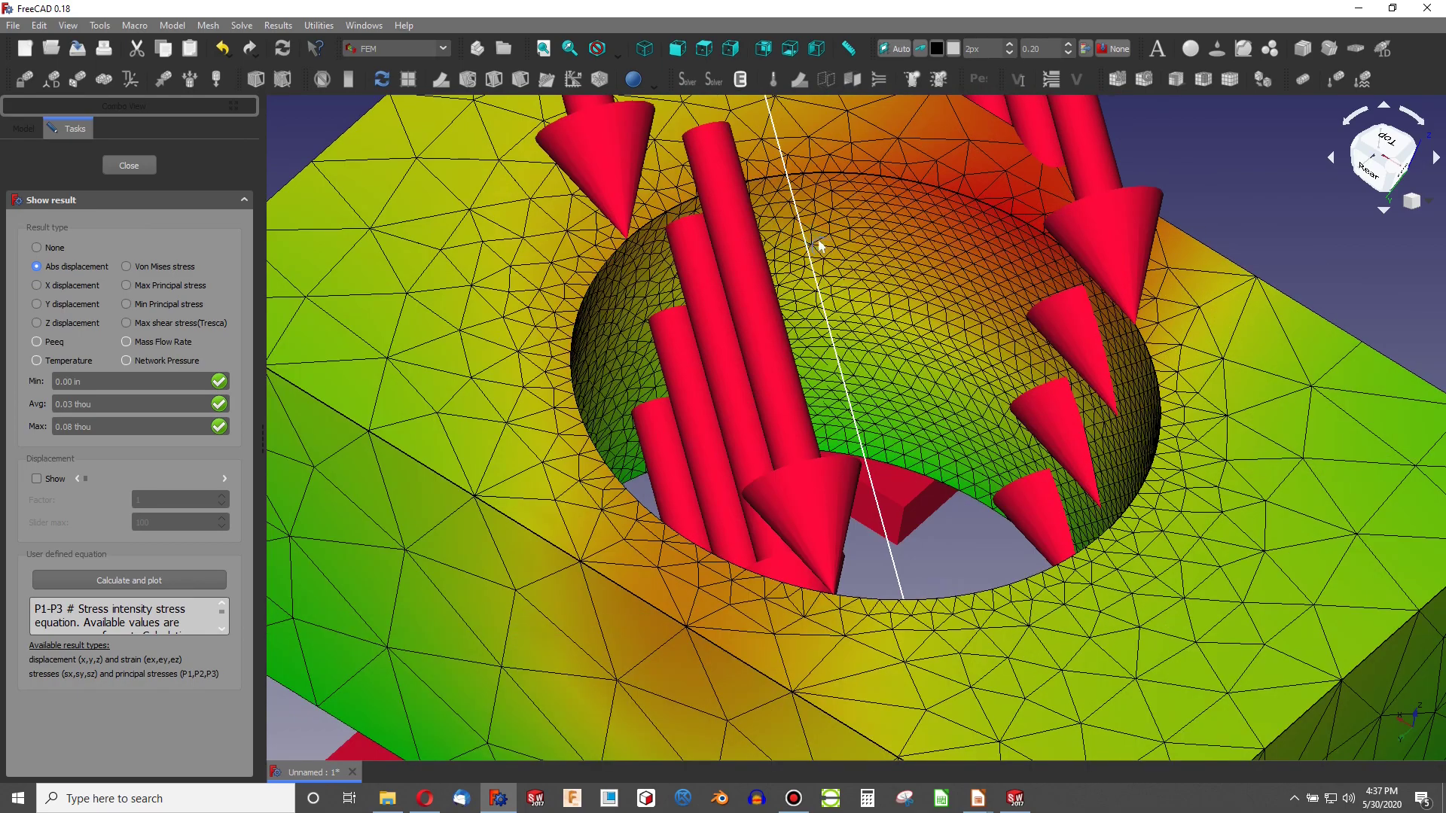
scroll(919, 325, "down", 3)
scroll(929, 349, "up", 3)
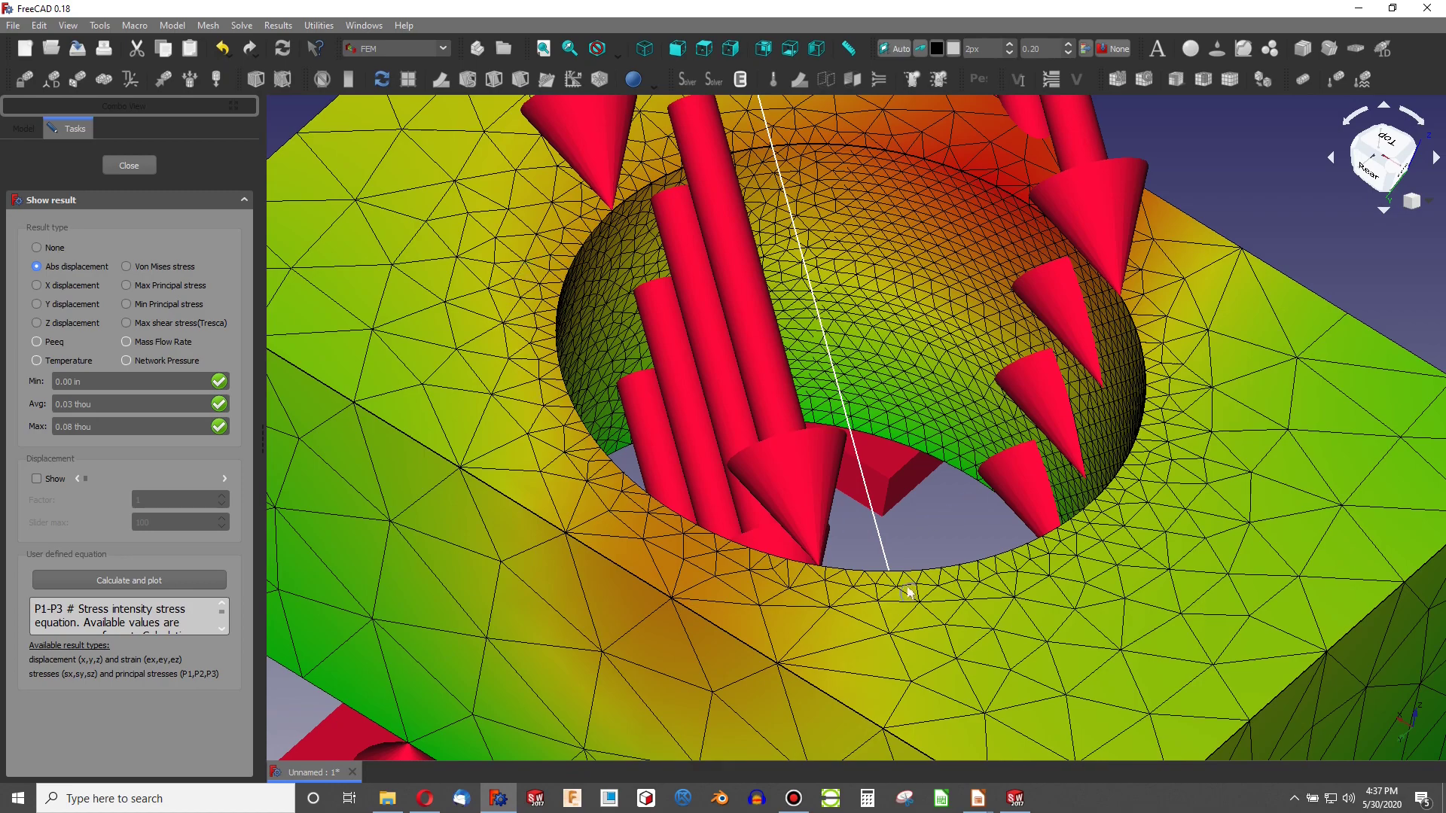
scroll(806, 437, "down", 3)
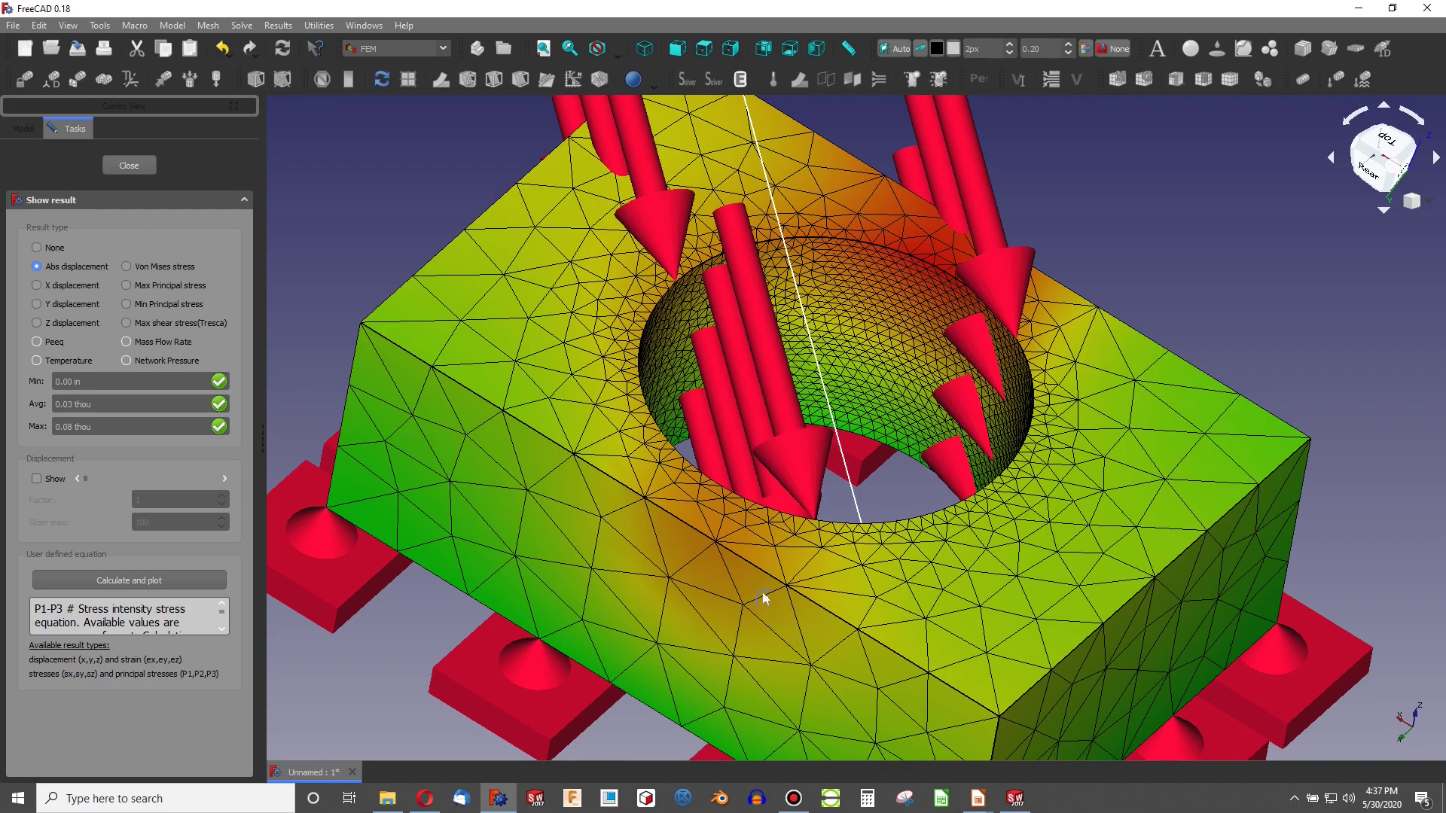
left_click(126, 266)
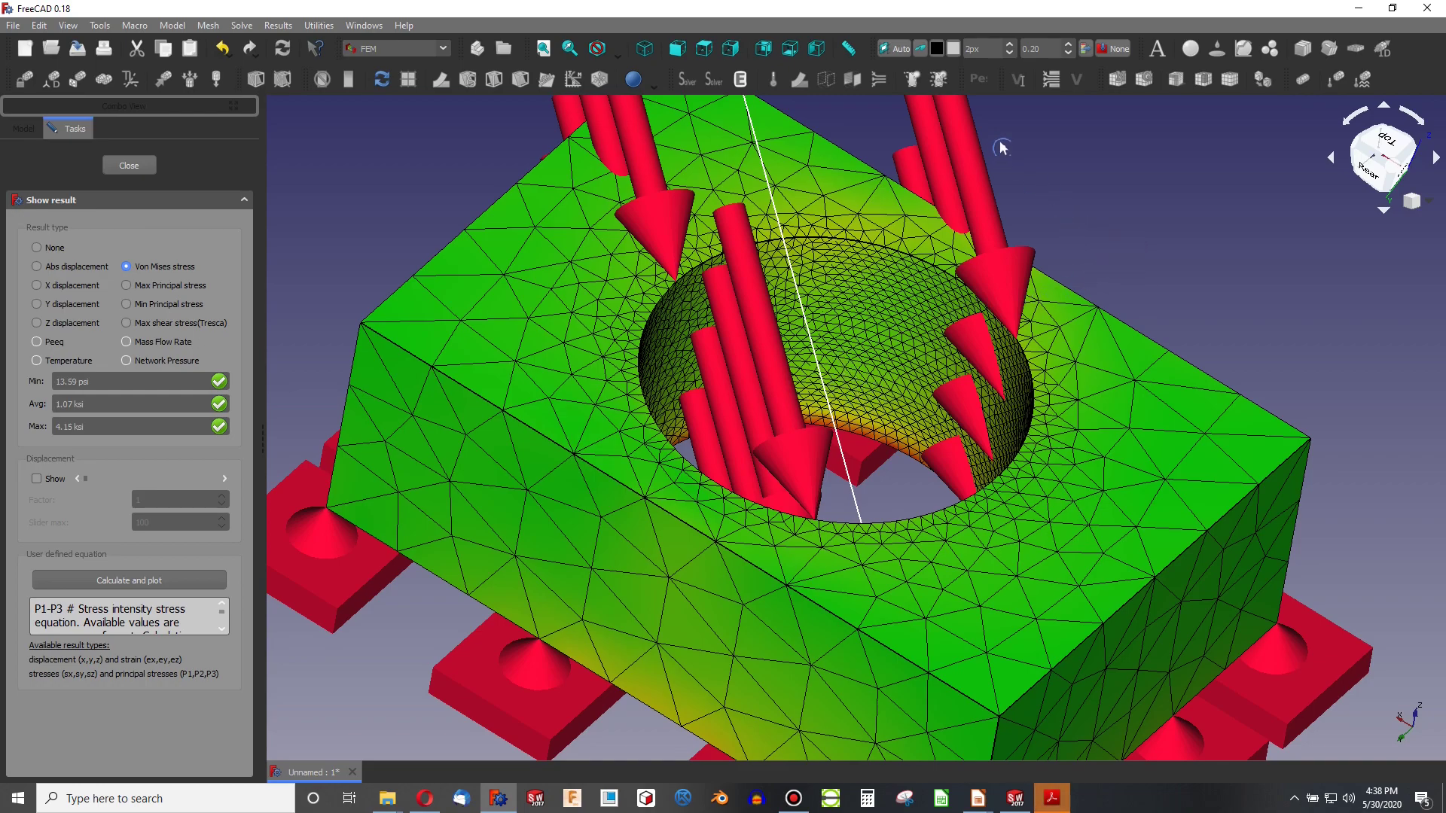
left_click(1203, 155)
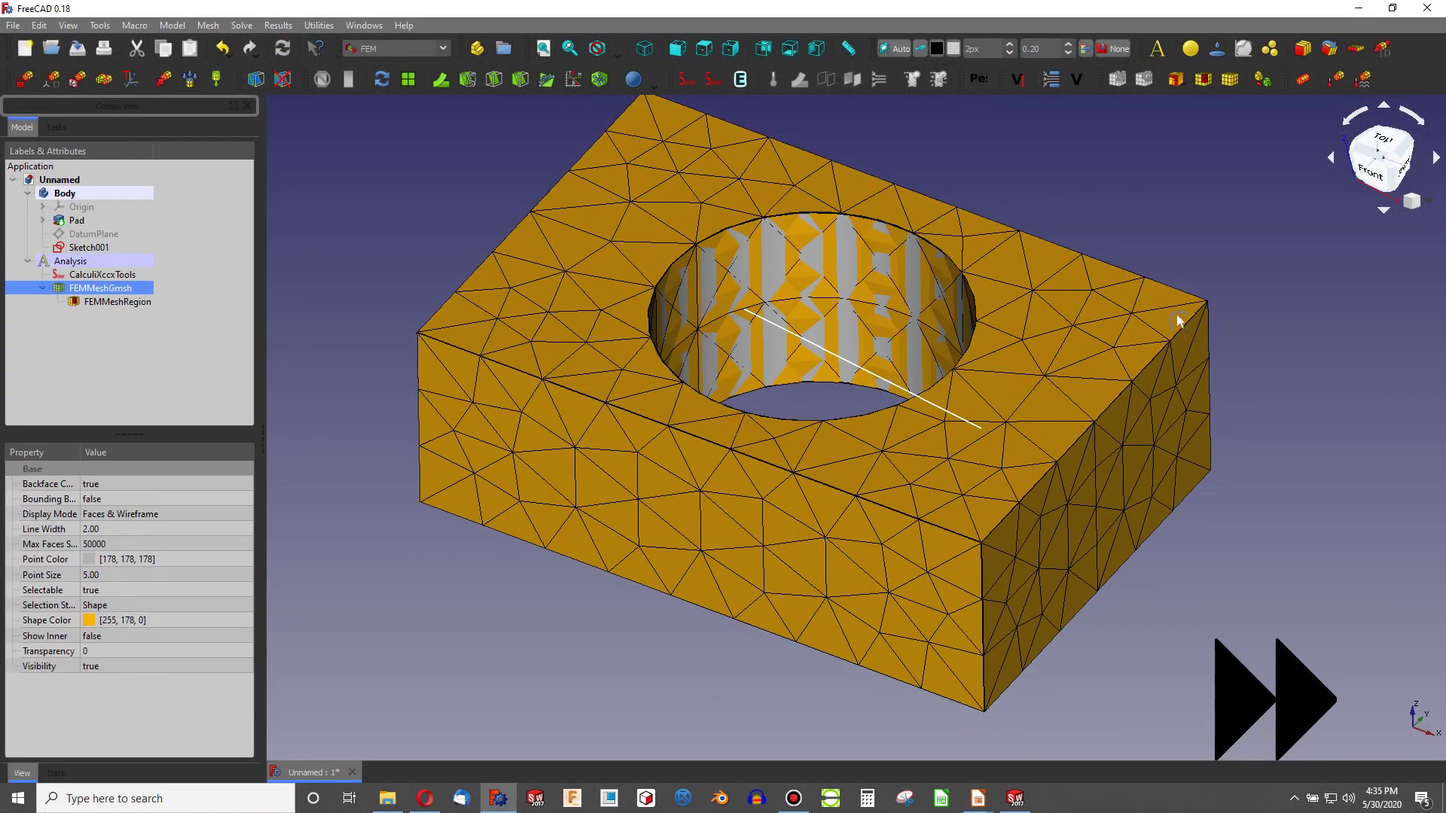
- Regenerate the finer Gmsh mesh and re-add the base fixture, hole force and material
double_click(100, 288)
left_click(193, 165)
left_click(55, 165)
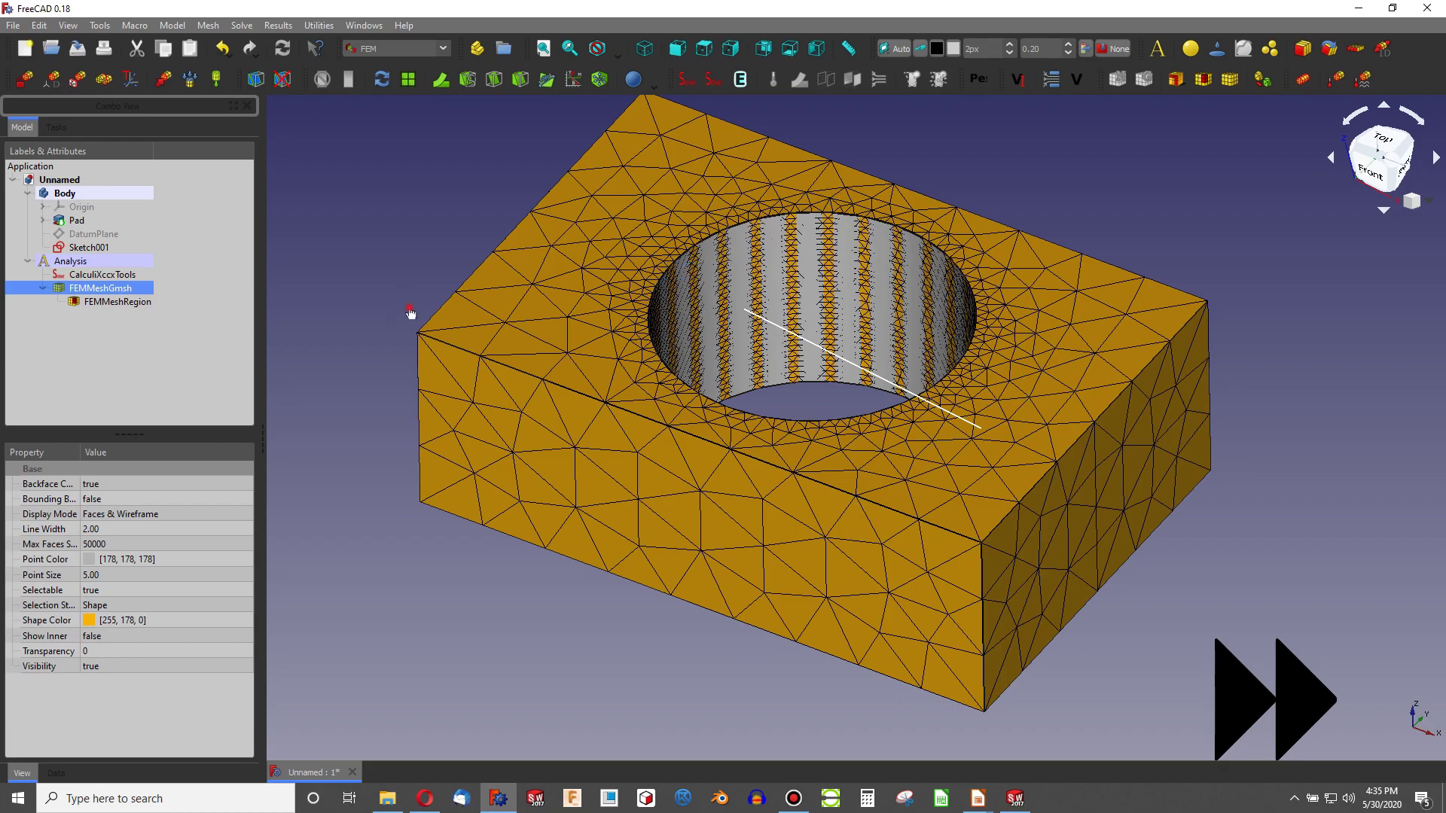
key("space")
left_click(675, 249)
left_click(164, 78)
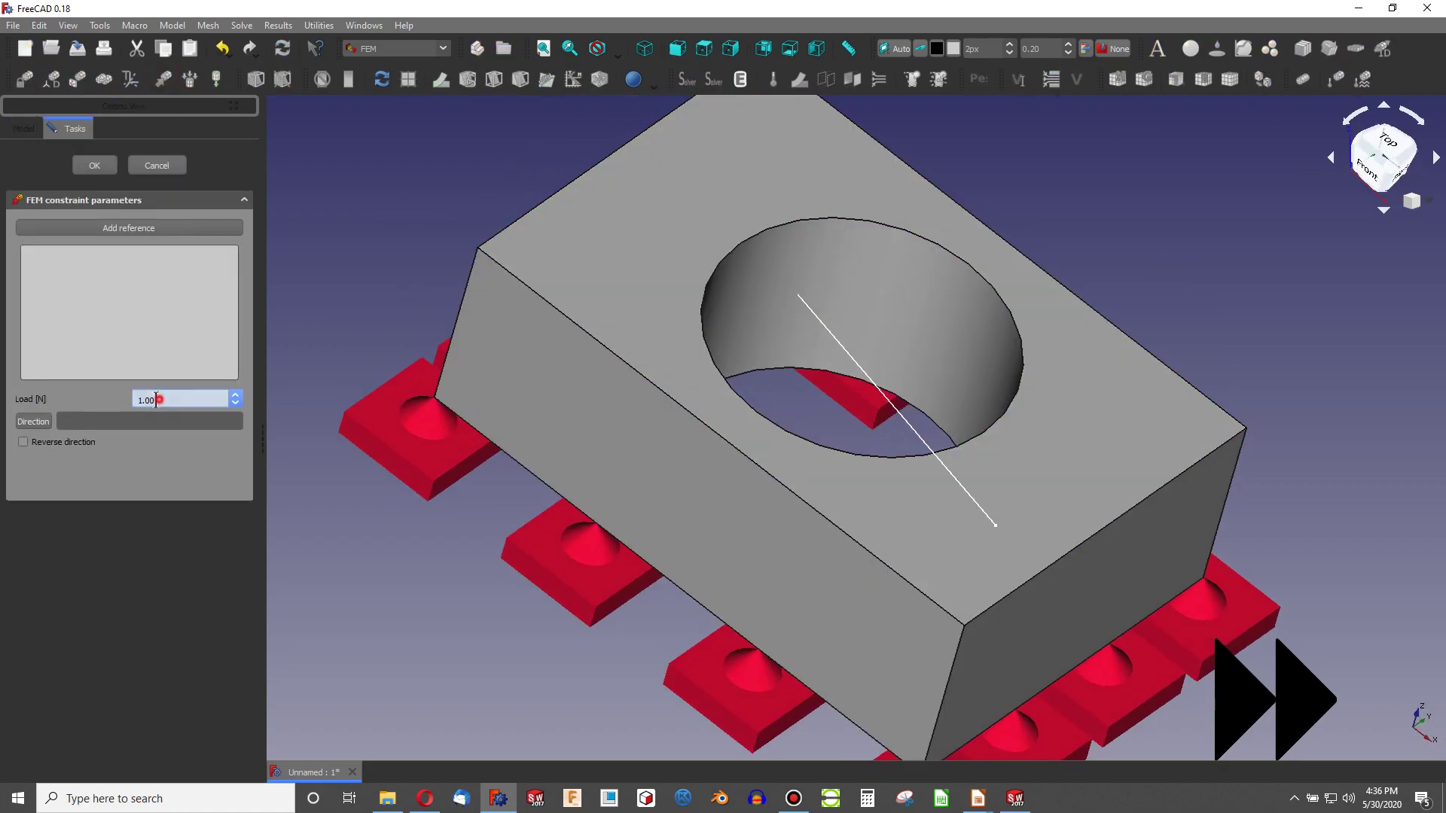
left_click(97, 158)
left_click(1050, 78)
left_click(97, 165)
- Run CalculiX and orbit the von Mises result (13.59 psi–4.15 ksi) around the hole
double_click(102, 275)
left_click(128, 370)
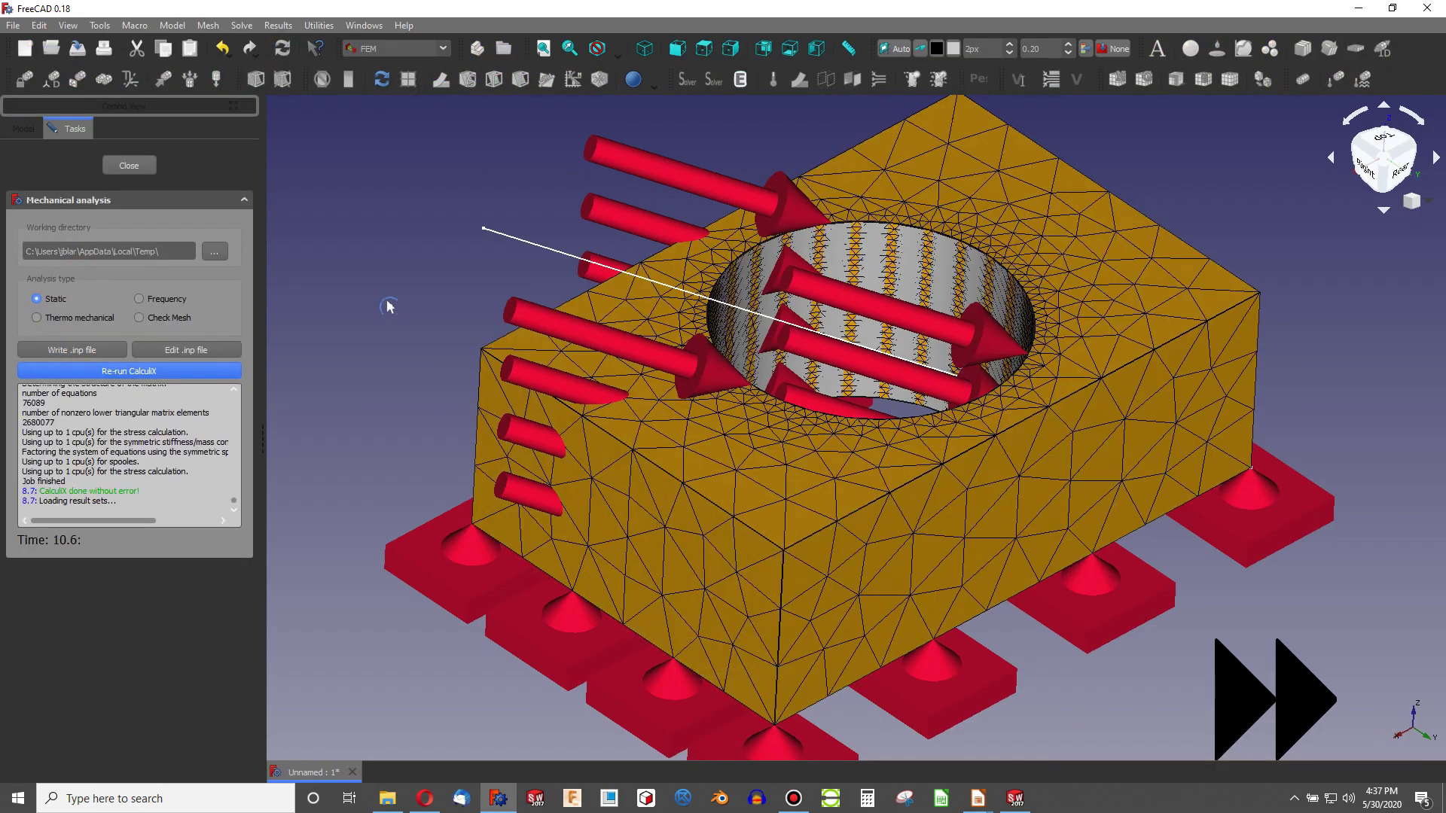
middle_click_drag(401, 300, 787, 635)
scroll(753, 377, "up", 3)
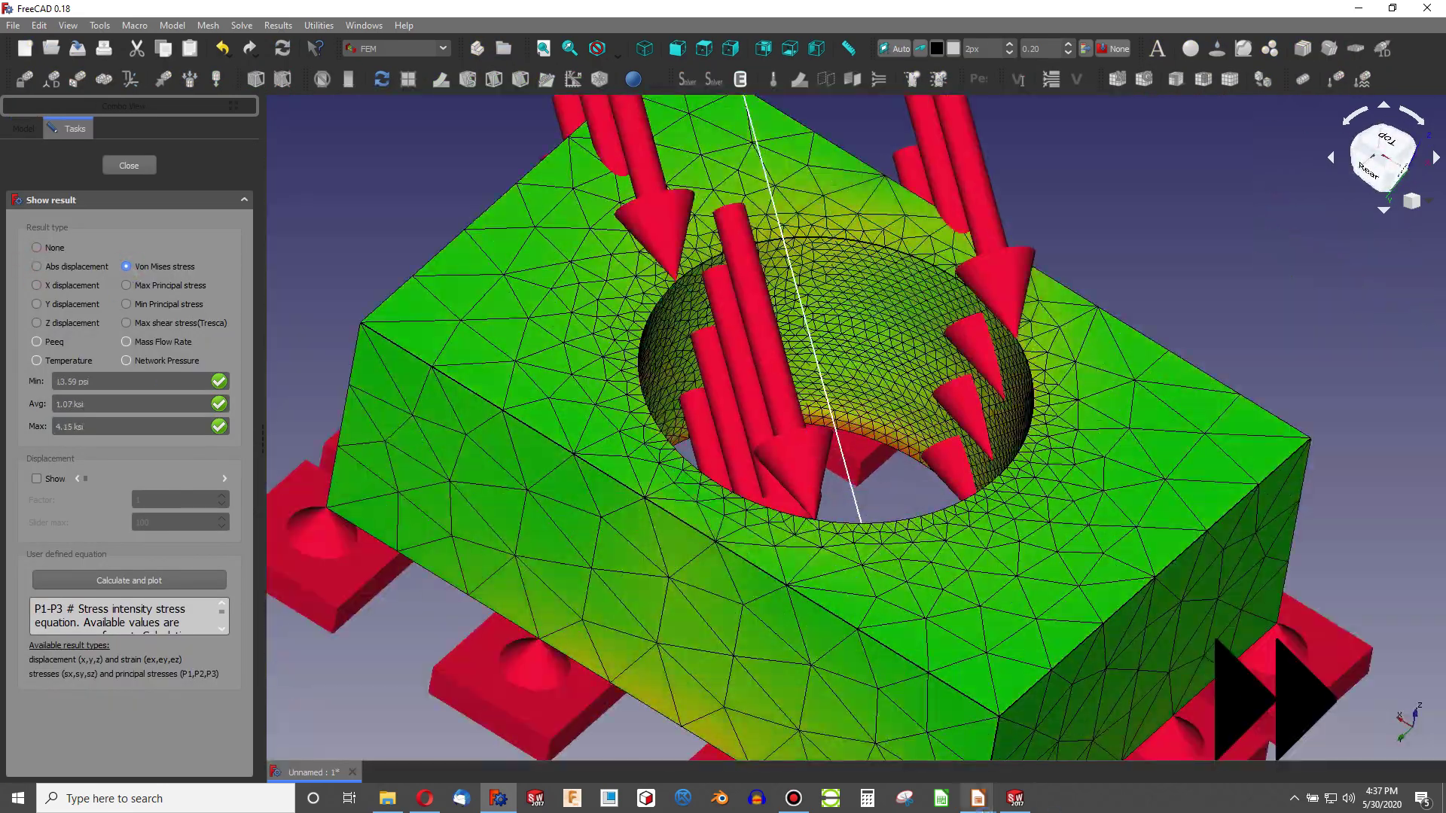